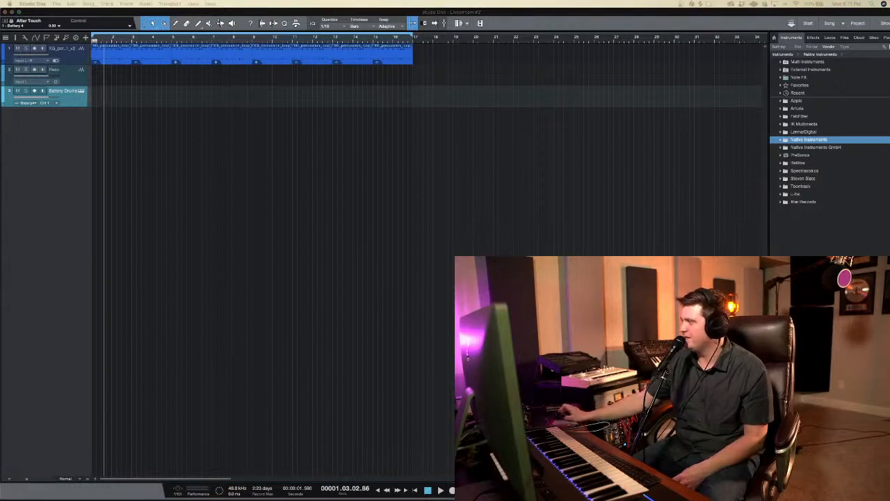
Step: Select the Battery Drums track to arm it for recording and place the playhead in bar 4
click(61, 147)
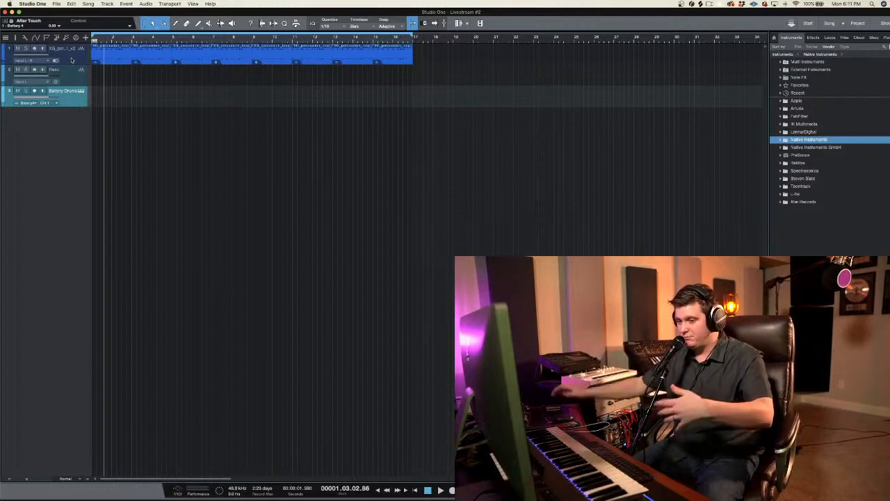
click(62, 78)
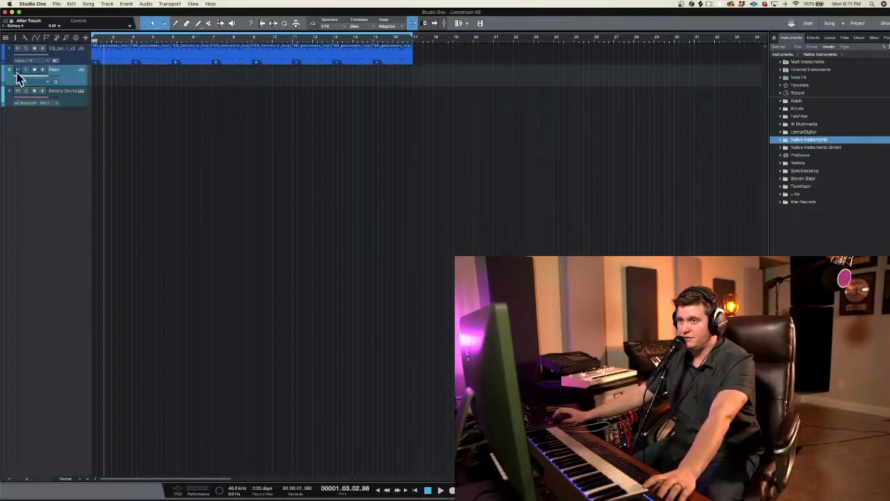
click(62, 98)
click(156, 70)
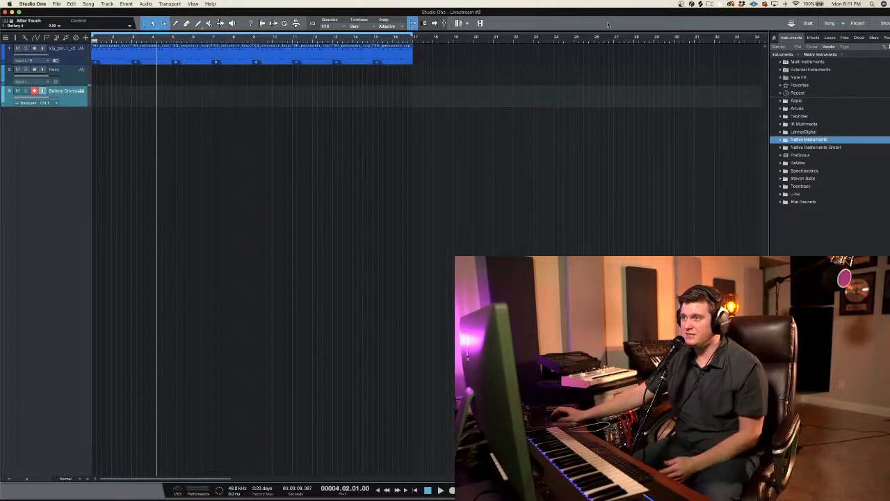
Step: Switch to Splice to view the library's sample list, and return to the song in Studio One
click(701, 4)
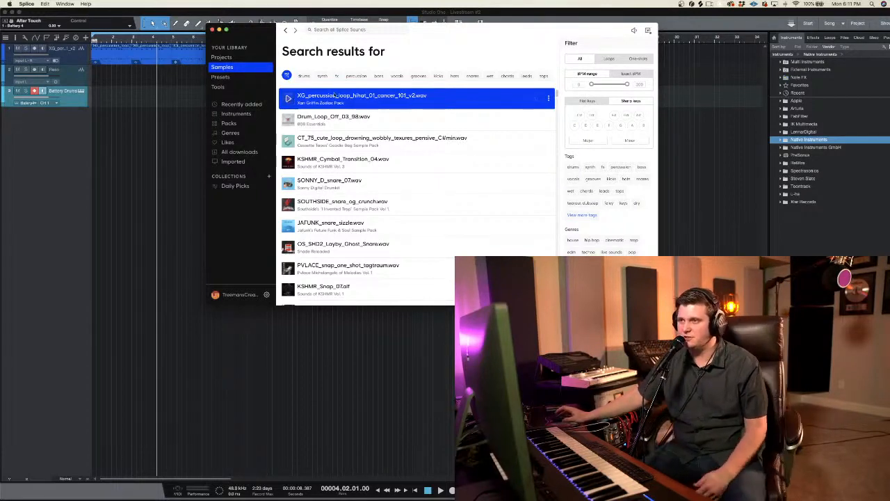
drag(262, 30, 367, 31)
click(318, 31)
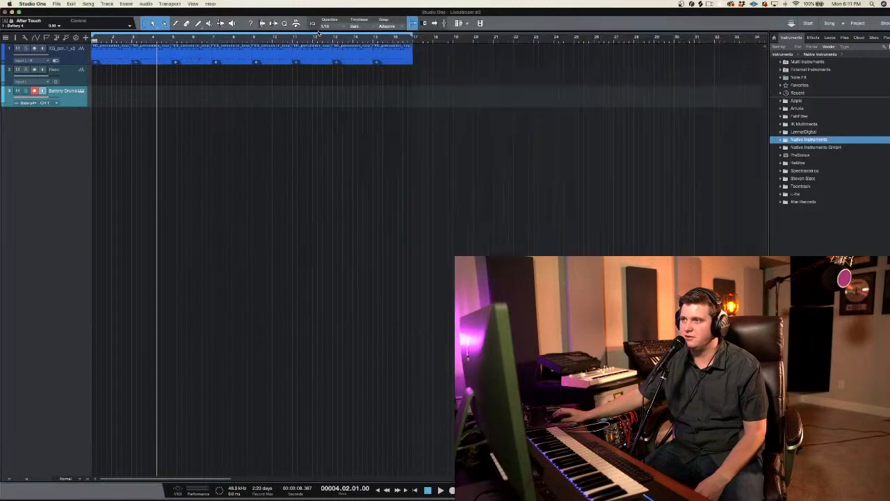
Step: Play the percussion loop as a listening check and select the Reso track
click(140, 106)
key(space)
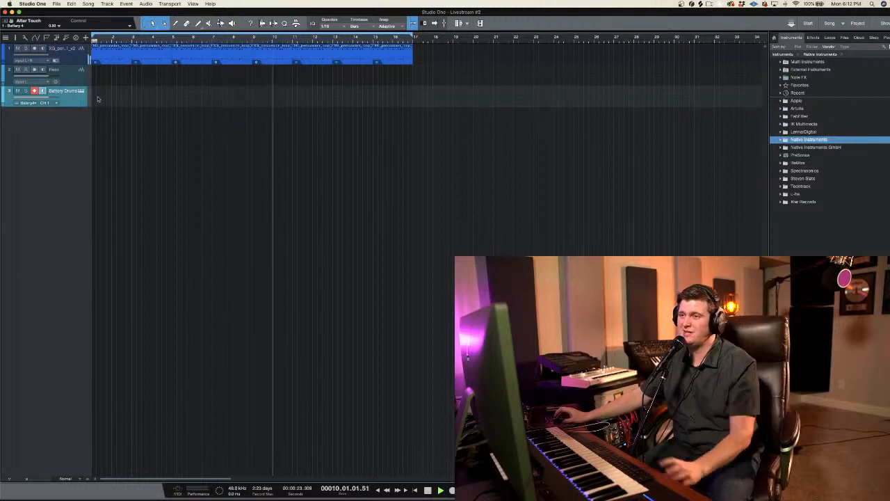
click(69, 78)
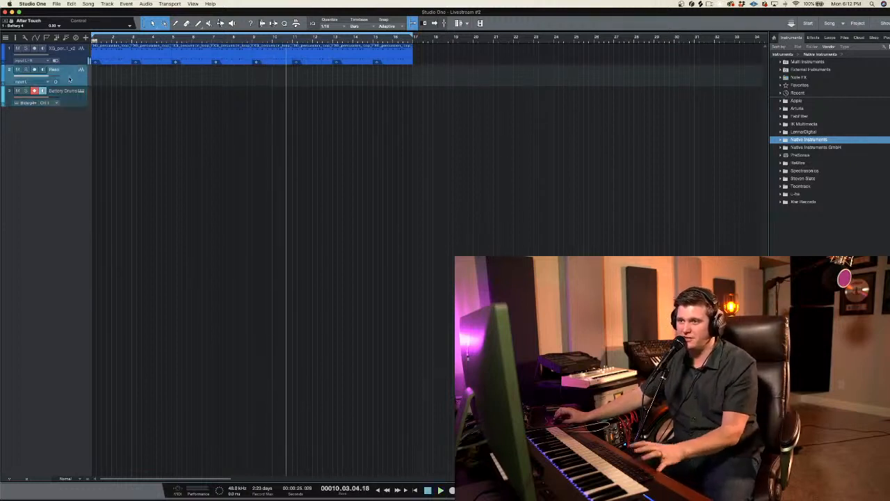
Step: Increase the height of the Reso and Battery Drums tracks and move Reso below Battery Drums
drag(73, 85, 74, 258)
click(72, 200)
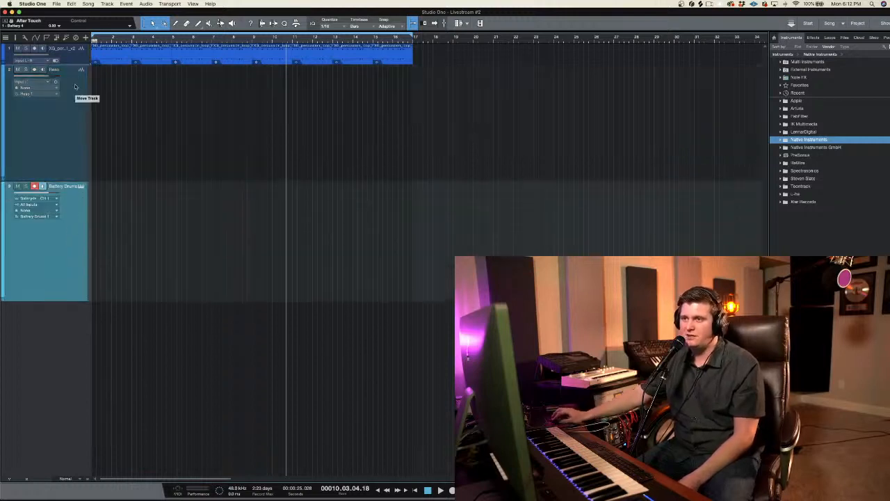
drag(75, 86, 77, 209)
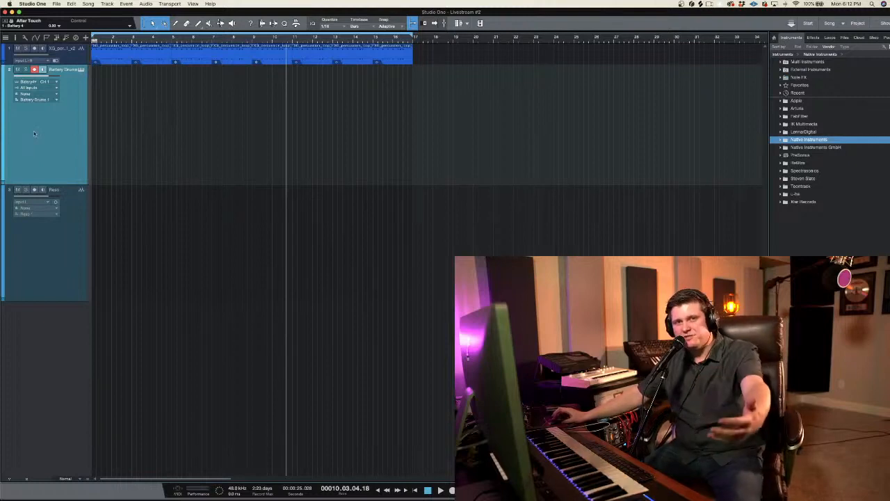
Step: Play the song from bar 1 to rehearse a drum part on the armed Battery Drums track
click(121, 94)
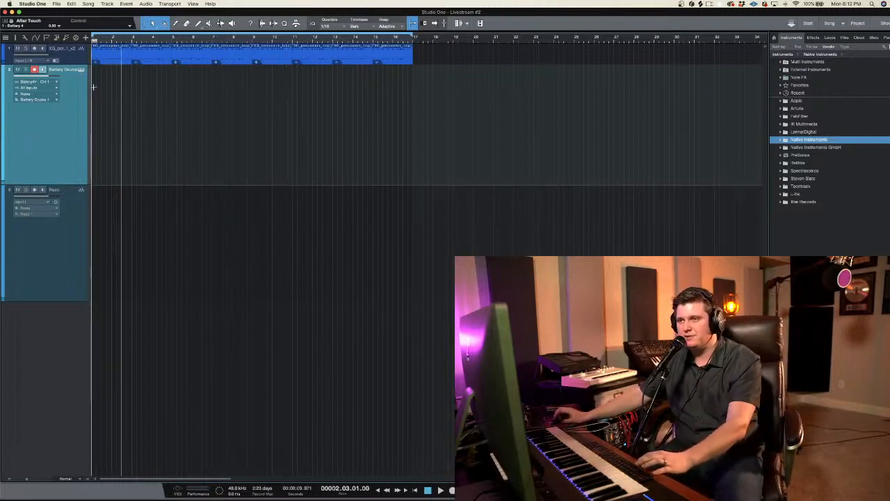
click(94, 86)
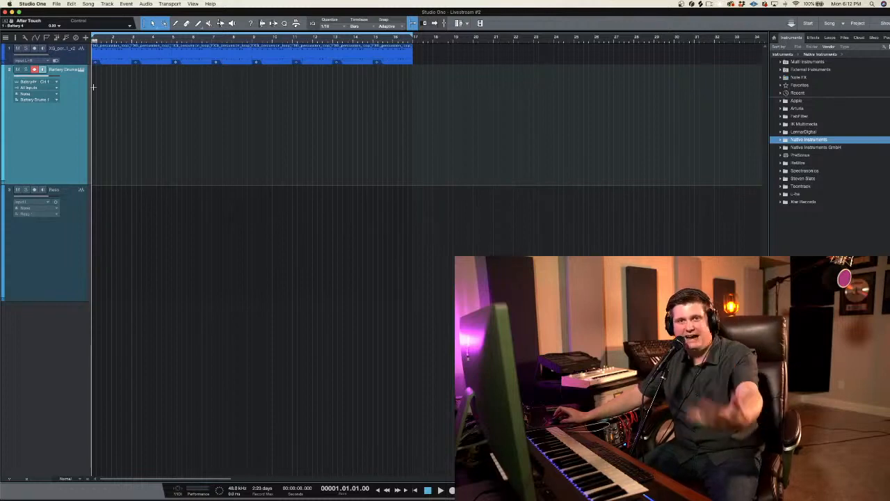
key(space)
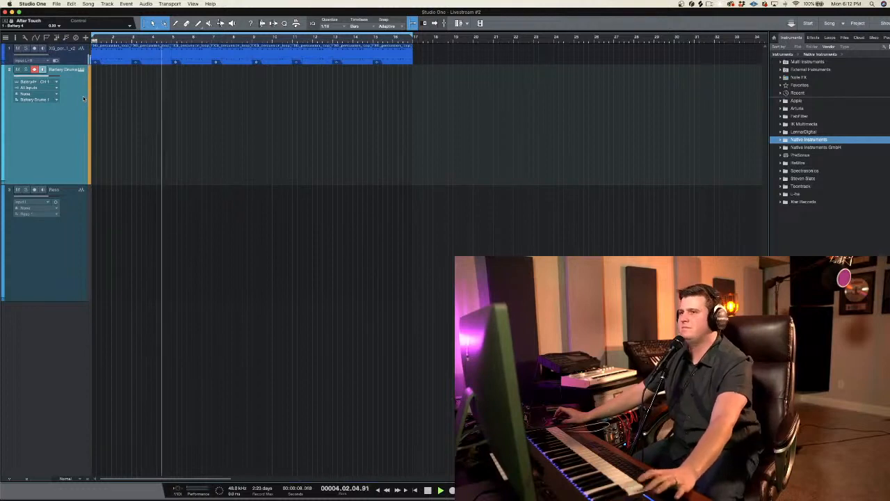
key(space)
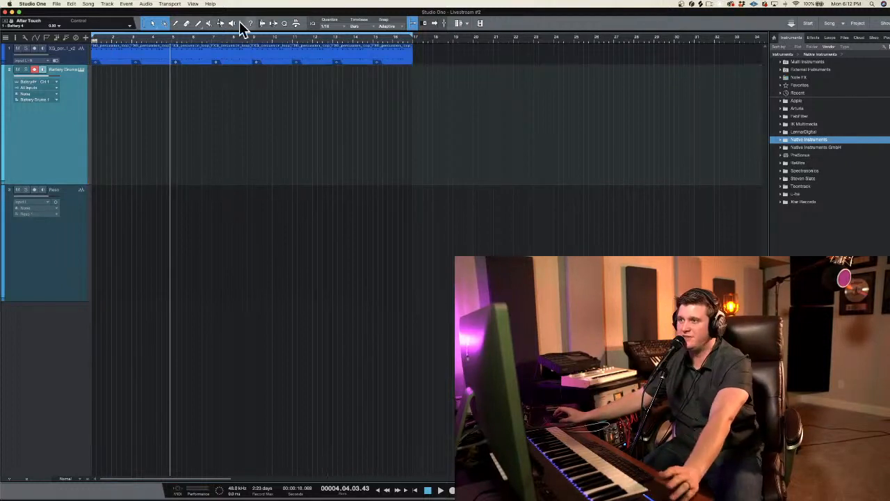
Step: Record a drum performance on the Battery Drums track from the song start to about bar 9
key(comma)
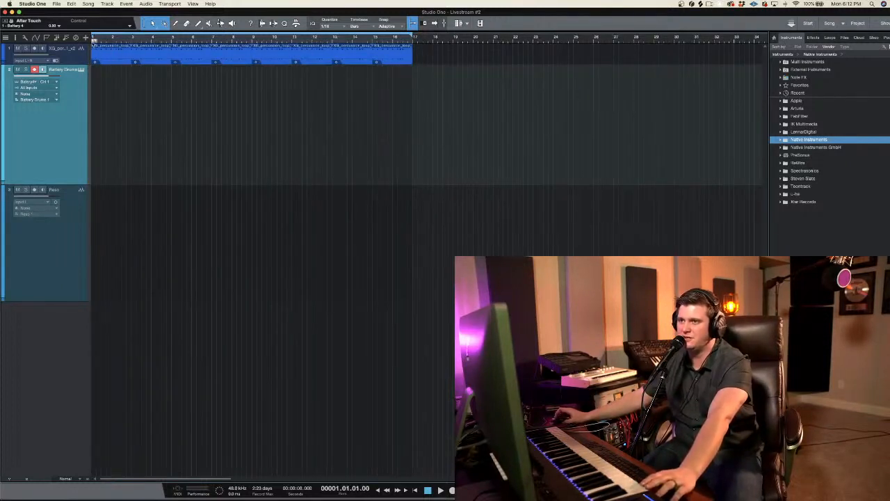
key(KP_Multiply)
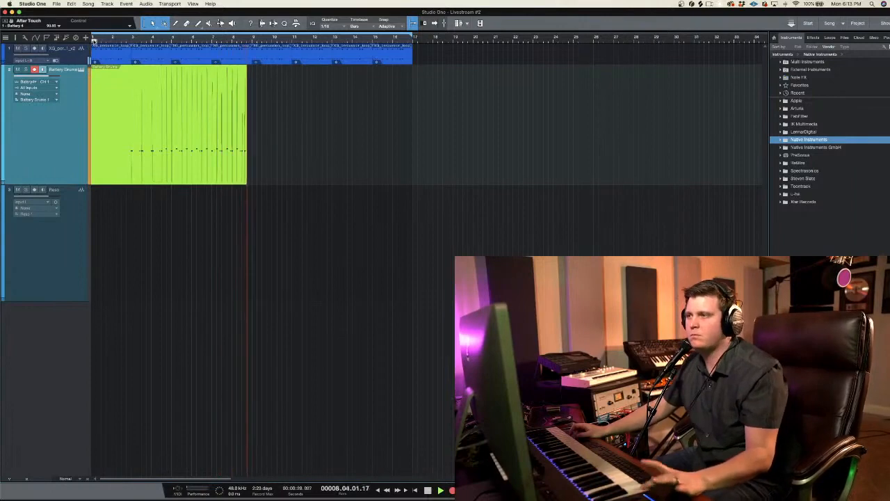
key(space)
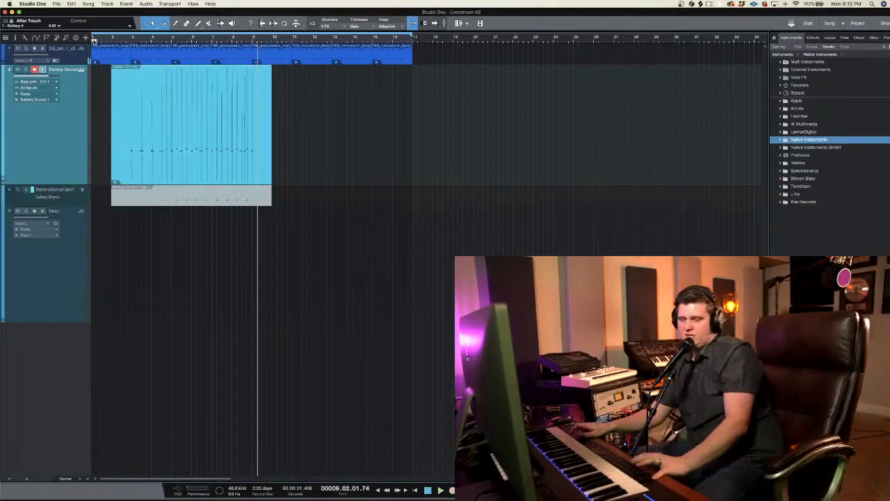
Step: Open the recorded Battery Drums part in an enlarged note editor and quantize its notes to a straight 1/16 grid
double_click(225, 180)
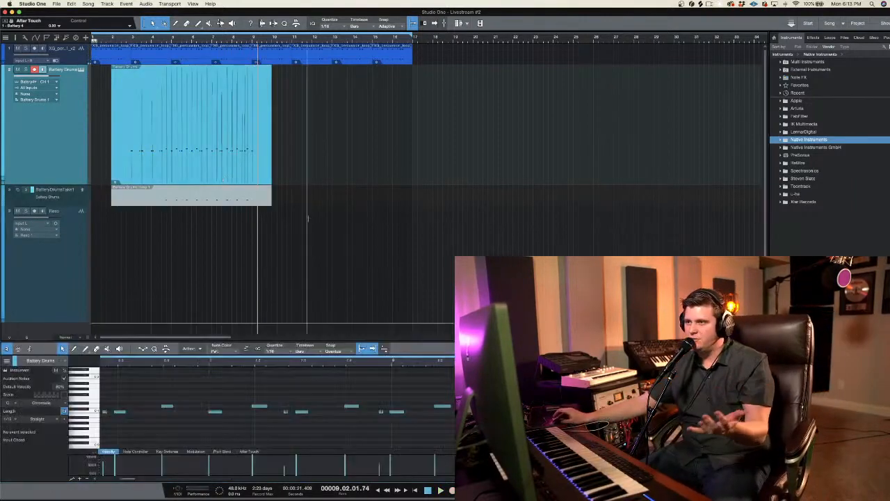
click(256, 403)
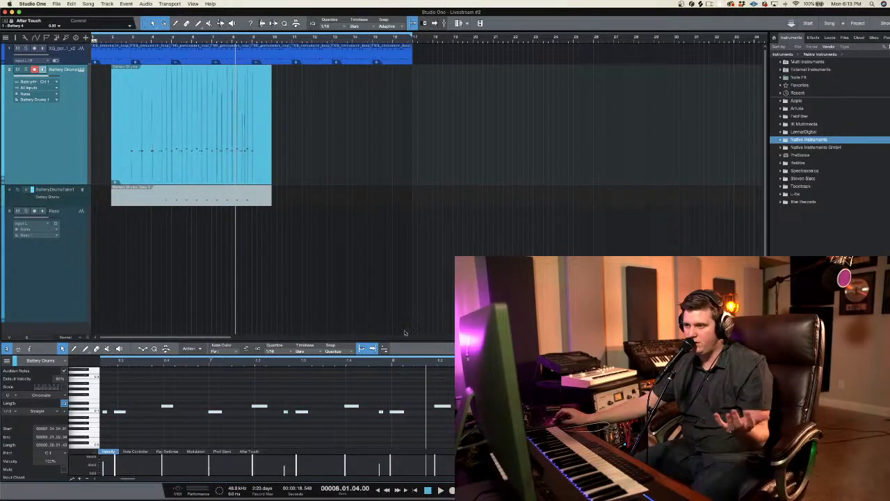
drag(405, 340, 356, 270)
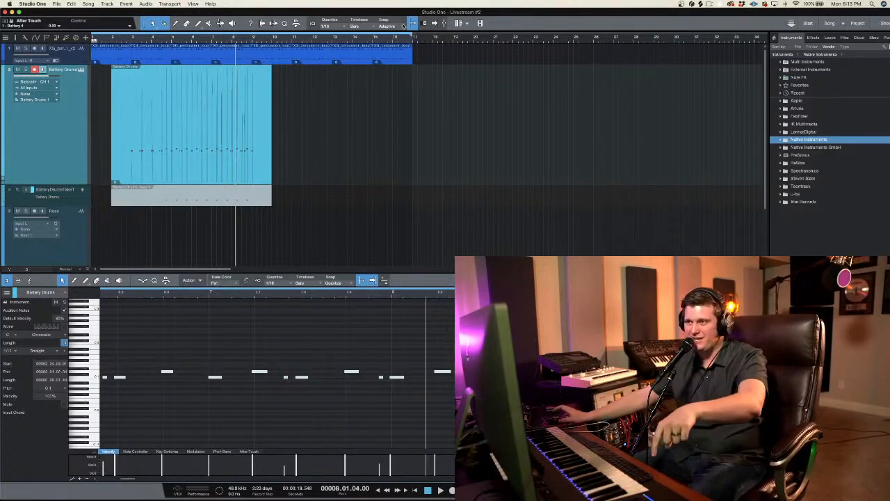
click(285, 25)
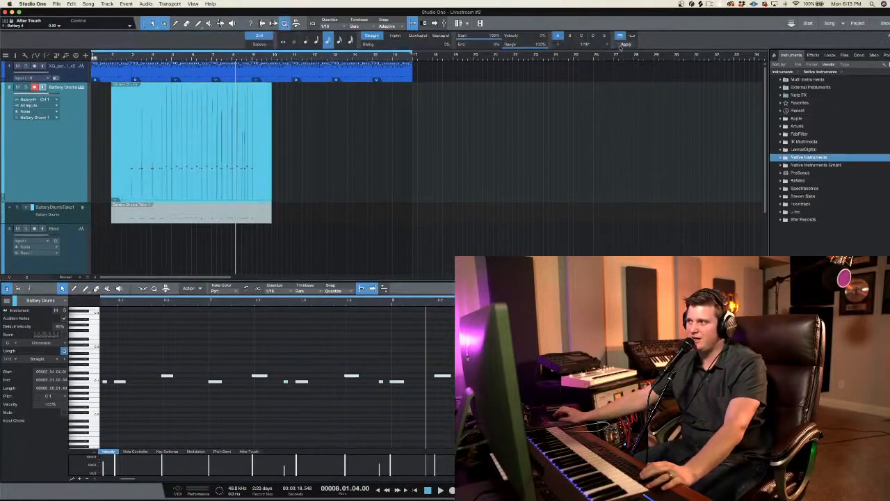
click(625, 45)
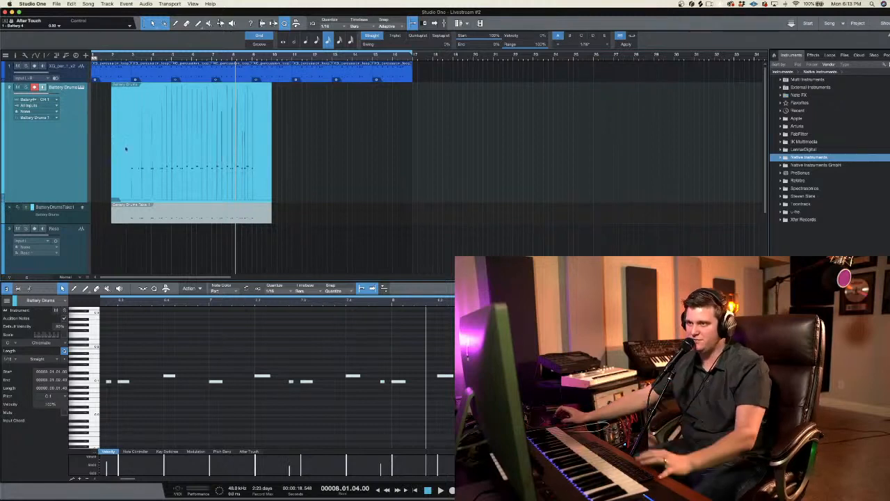
Step: Play the quantized drums from bar 3 and duplicate the section from bar 5 to bar 7 repeatedly until it reaches bar 17
click(133, 59)
key(space)
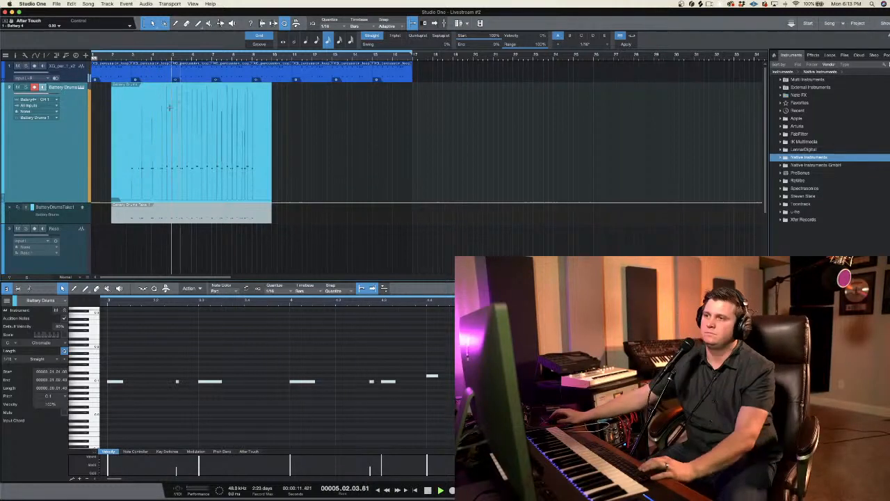
drag(172, 106, 212, 131)
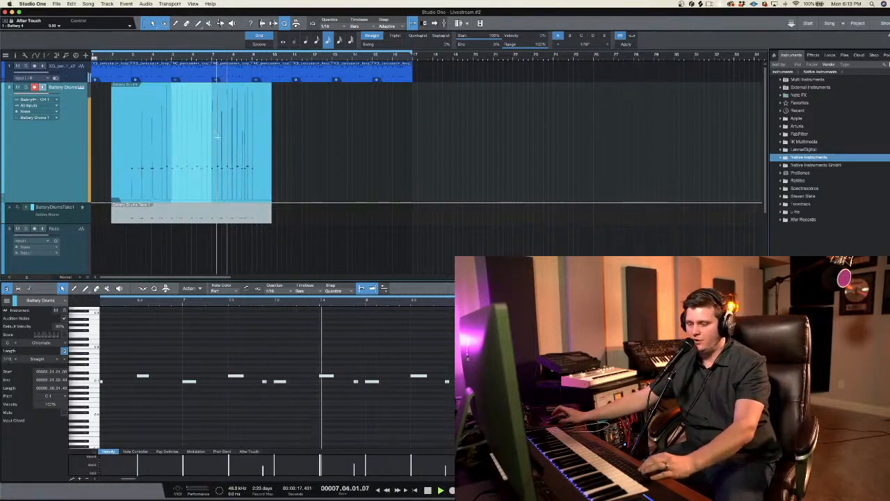
key(d)
key(d)
key(d)
key(d)
key(d)
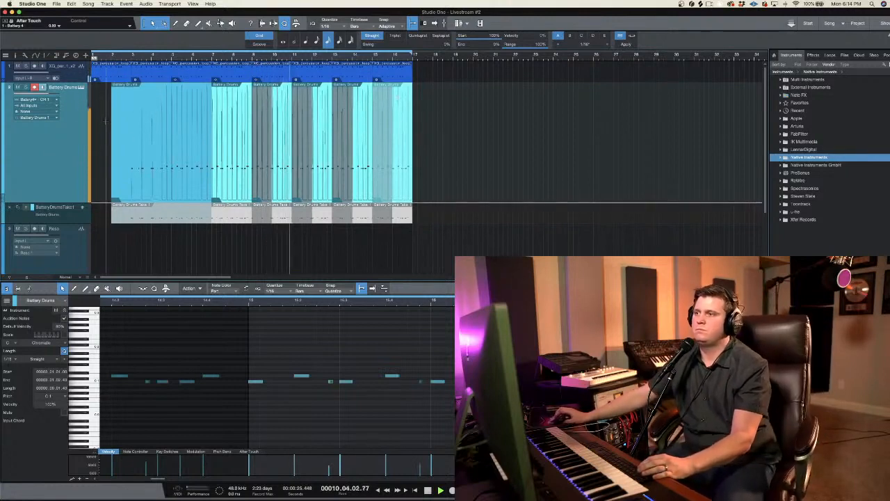
click(95, 105)
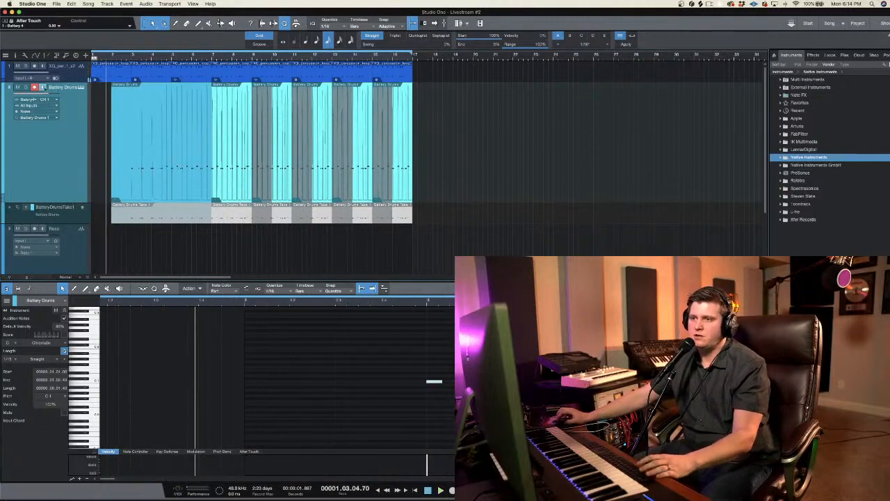
Step: Hide the take layer of the Battery Drums track and reduce the heights of the Battery Drums and Reso tracks
right_click(50, 136)
click(75, 146)
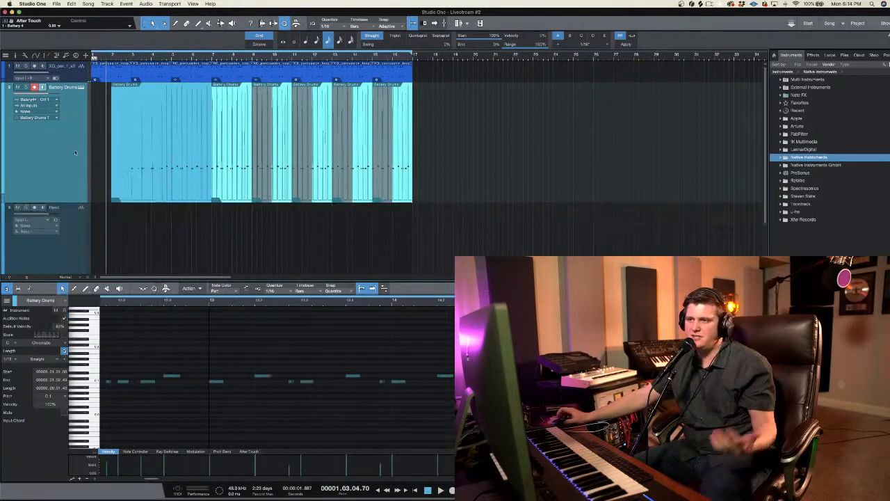
drag(80, 204, 78, 113)
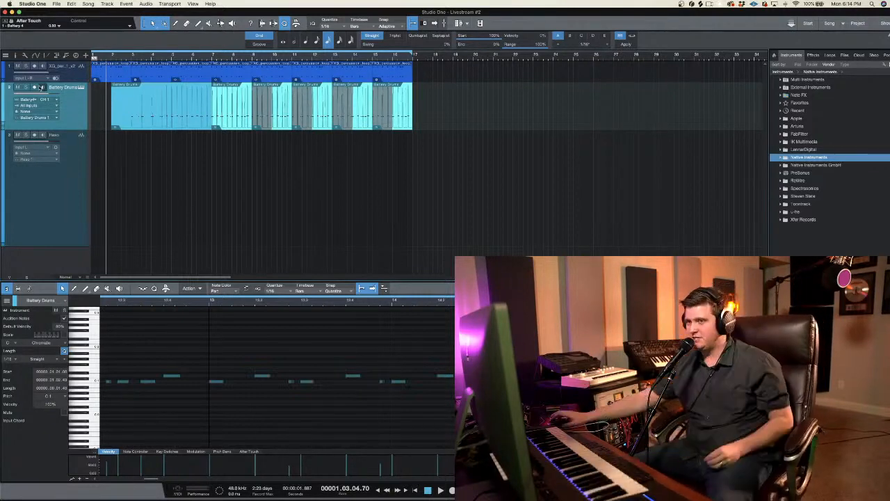
click(81, 186)
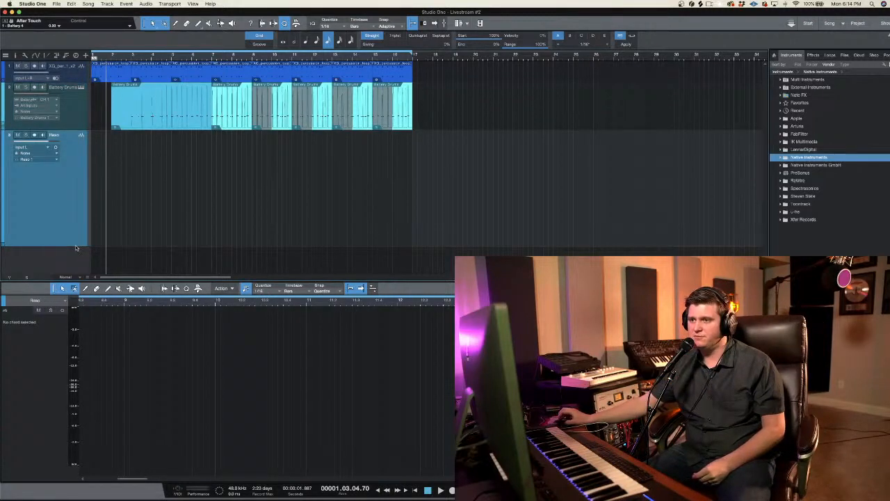
drag(78, 245, 78, 215)
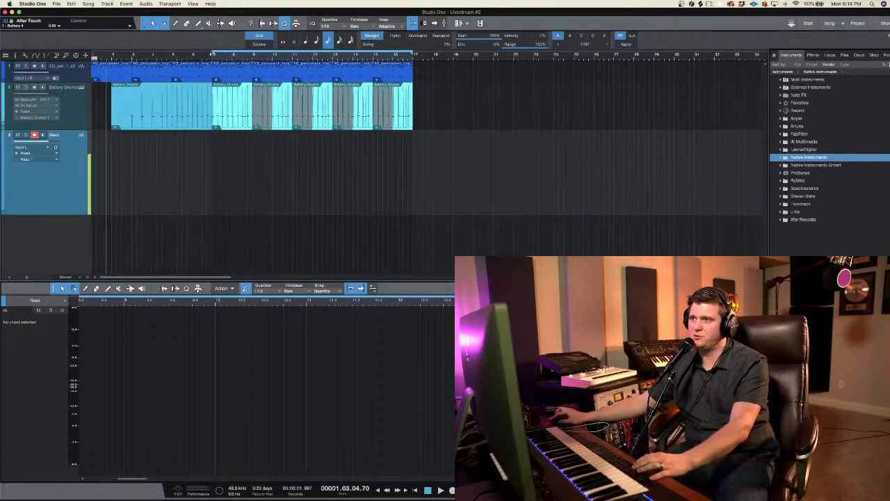
Step: Move the loop start to bar 3 and play the song to rehearse with the armed Reso track
key(space)
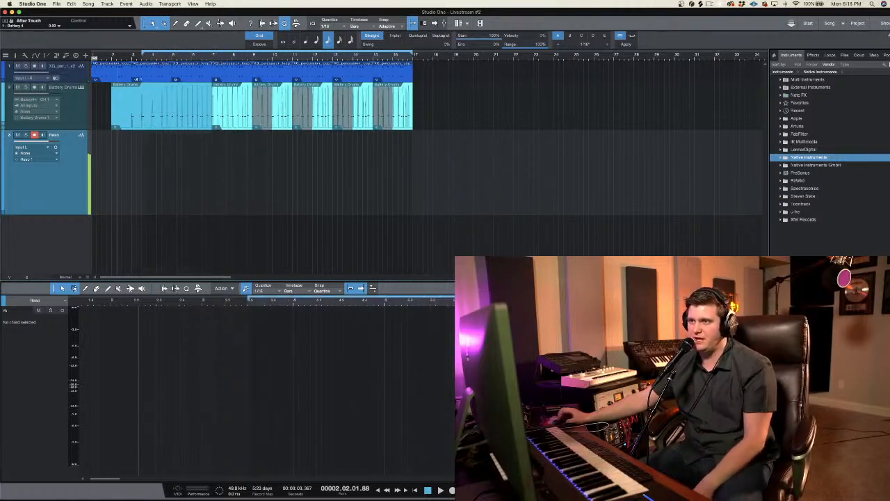
drag(214, 72, 132, 72)
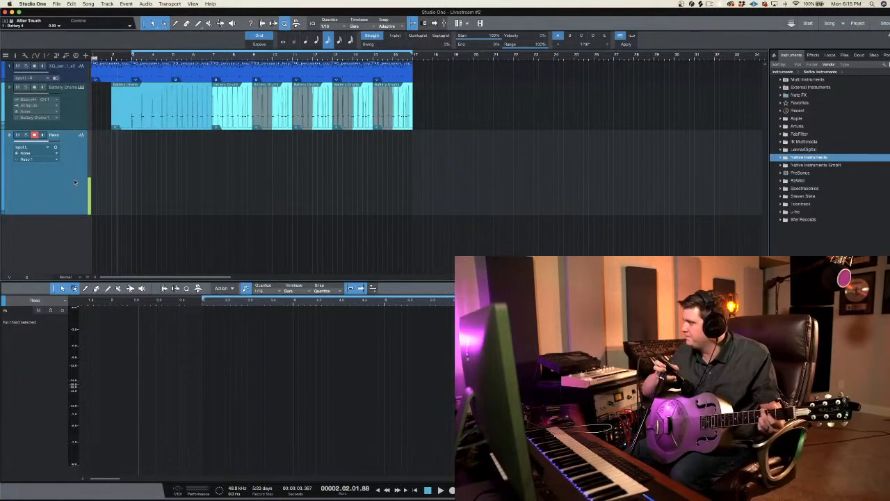
key(space)
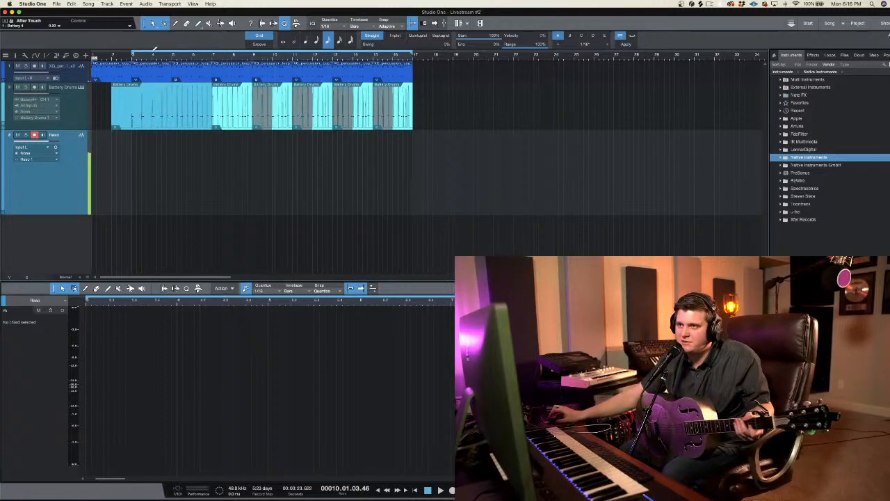
Step: Play the song from bar 3 with Battery Drums muted, and increase the height of the Battery Drums track
click(132, 53)
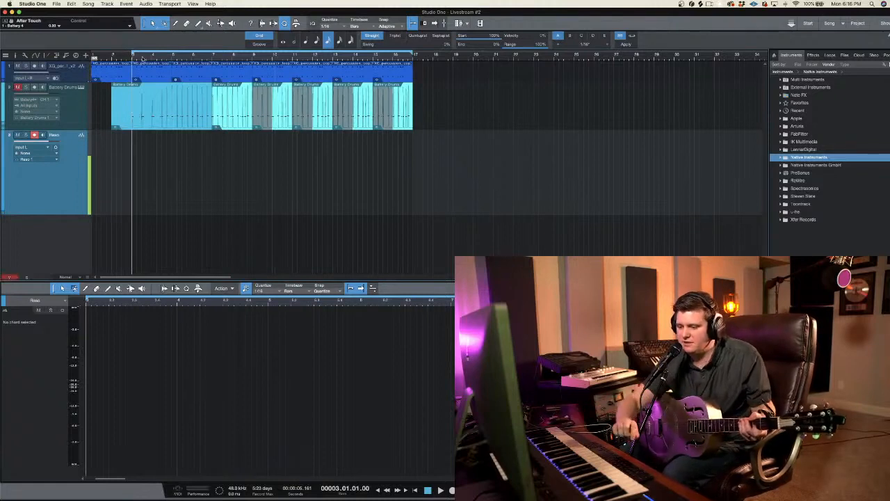
key(space)
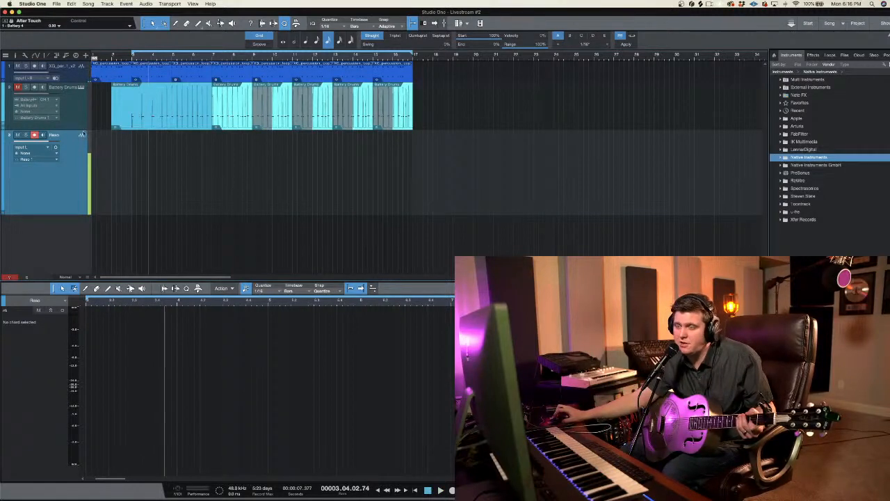
drag(82, 132, 83, 171)
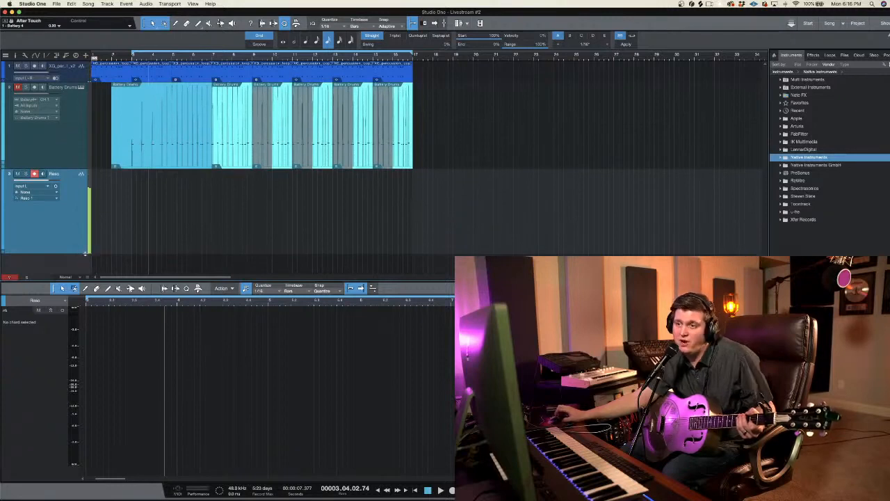
Step: Increase the Reso track's height and make Reso the selected track for recording
drag(85, 253, 86, 272)
click(74, 100)
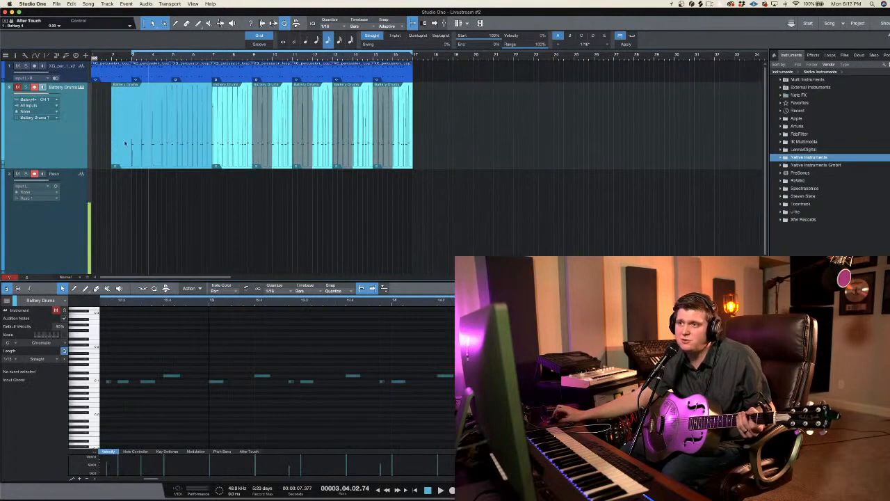
click(77, 186)
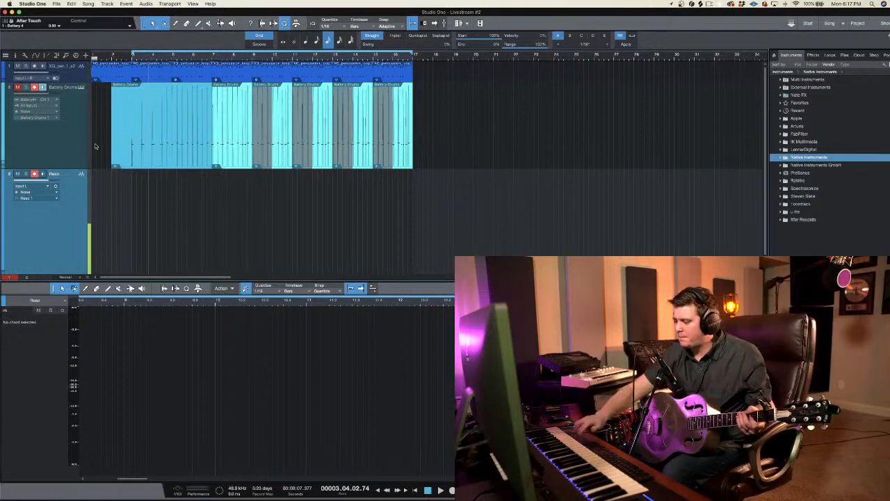
Step: Record the guitar on the armed Reso track up to bar 17, briefly opening the metronome setup
key(KP_Multiply)
key(KP_Multiply)
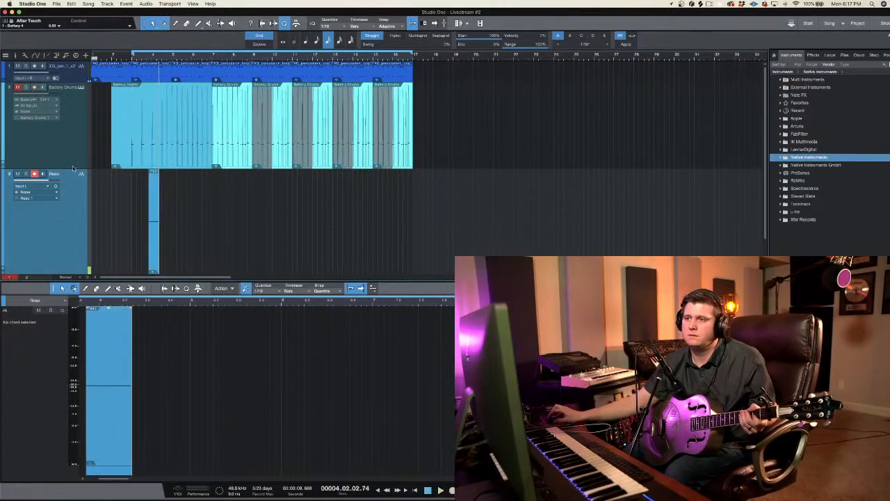
key(KP_Multiply)
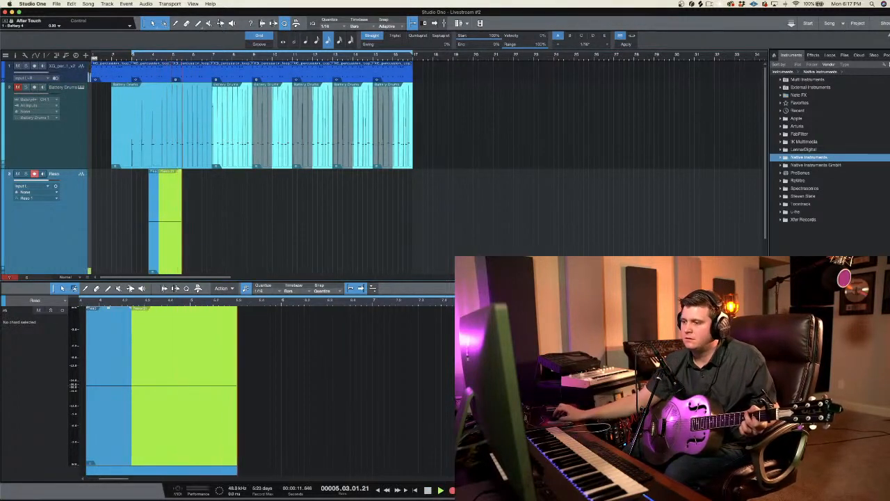
key(shift+c)
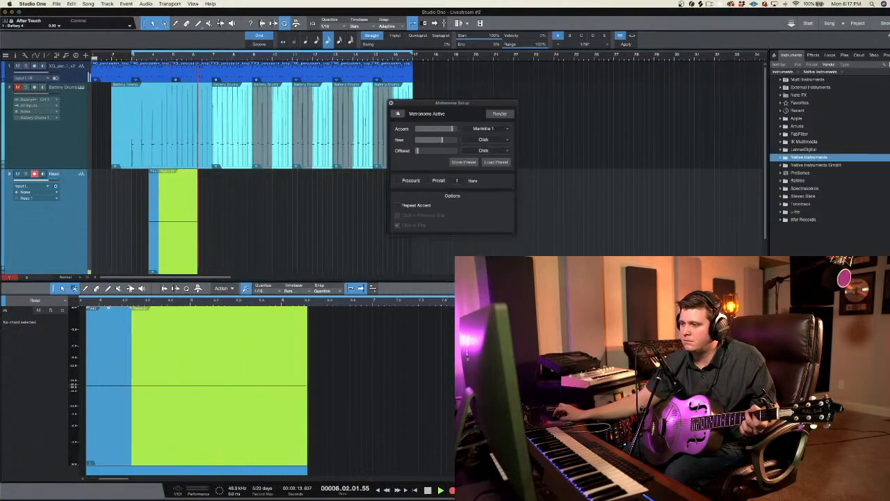
key(shift+c)
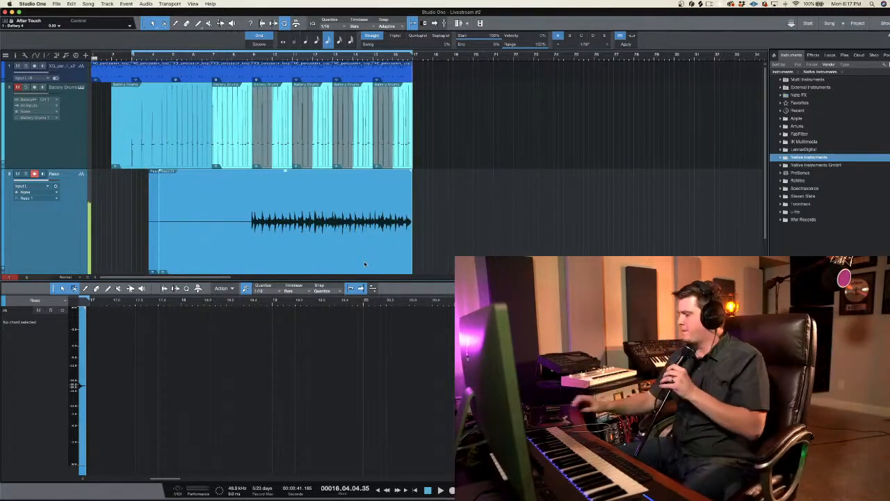
Step: Delete the silent opening part of the Reso recording, disarm the track and lower its volume
drag(142, 214, 248, 216)
key(Delete)
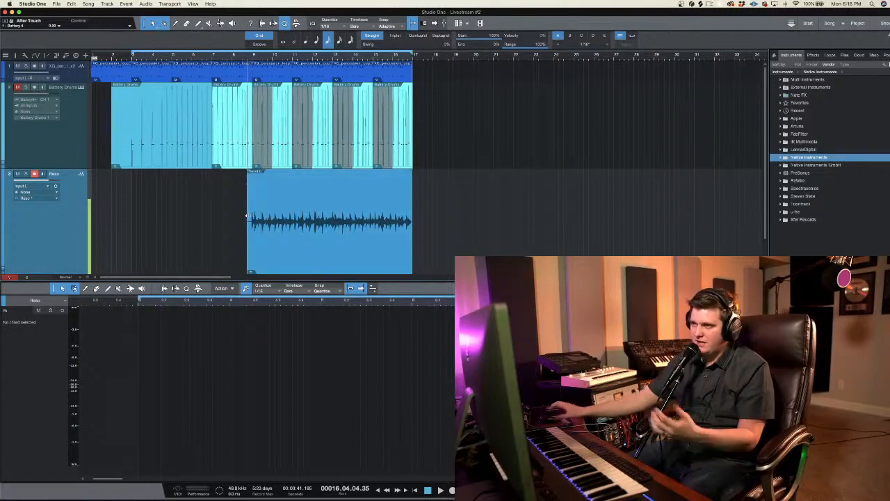
click(34, 174)
drag(49, 180, 46, 195)
Step: Set the quantize value to 1/2 and the loop start to bar 9, and trim the Reso recording to begin there
click(295, 41)
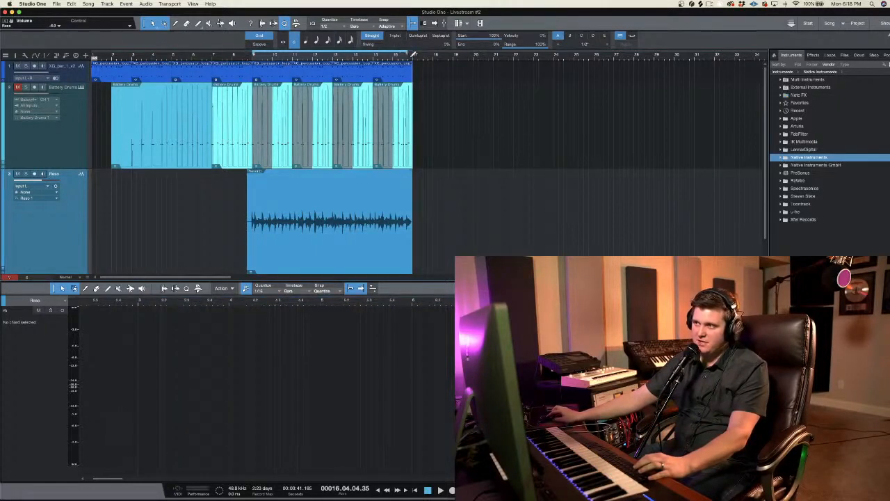
key(space)
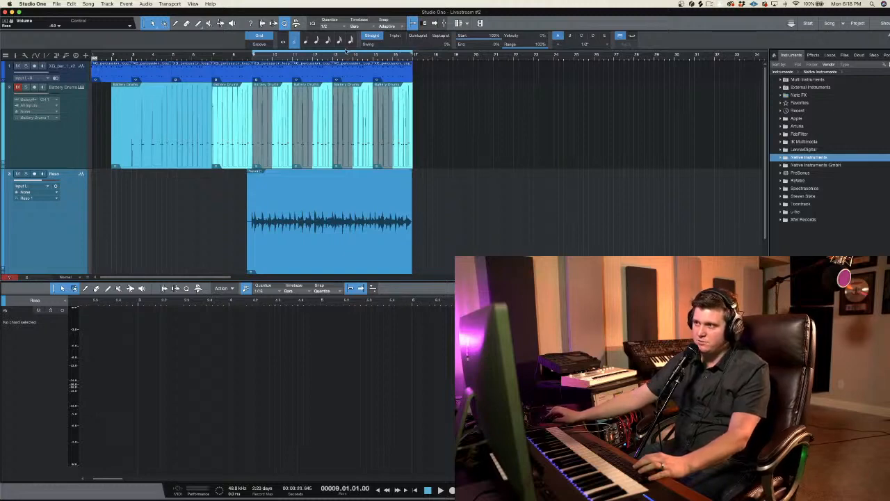
drag(345, 60, 344, 71)
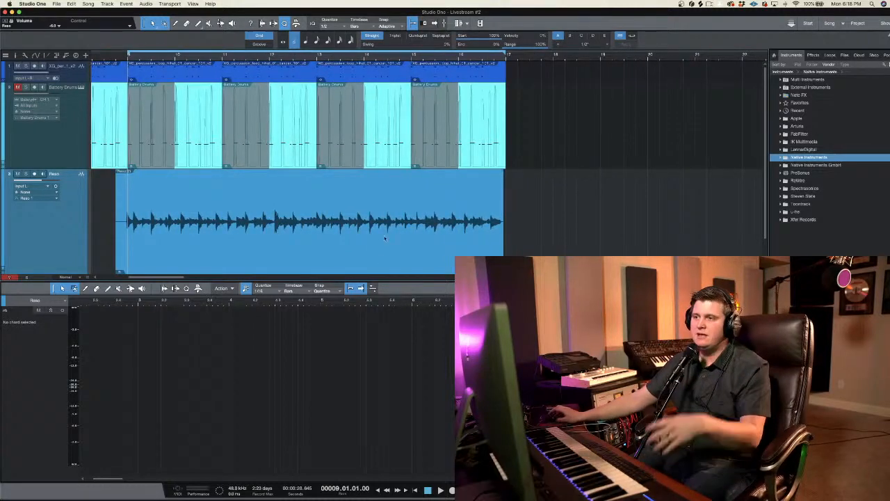
drag(104, 201, 128, 189)
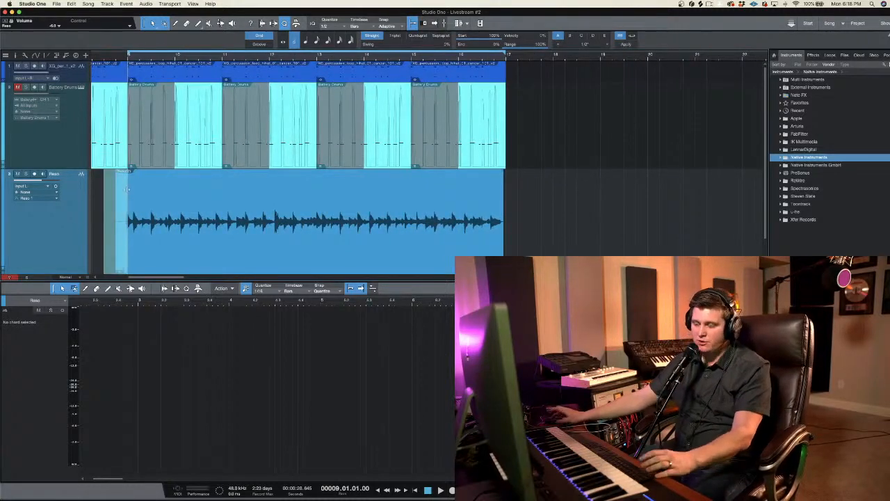
key(Delete)
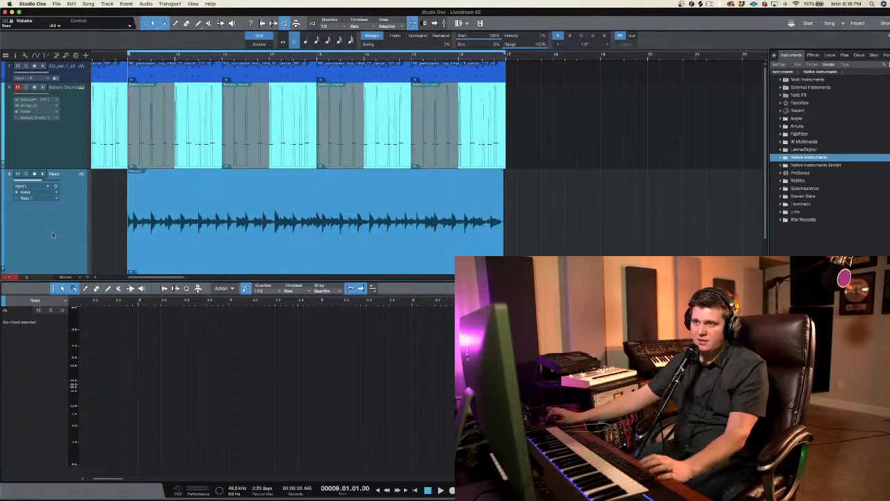
Step: Play the song from bar 9 and balance the volumes of the Reso and percussion loop tracks
click(46, 185)
drag(43, 181, 39, 181)
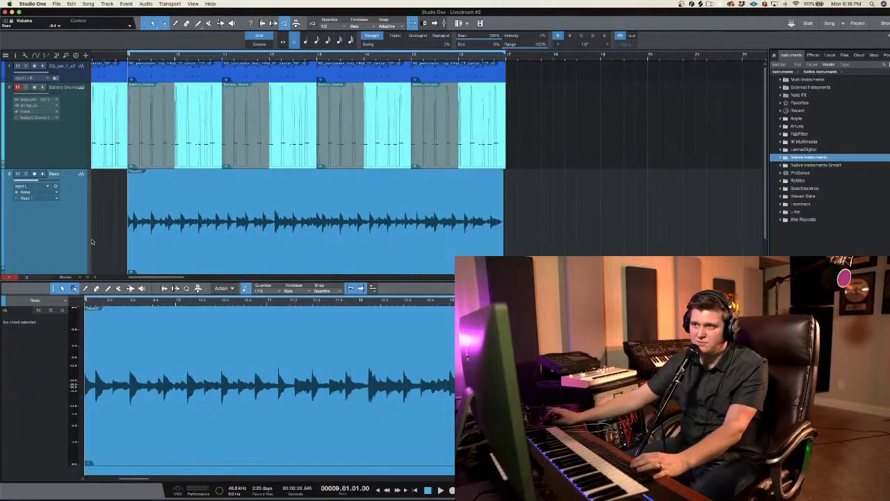
key(space)
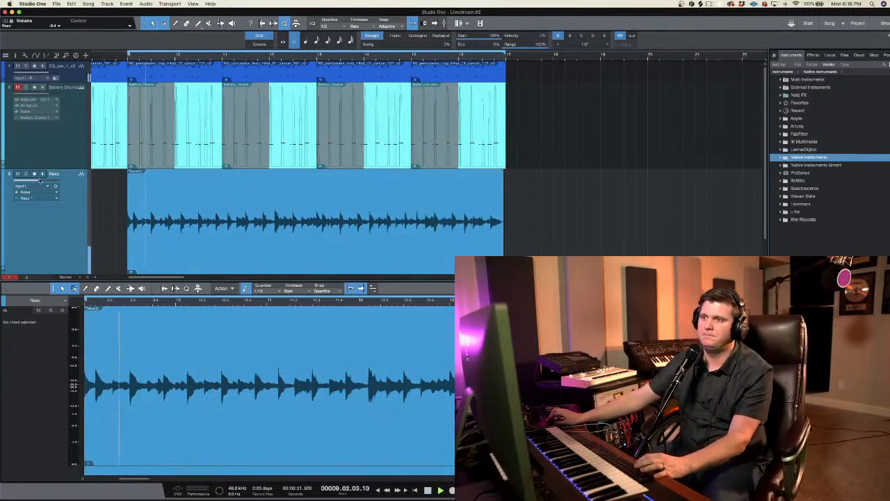
click(42, 186)
click(40, 181)
drag(39, 181, 46, 181)
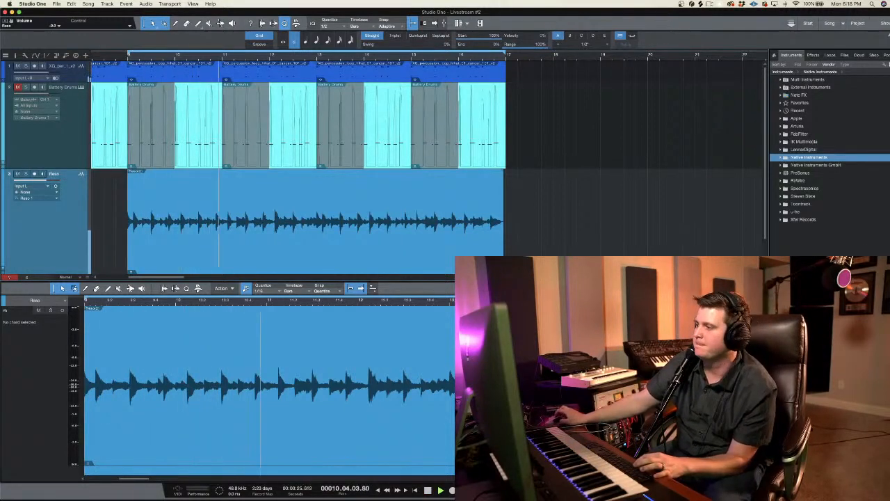
drag(46, 72, 41, 90)
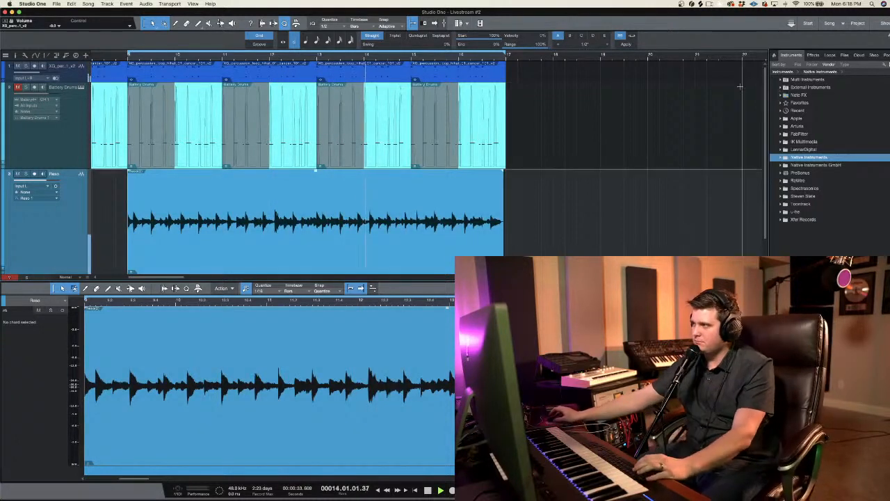
Step: Search the effects for "compre" and insert the Compressor on the Reso track
click(813, 56)
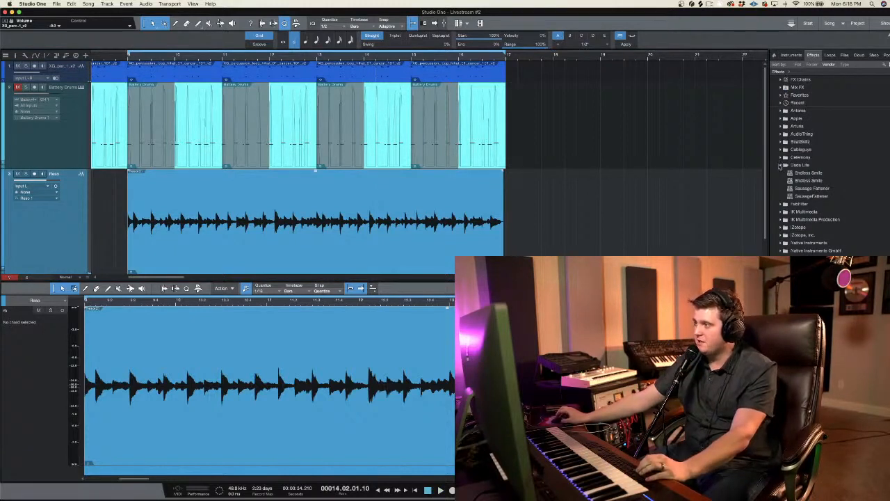
click(780, 166)
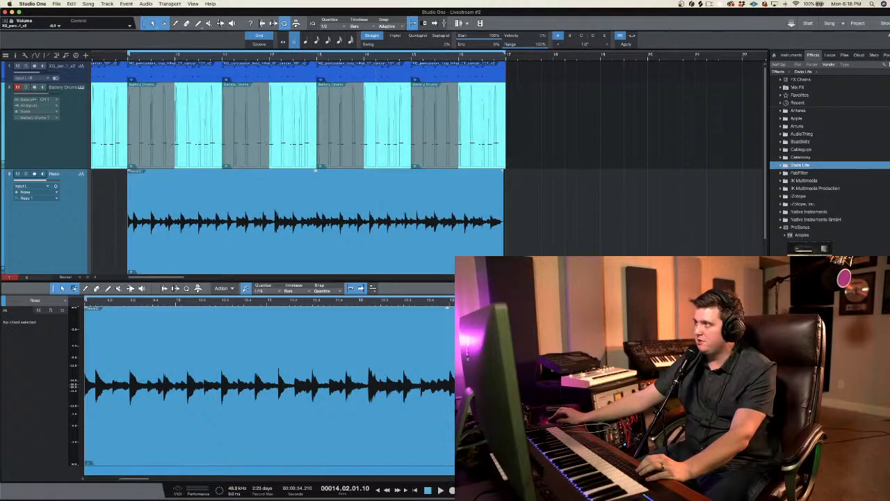
click(886, 64)
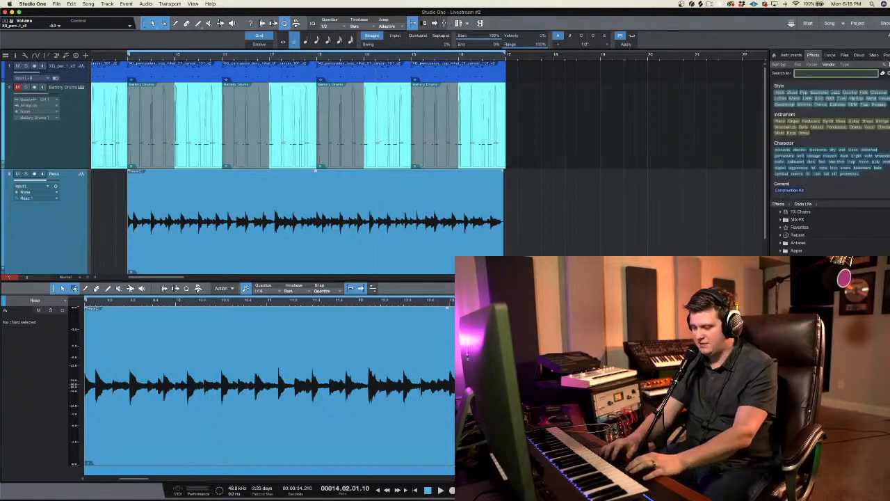
text(compres)
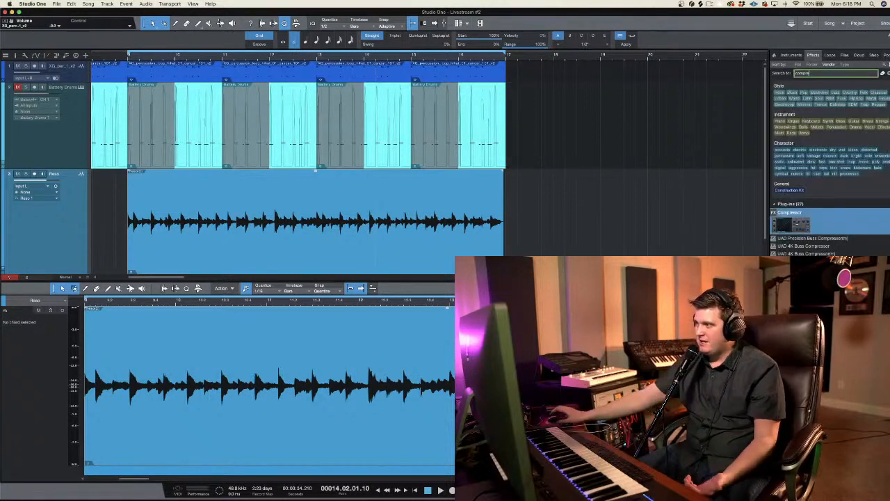
drag(800, 224, 275, 224)
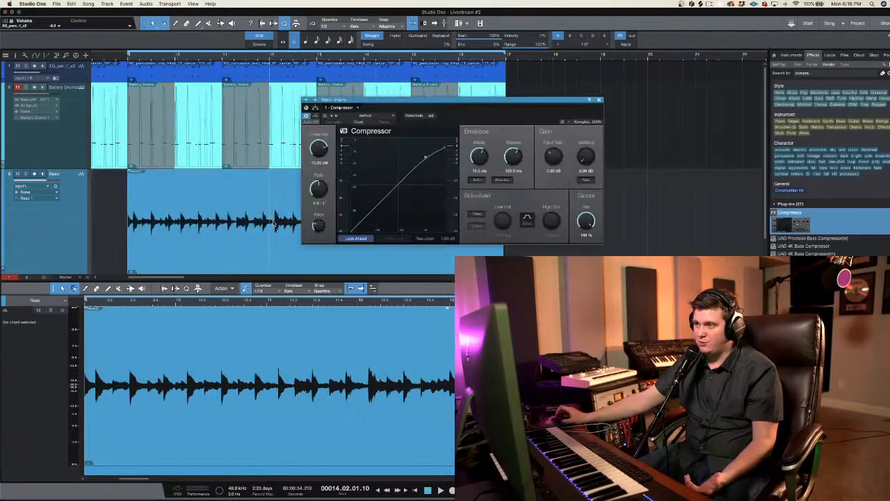
Step: During playback from bar 9, lower the Reso compressor's threshold to about -21 dB and raise its ratio and makeup gain, closing it when done
click(130, 55)
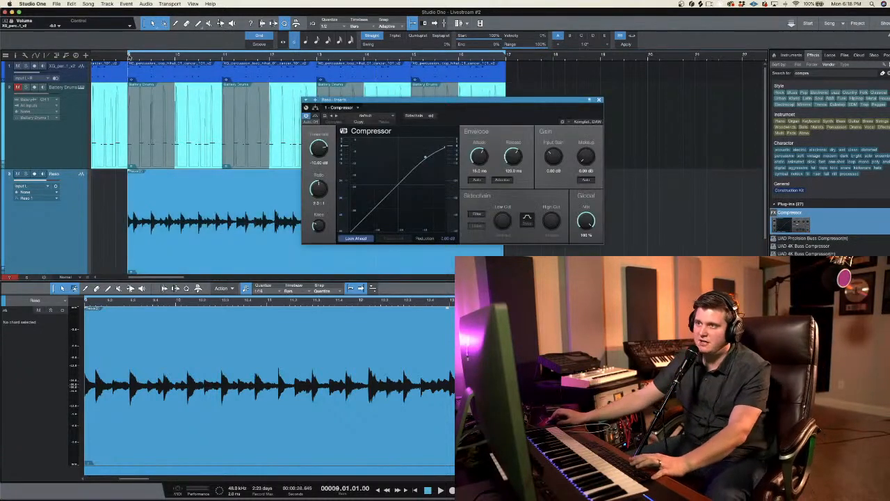
key(space)
mouse_move(318, 148)
mouse_down()
mouse_move(320, 188)
mouse_move(318, 148)
mouse_up()
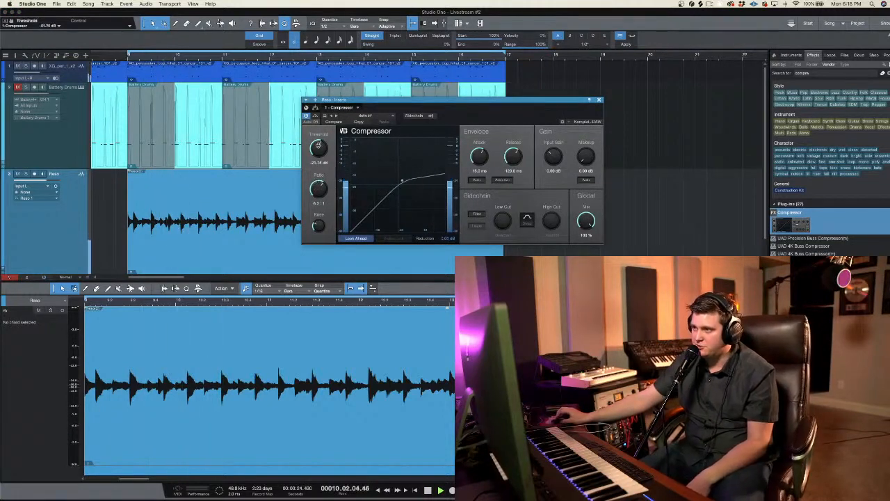
drag(584, 155, 584, 155)
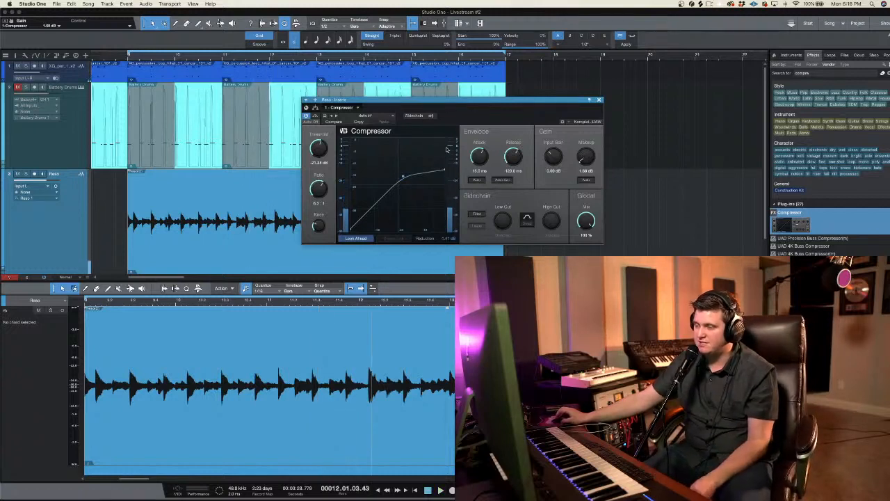
key(space)
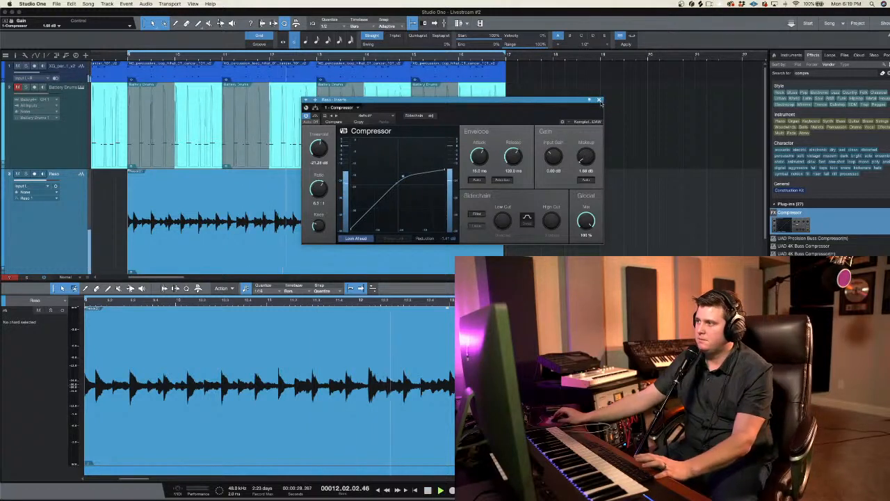
click(599, 100)
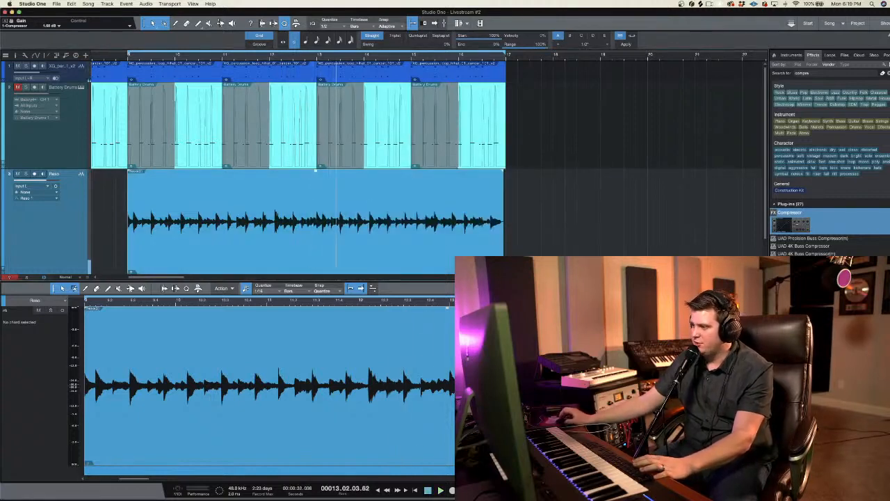
Step: Show the mixer at a larger height and add Room Reverb as a send effect on the Reso channel
key(F3)
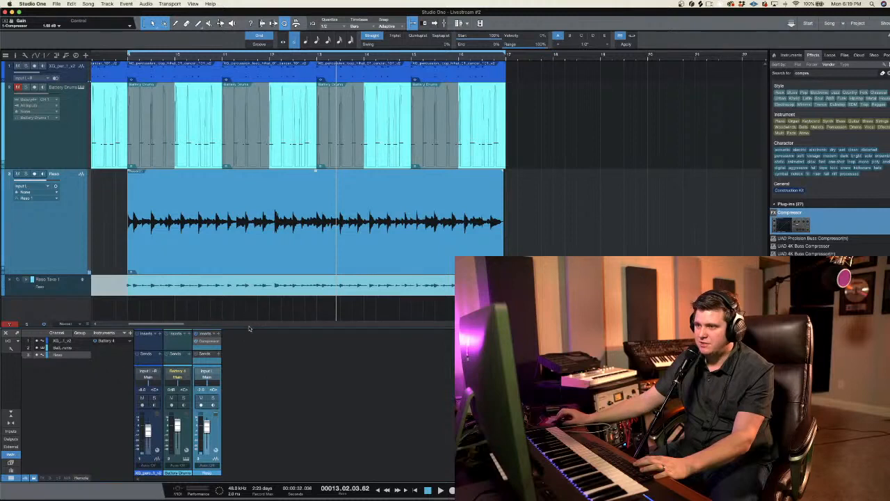
drag(249, 327, 244, 210)
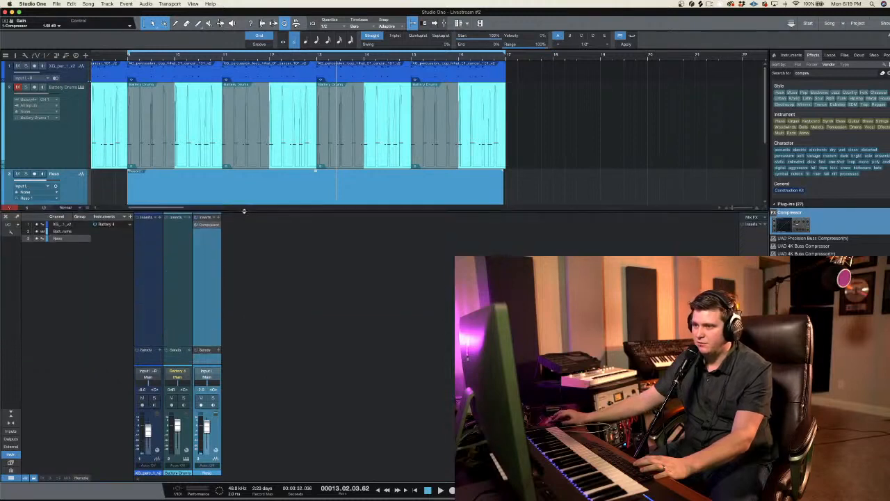
click(218, 351)
click(274, 335)
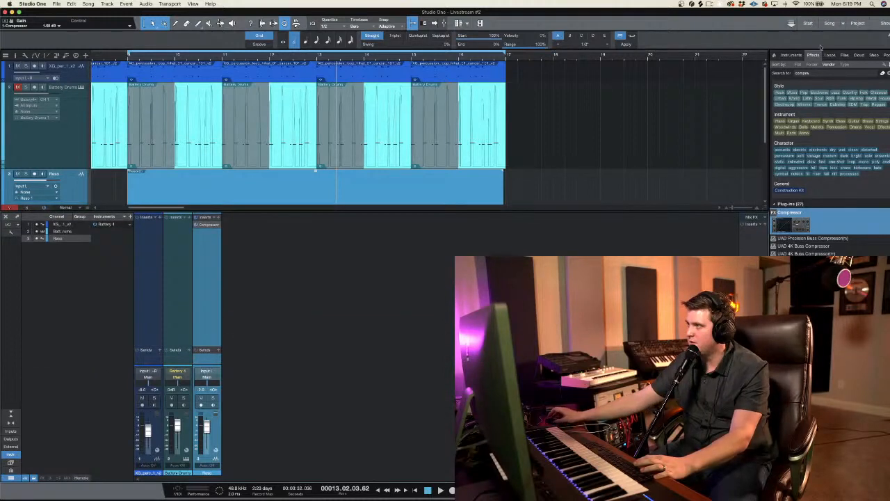
click(814, 73)
text(reverb)
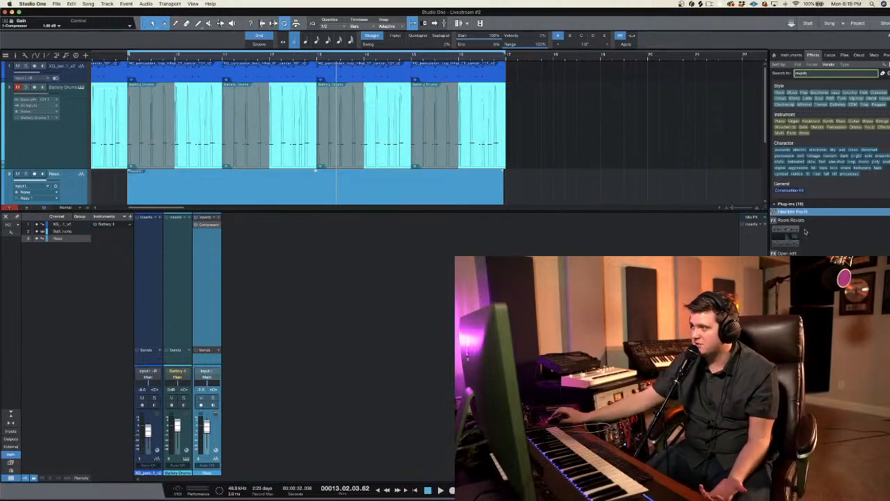
drag(792, 238, 213, 362)
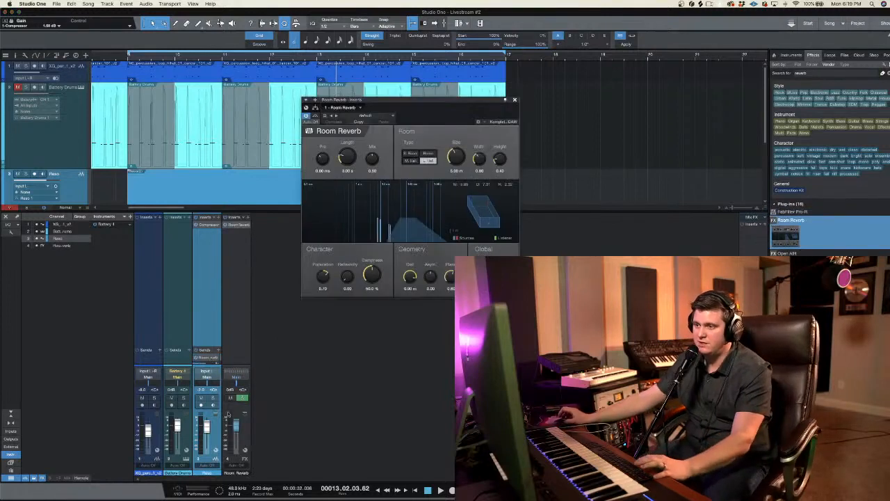
Step: Adjust the Reso channel's Room Reverb send level during playback and close the reverb window
key(space)
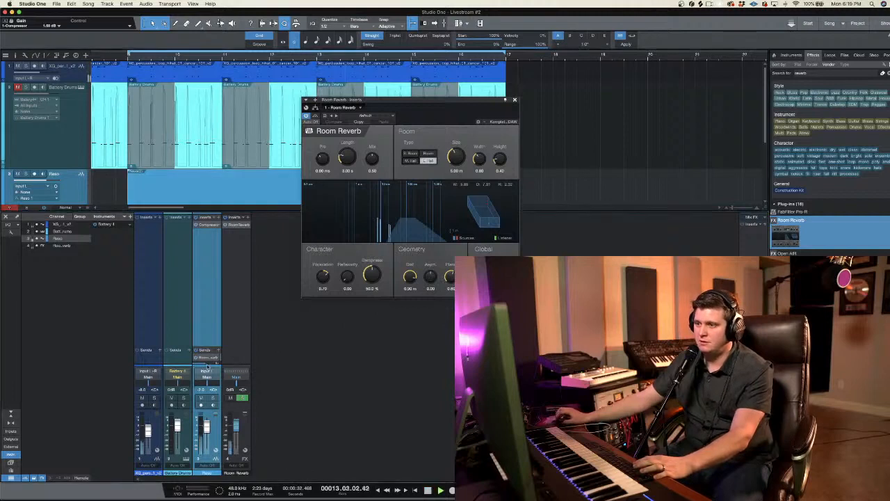
drag(206, 366, 208, 340)
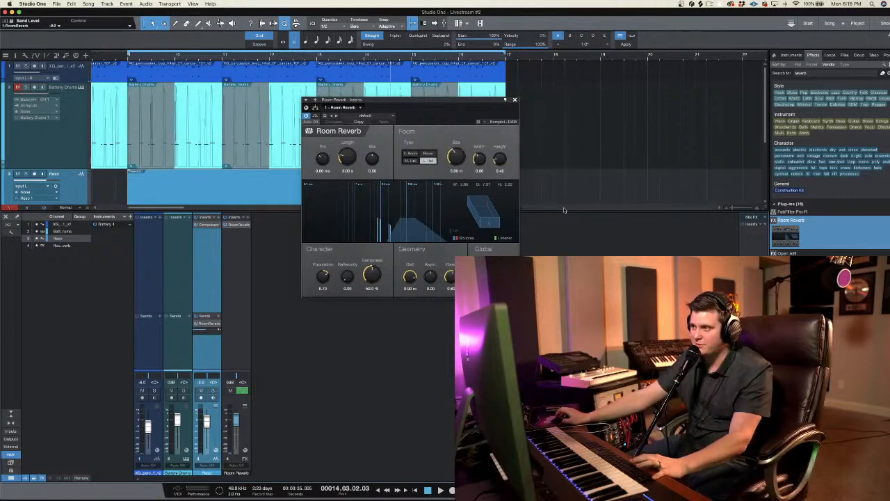
key(space)
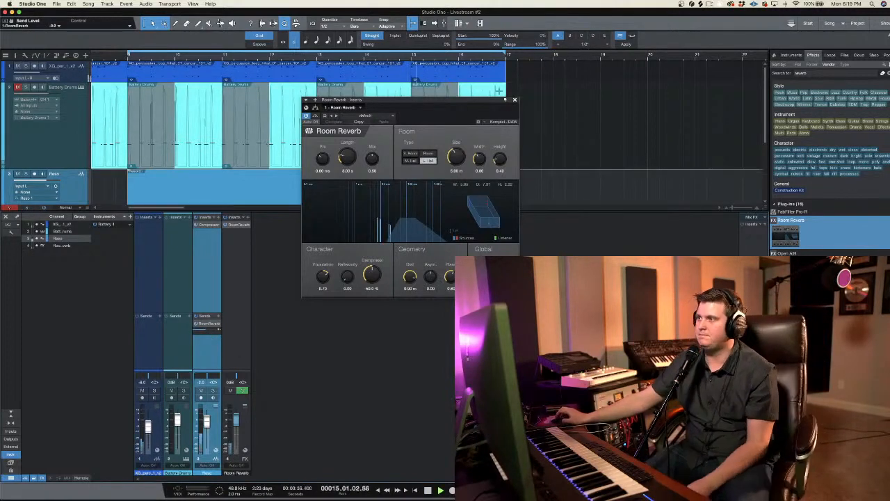
click(515, 101)
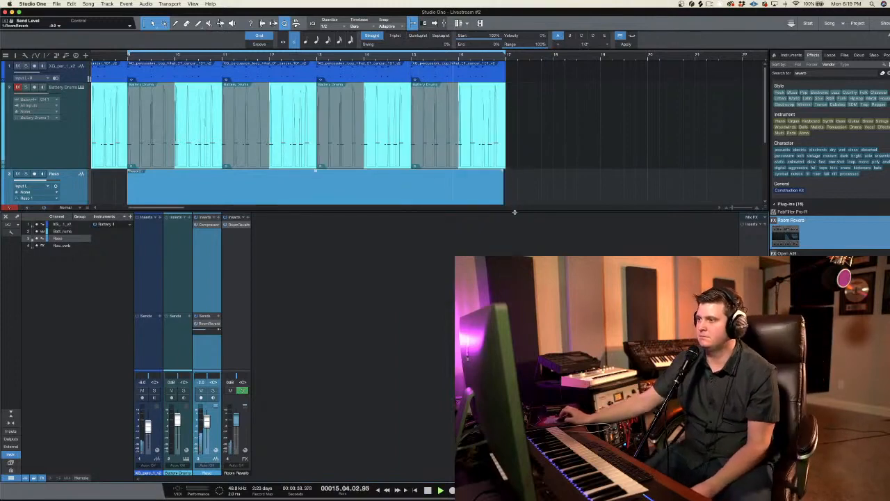
Step: Hide the mixer and collapse the take layers of the Reso track
double_click(515, 212)
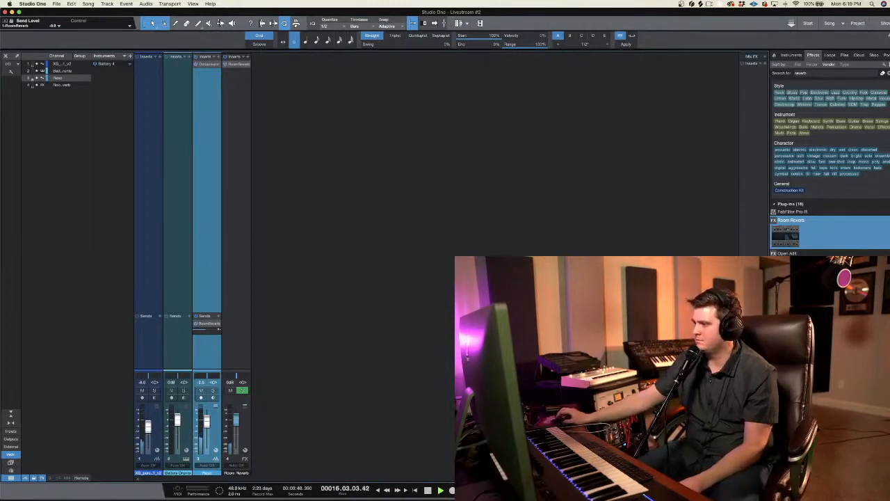
key(F3)
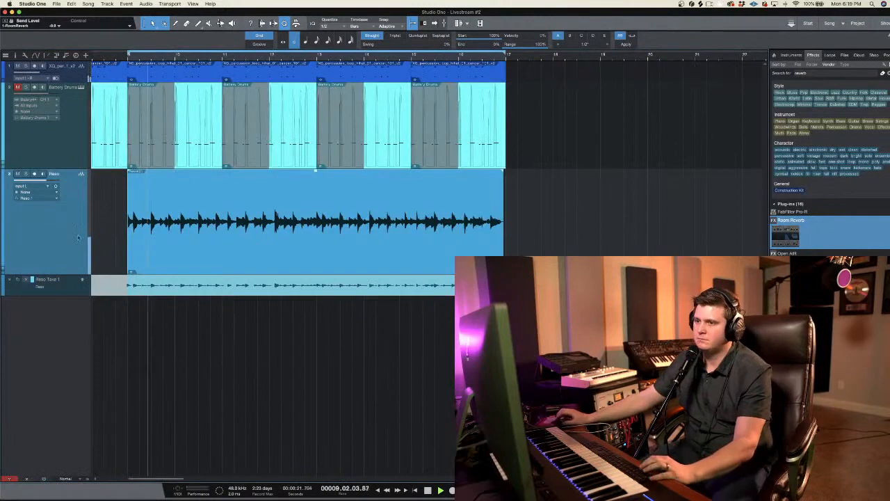
right_click(59, 225)
click(88, 268)
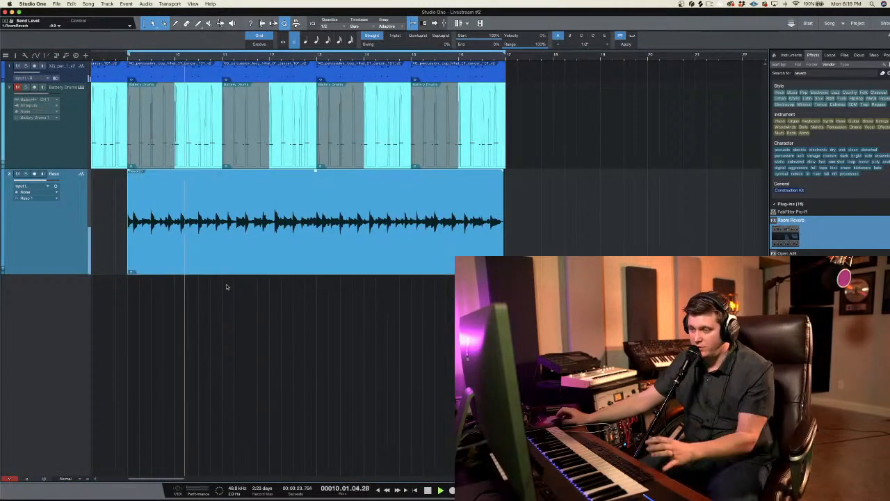
right_click(63, 306)
click(66, 281)
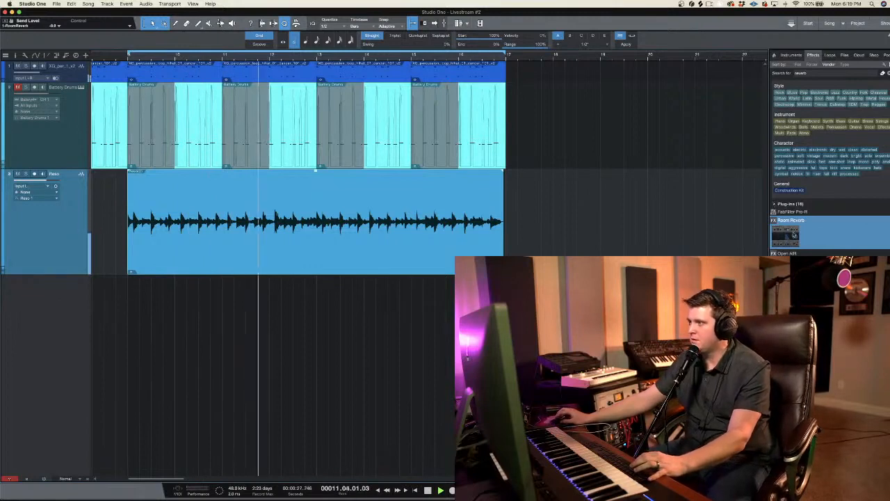
Step: Find Keyscape among the Spectrasonics instruments and add it on a new instrument track below Reso
click(773, 205)
click(815, 72)
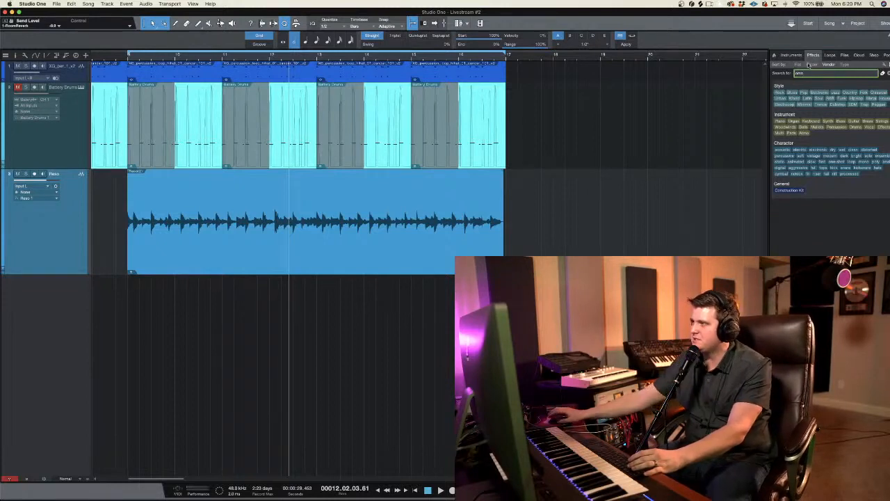
click(791, 55)
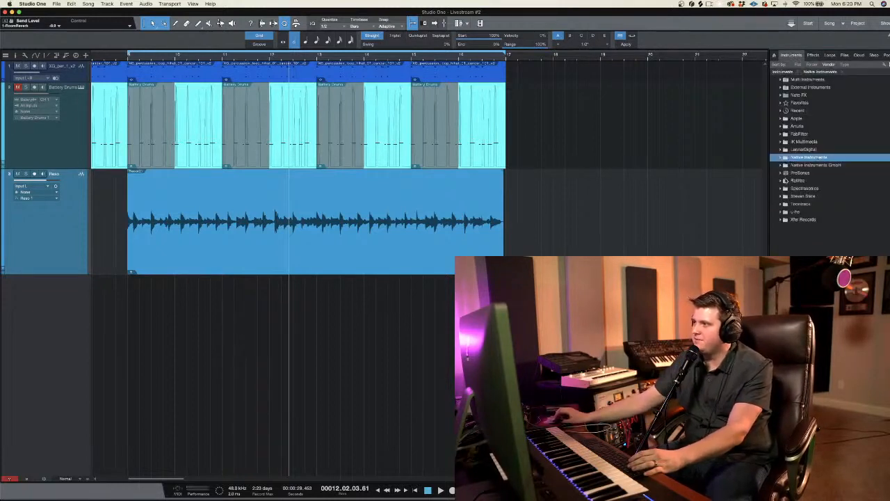
click(784, 188)
click(806, 212)
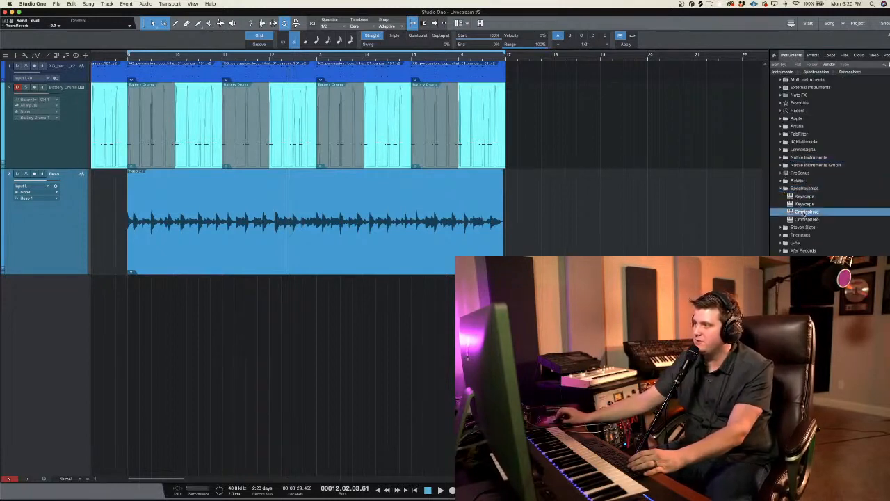
click(810, 204)
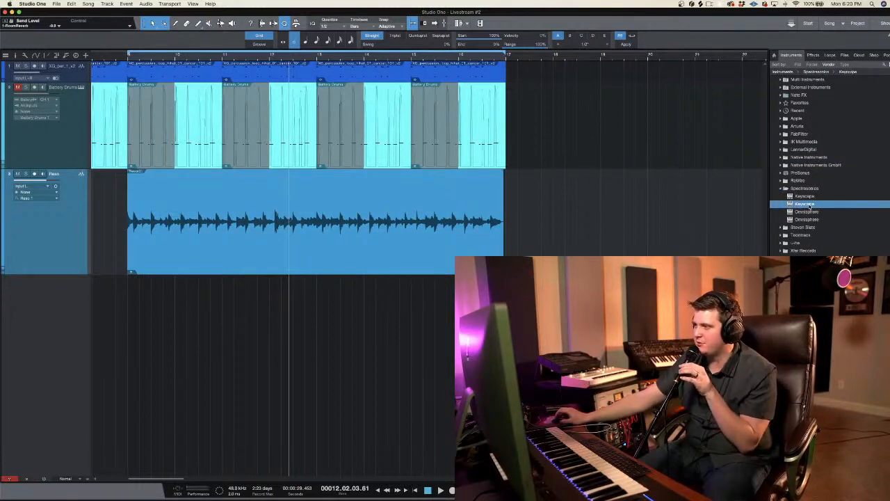
click(807, 197)
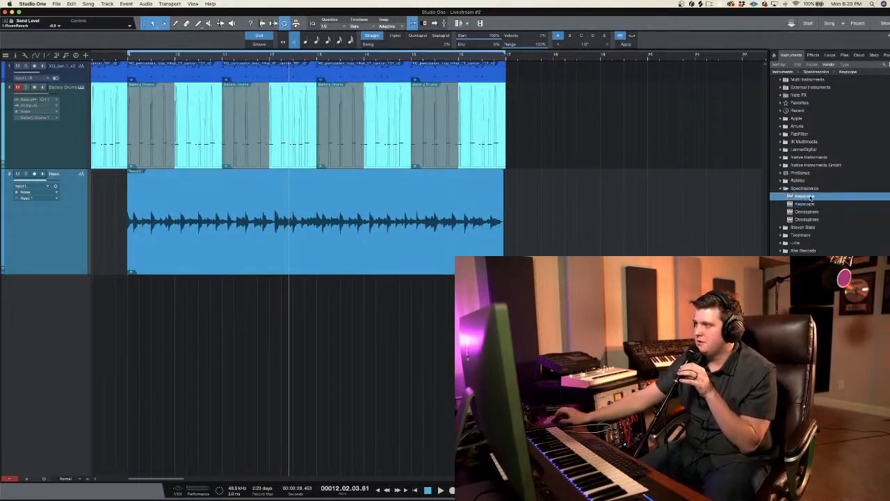
drag(710, 216, 346, 308)
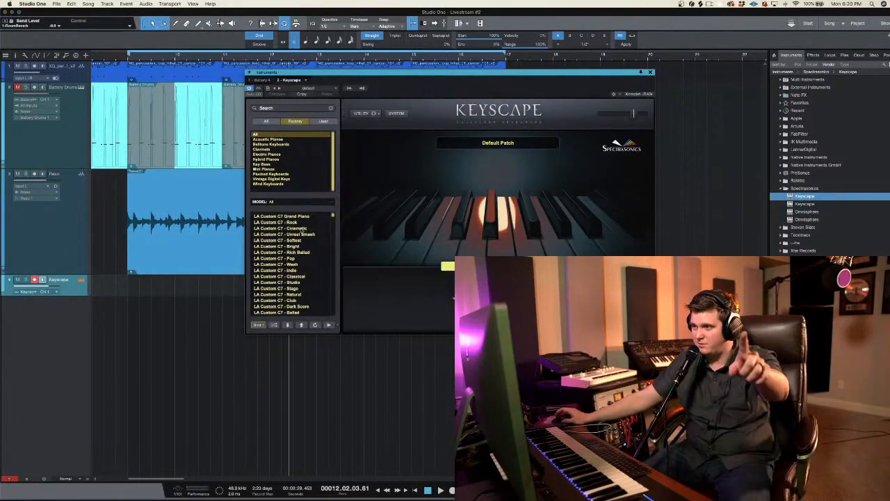
Step: Load the Duo - Cinematic Tremolo patch from Keyscape's Hybrid Pianos category and close the instrument window
click(277, 159)
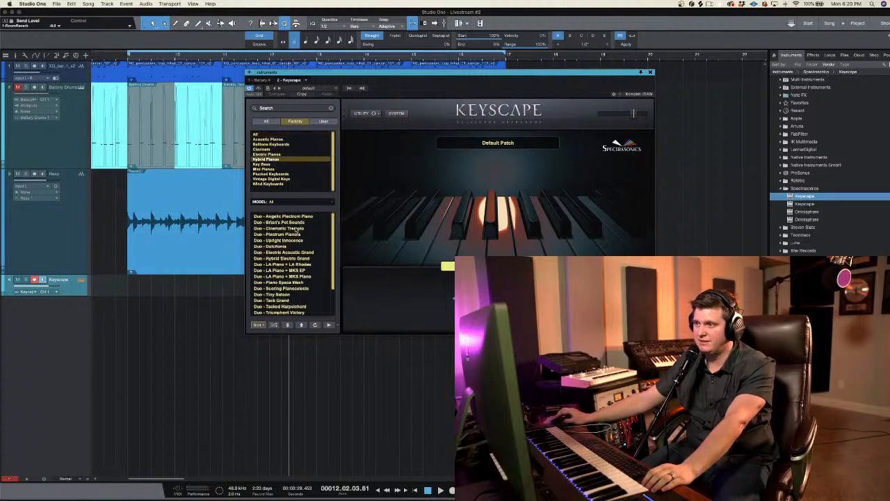
click(298, 228)
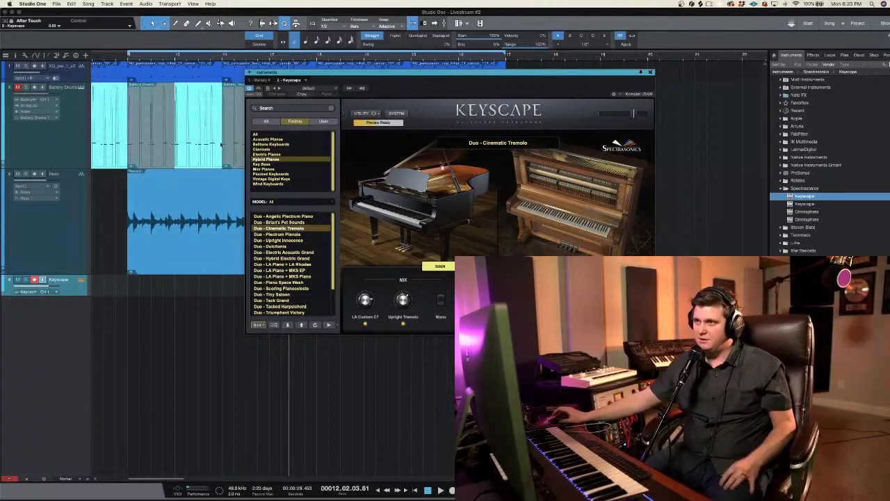
drag(435, 77, 455, 134)
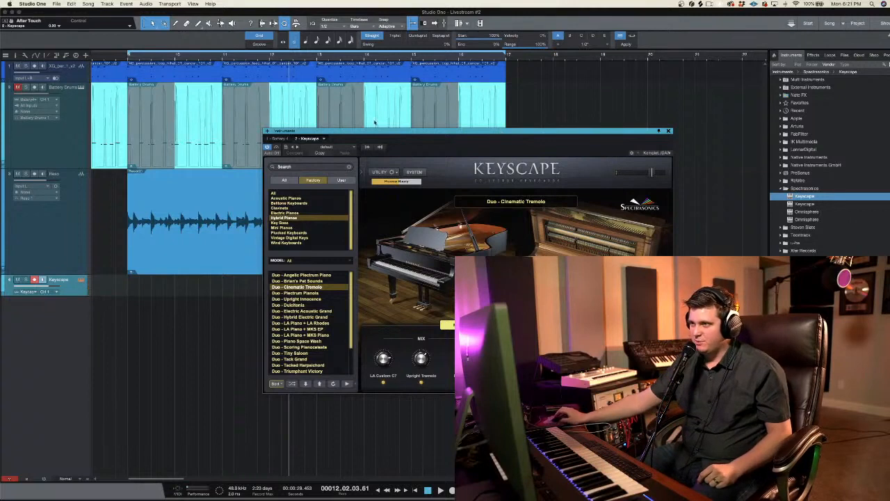
click(669, 131)
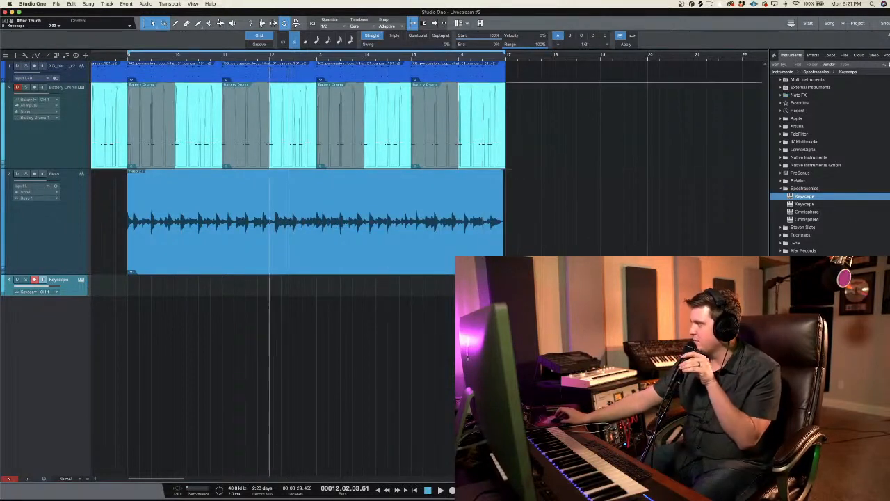
Step: Play the loop and record a take on the Keyscape track, starting at bar 12
key(space)
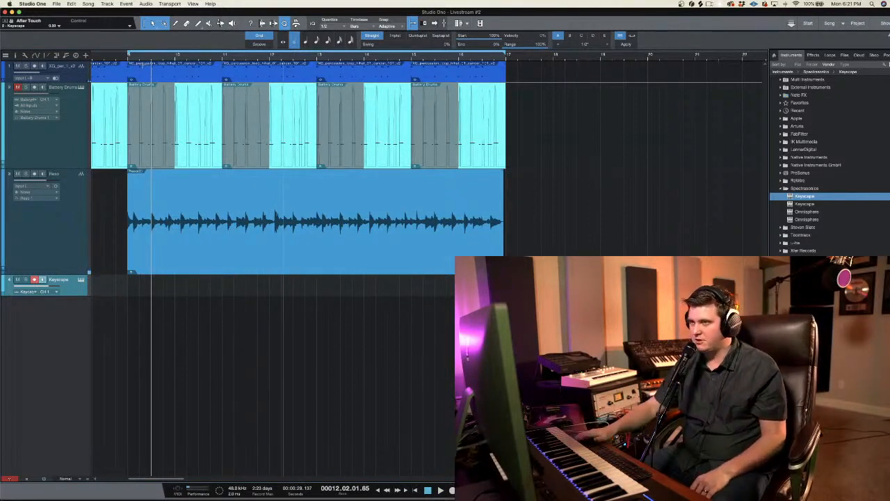
key(KP_Subtract)
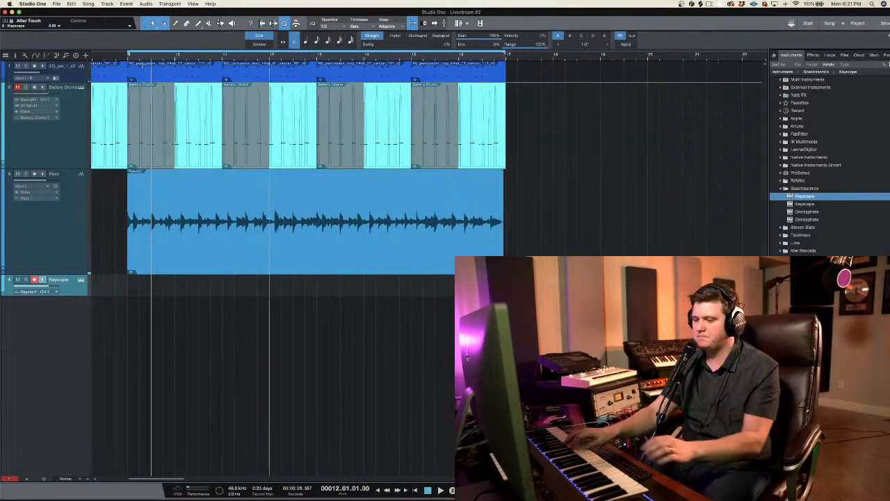
key(KP_Multiply)
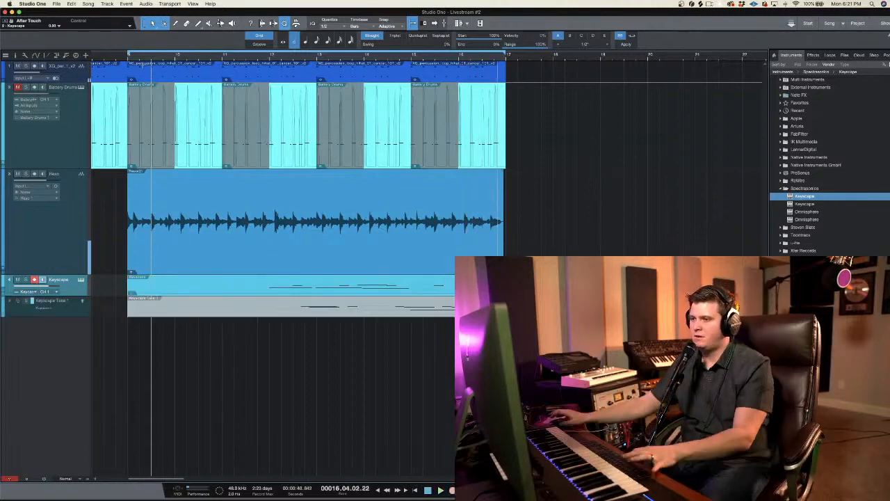
Step: Open the recorded Keyscape part in the note editor and quantize all its notes to 1/16
double_click(363, 287)
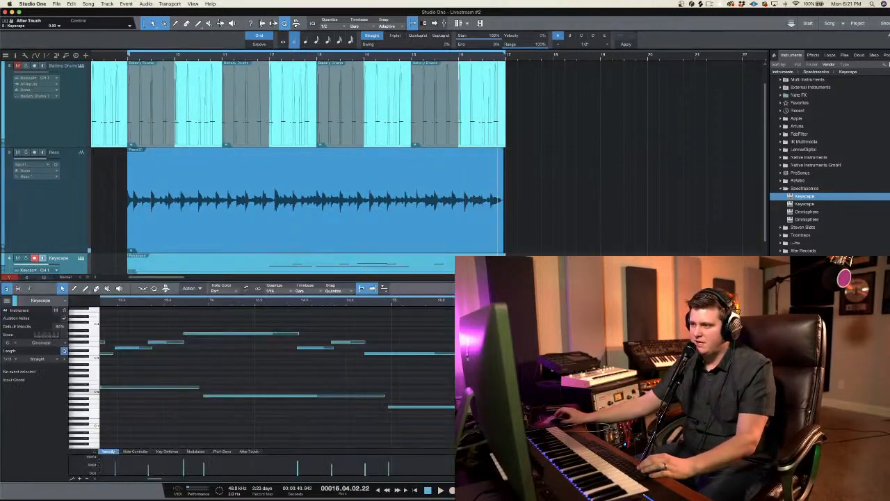
click(436, 329)
key(super+a)
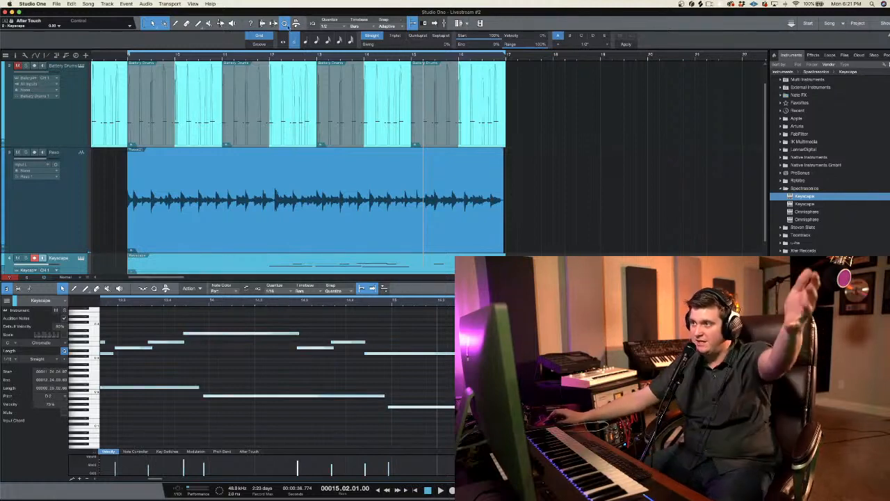
click(631, 46)
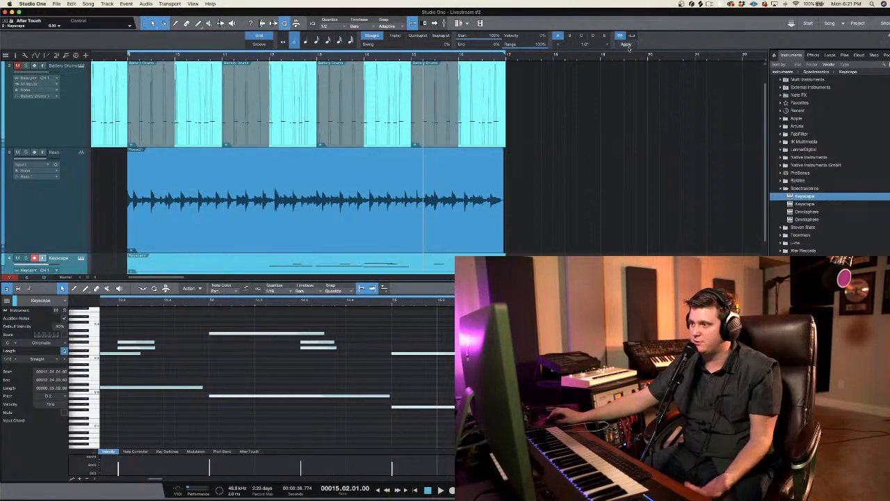
key(super+z)
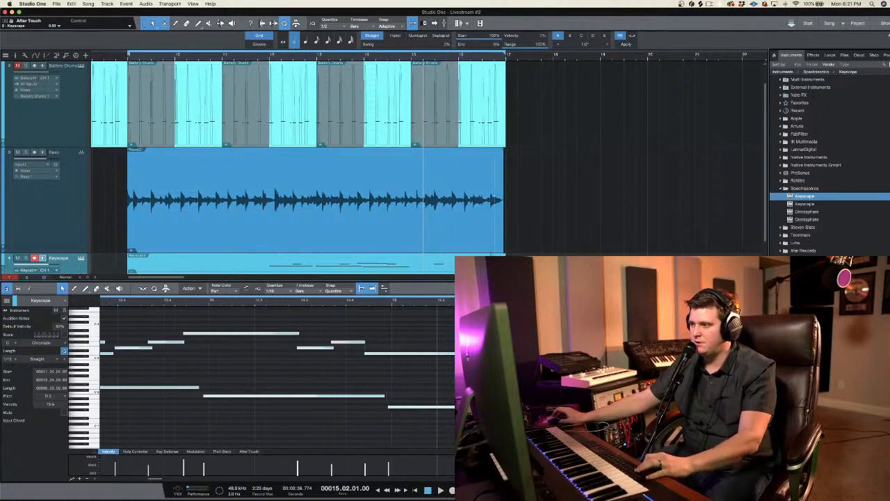
click(278, 293)
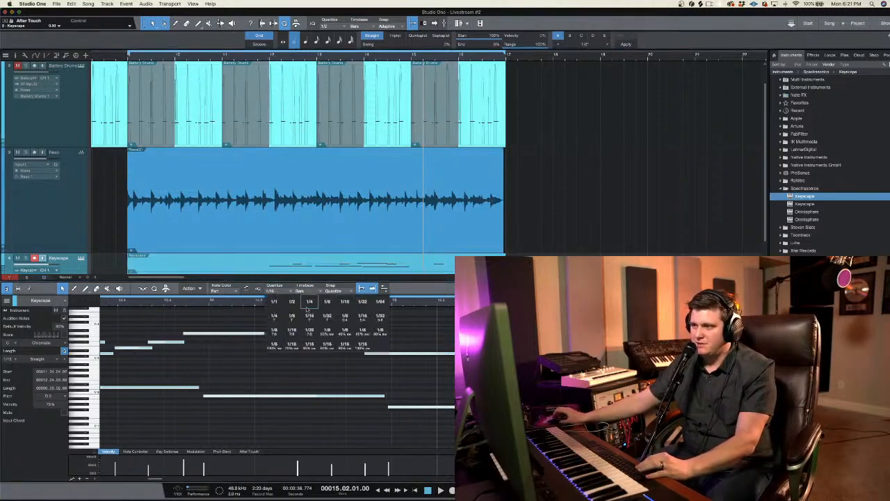
click(346, 304)
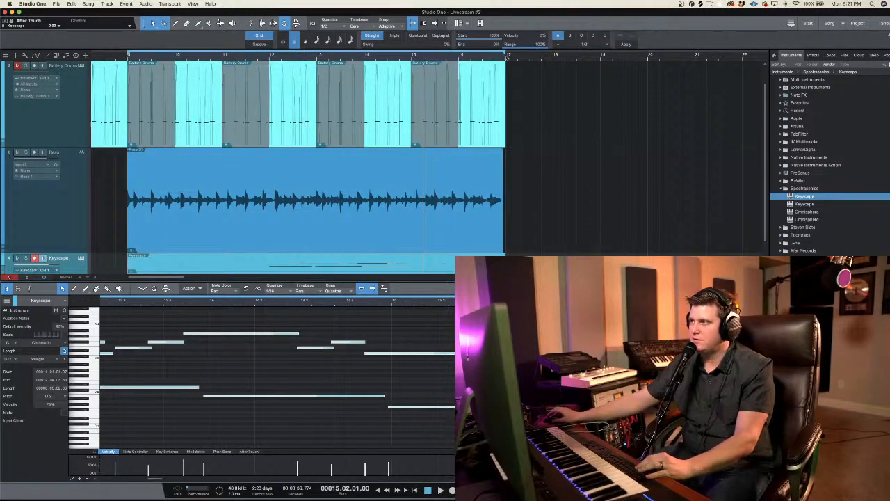
click(627, 45)
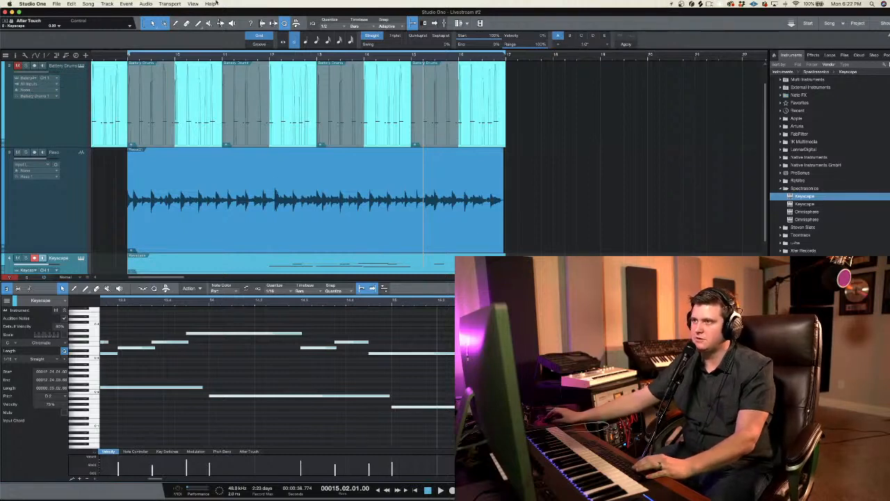
Step: Play back the quantized Keyscape part with the loop and reduce the note editor's height
key(space)
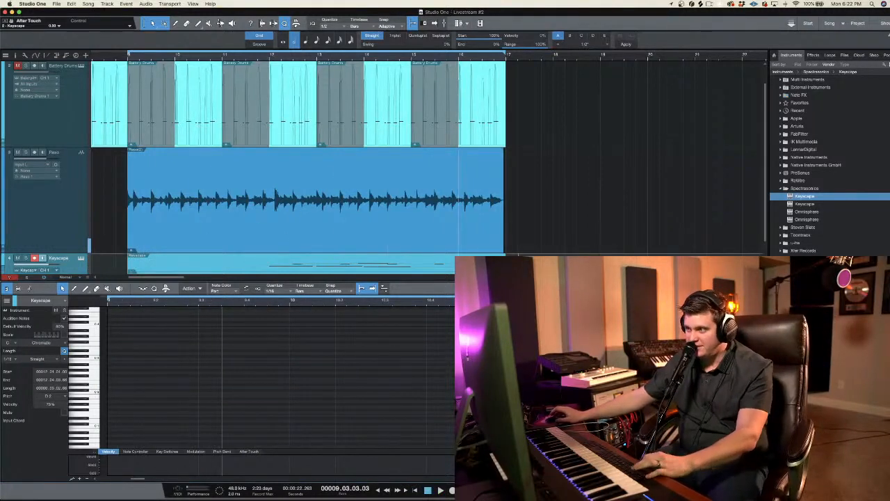
key(shift+F2)
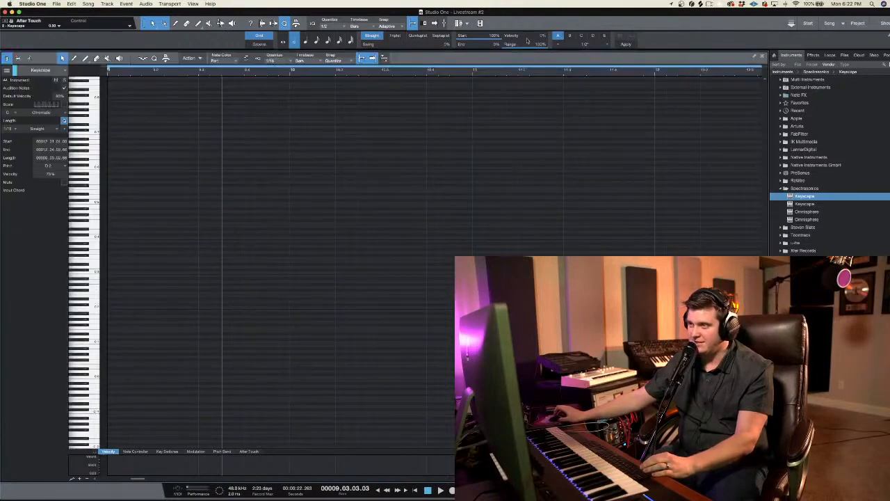
key(shift+F2)
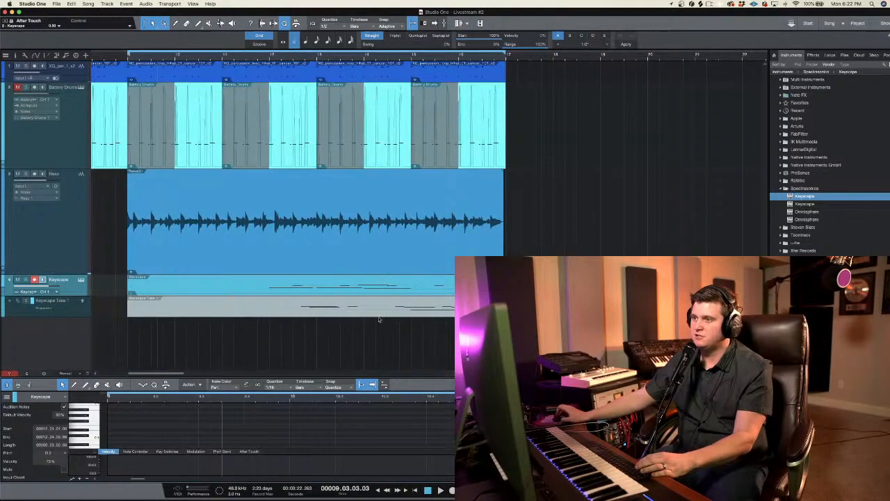
Step: Disarm recording on the Keyscape track and collapse its take layers
click(34, 279)
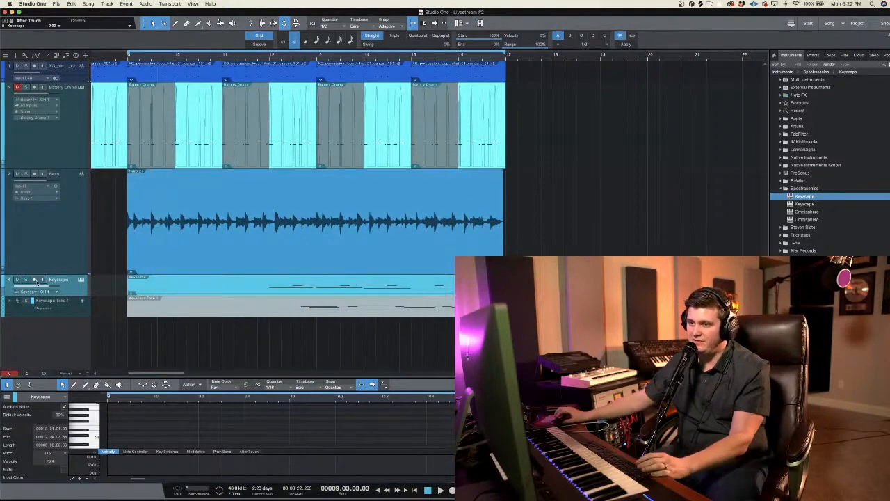
right_click(73, 284)
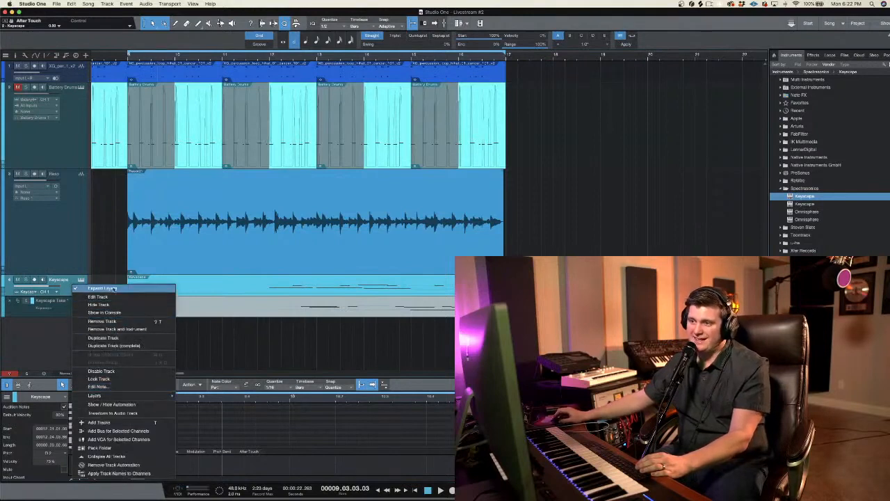
click(113, 288)
right_click(63, 320)
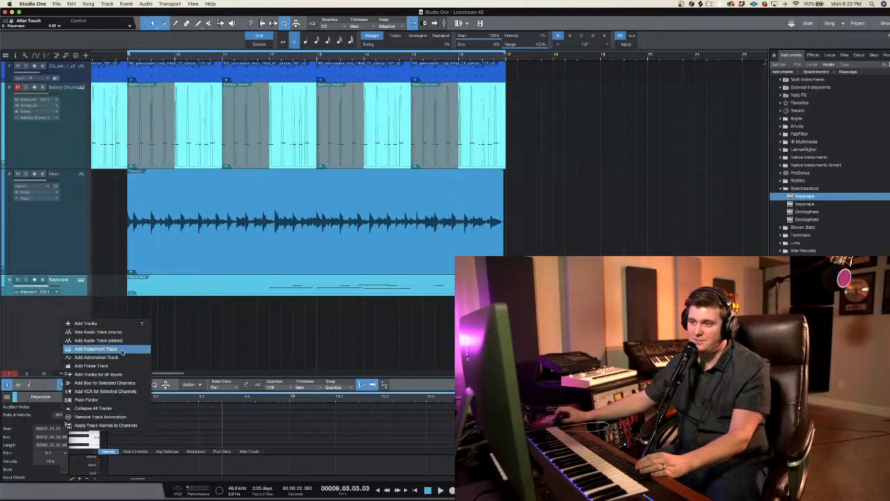
click(269, 334)
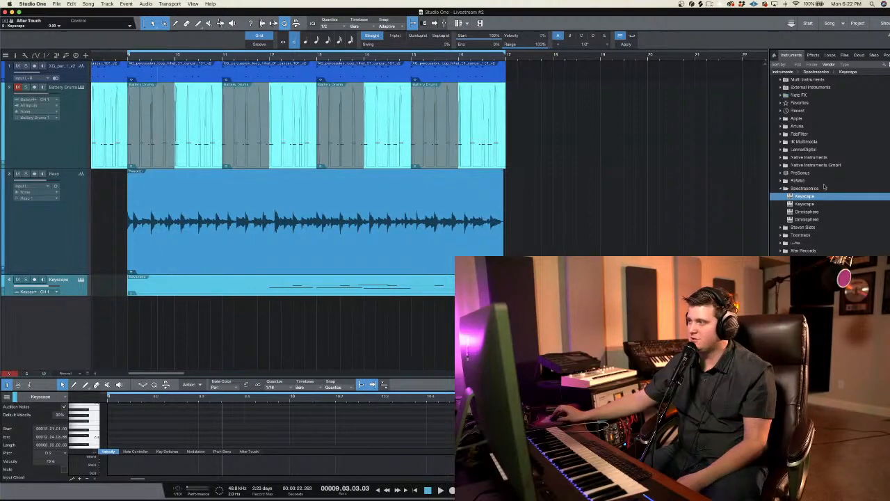
Step: Add a second Keyscape instrument track, try Rhodes Piano Bass - Dark from Key Bass, and load Rhodes Piano Bass - Deep
drag(811, 198, 190, 325)
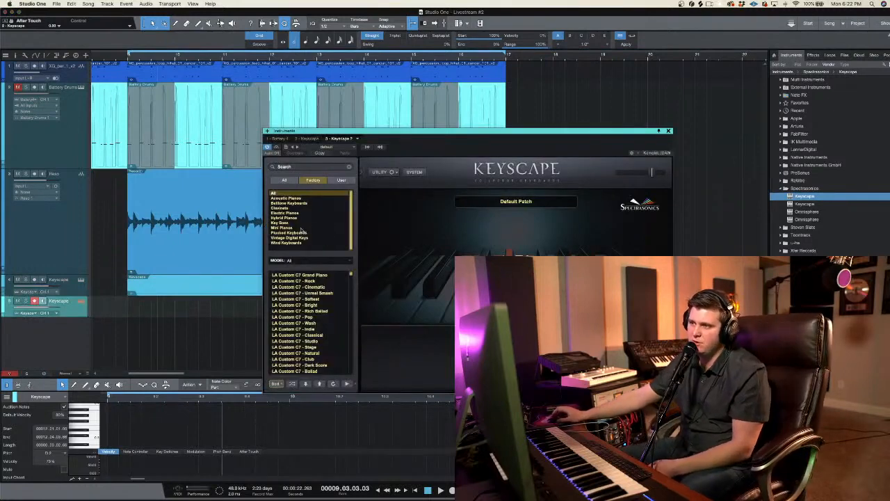
click(293, 232)
click(291, 224)
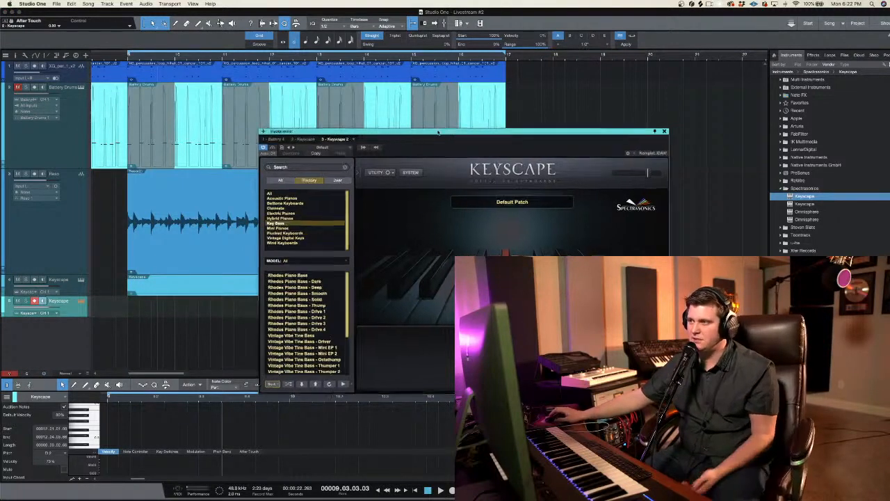
drag(446, 143, 241, 44)
click(108, 181)
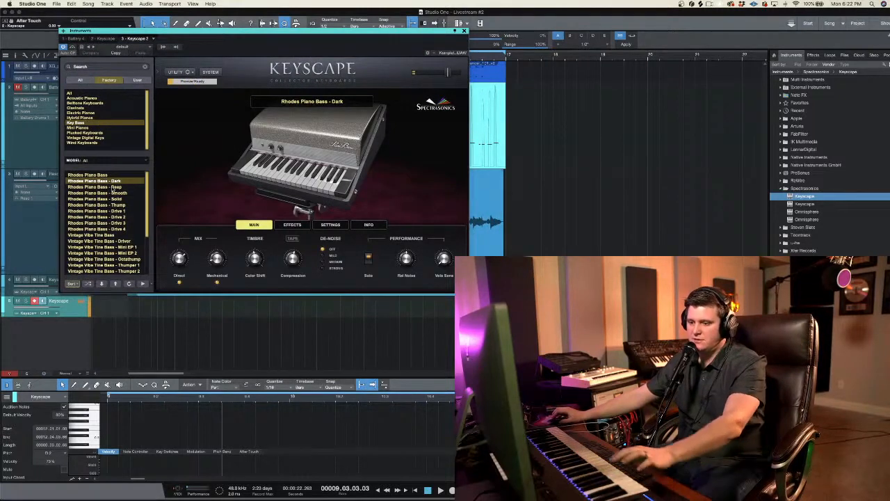
click(112, 187)
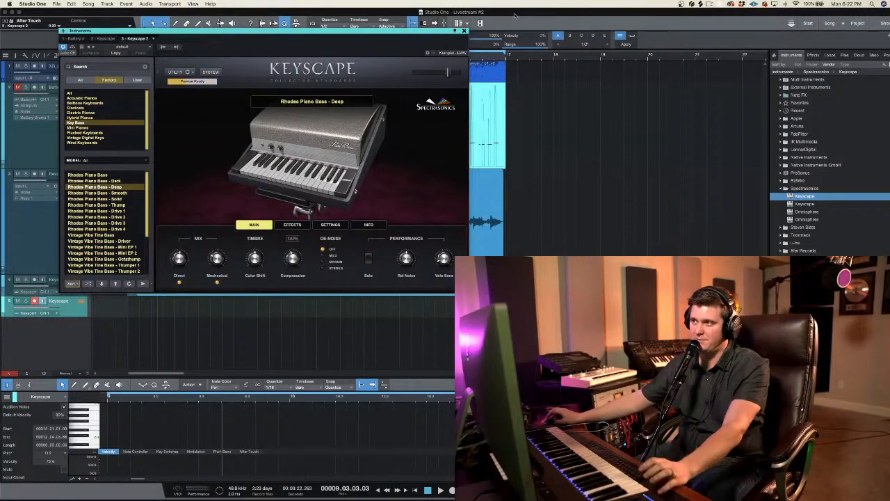
Step: Close the instrument window and record a bass part on the second Keyscape track against the loop up to bar 16
click(465, 31)
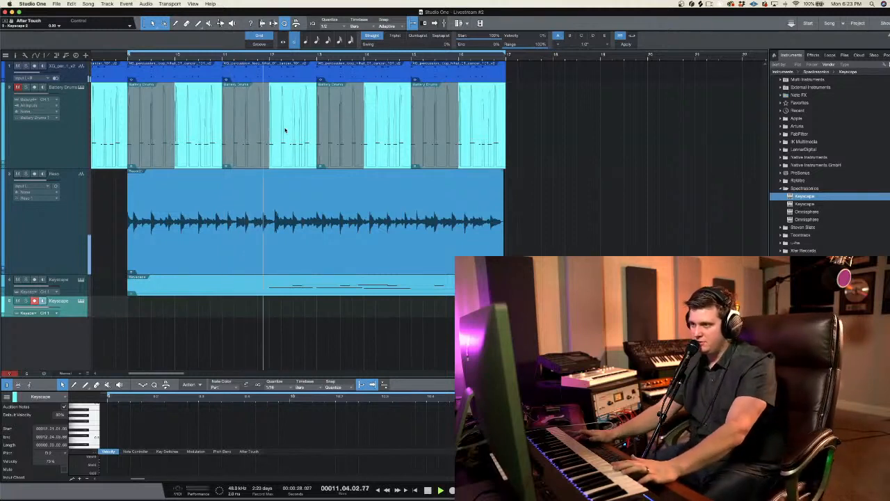
key(KP_Multiply)
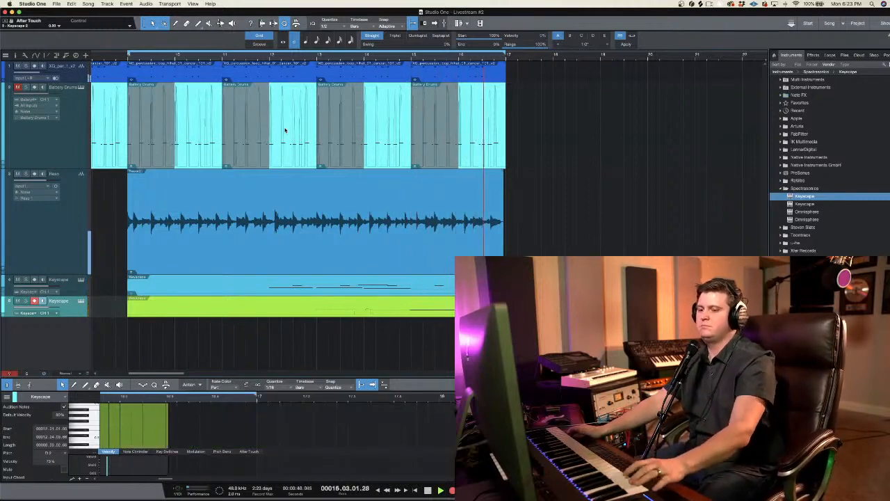
key(space)
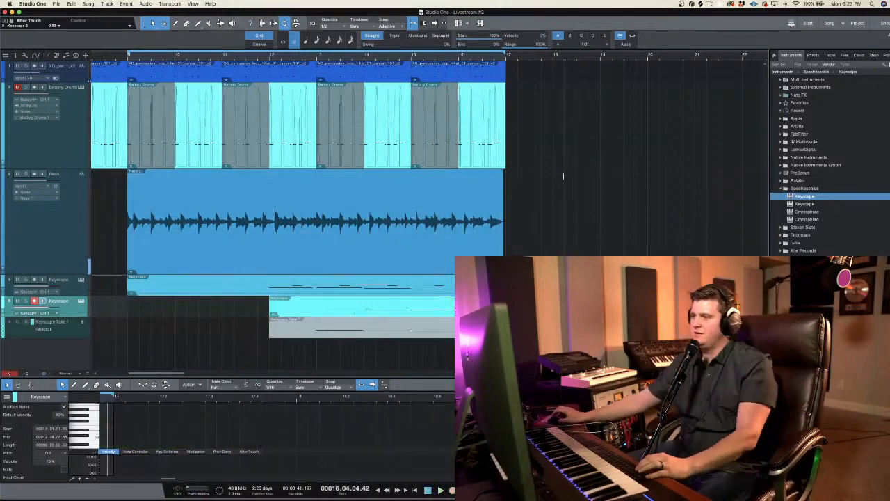
Step: Trim the bass clip's start to the middle of bar 12 while playing from bar 12, and disarm recording on its track
click(268, 57)
key(space)
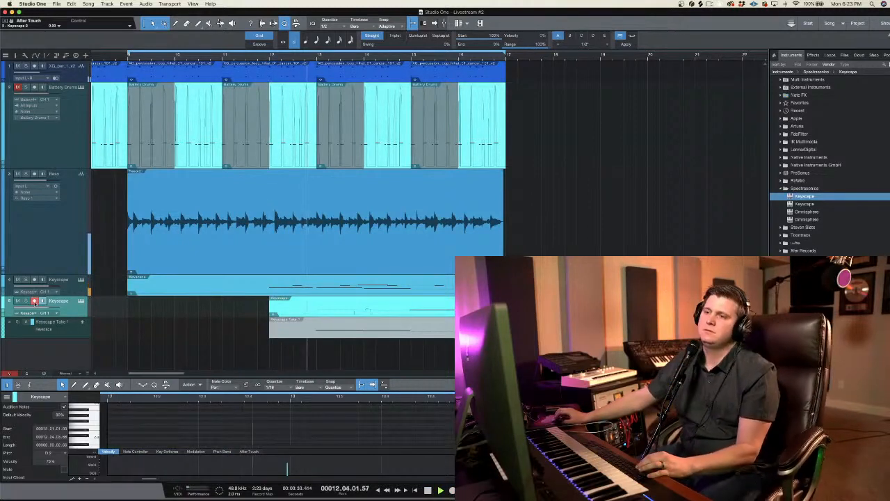
drag(264, 310, 297, 305)
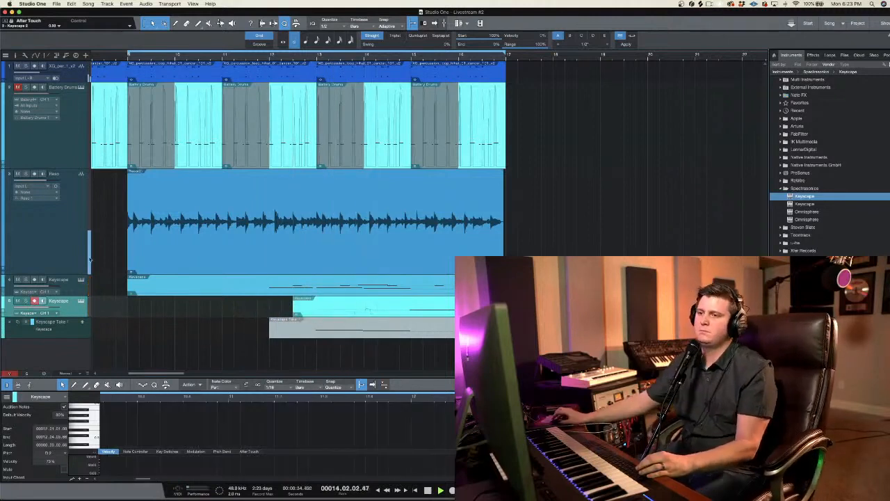
click(35, 301)
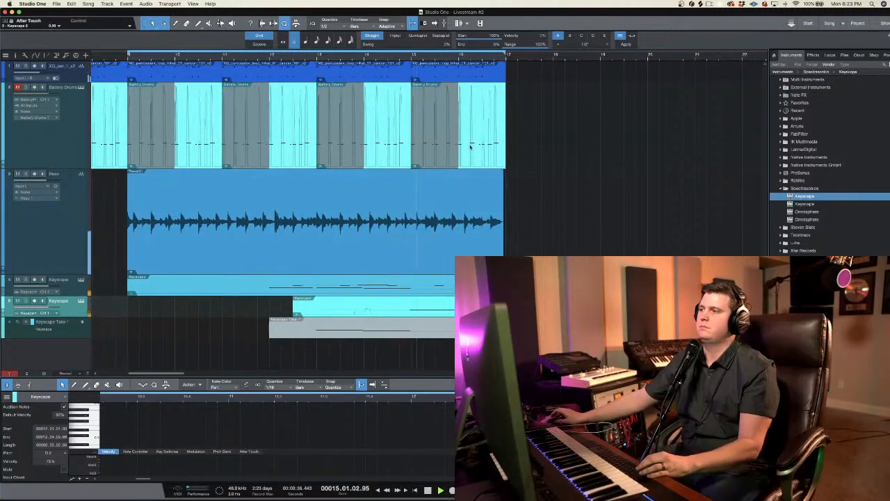
Step: Stop playback at the end of the arrangement and hide the note editor
scroll(506, 103, up, 5)
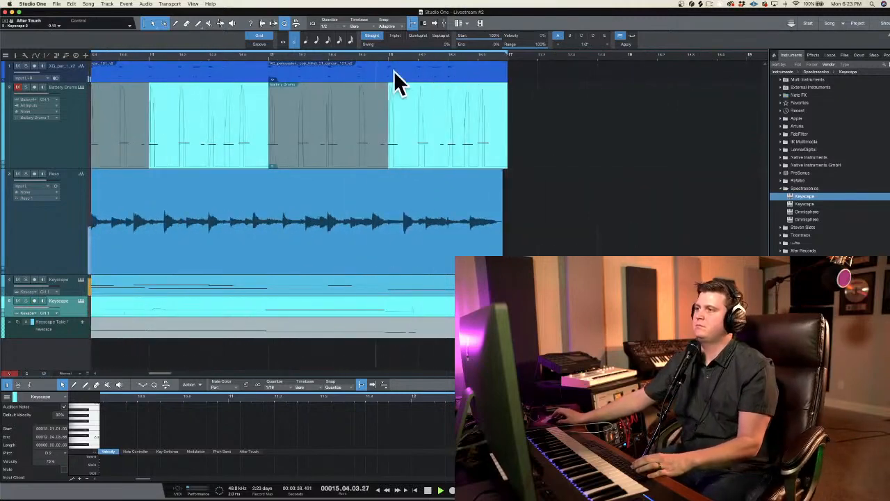
key(space)
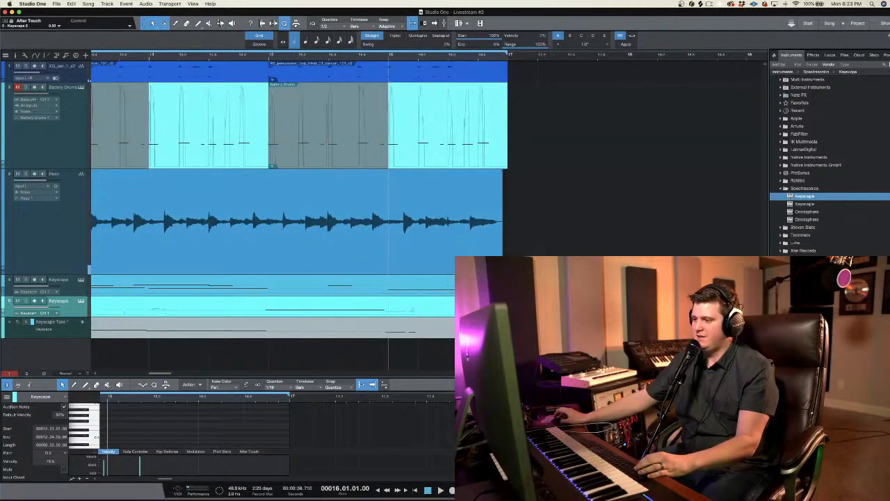
key(F2)
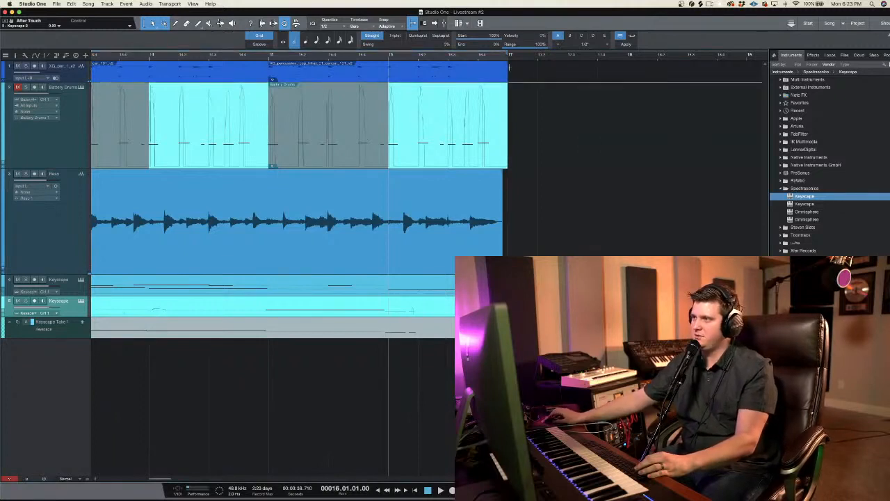
Step: Try to delete the material of all tracks from bar 16 onward
drag(528, 72, 388, 338)
key(Delete)
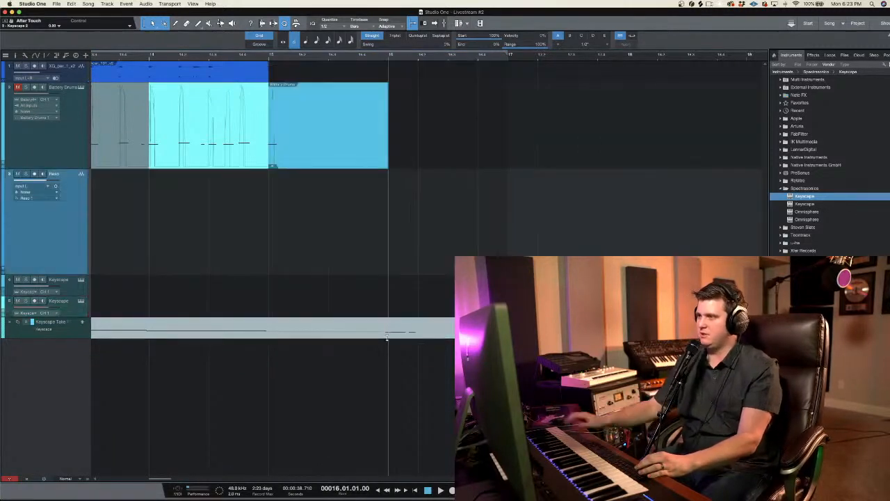
key(super+z)
scroll(356, 171, left, 2)
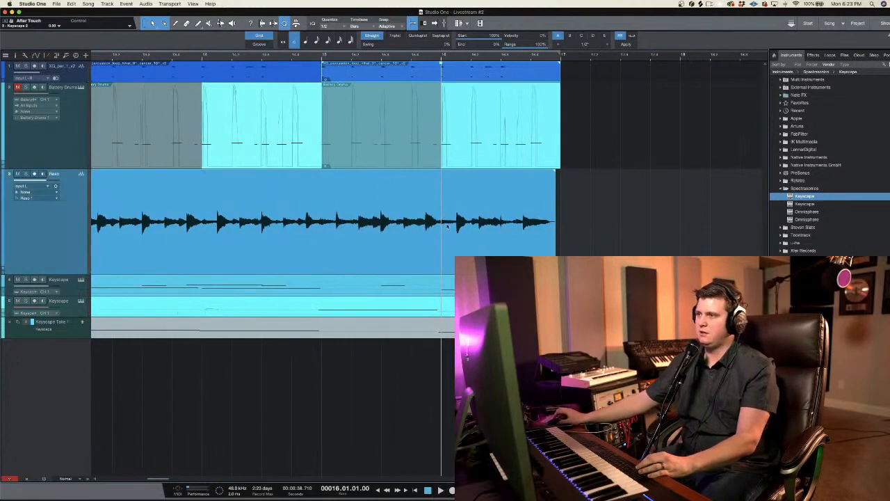
key(space)
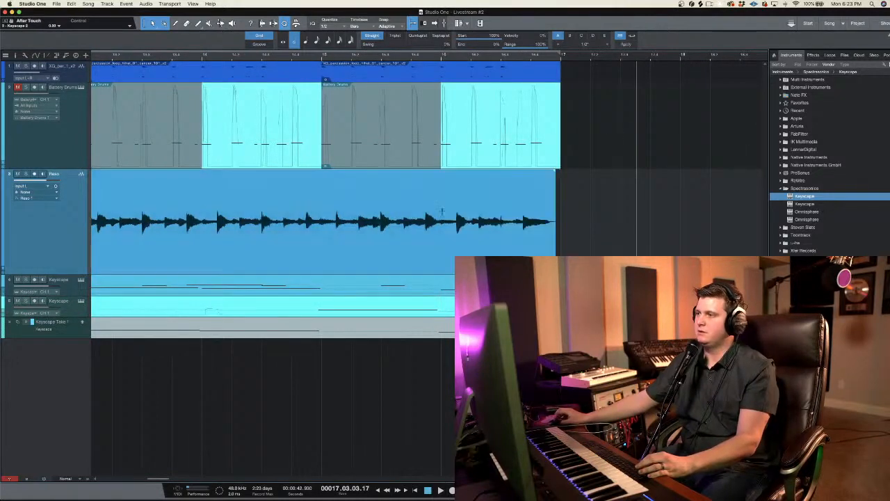
Step: Try to remove the guitar recording's last bar and mark its range from bar 16 to bar 17
click(442, 210)
key(Delete)
key(super+z)
drag(441, 211, 562, 227)
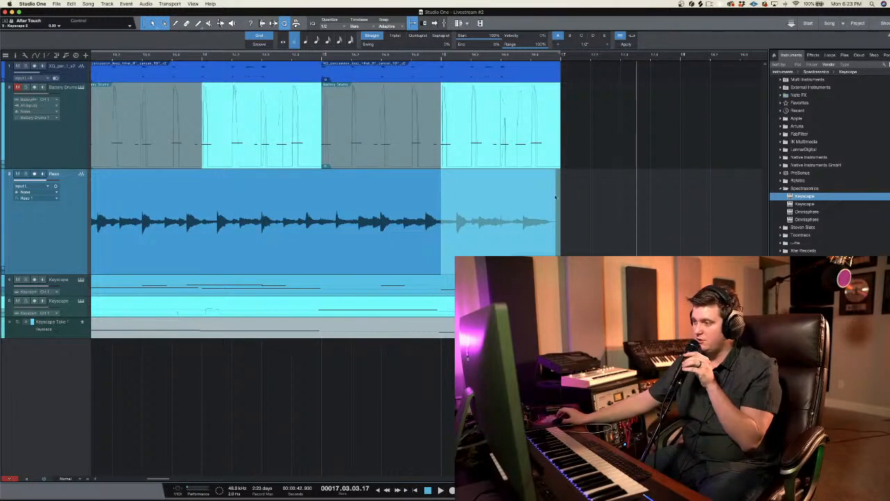
scroll(317, 57, down, 8)
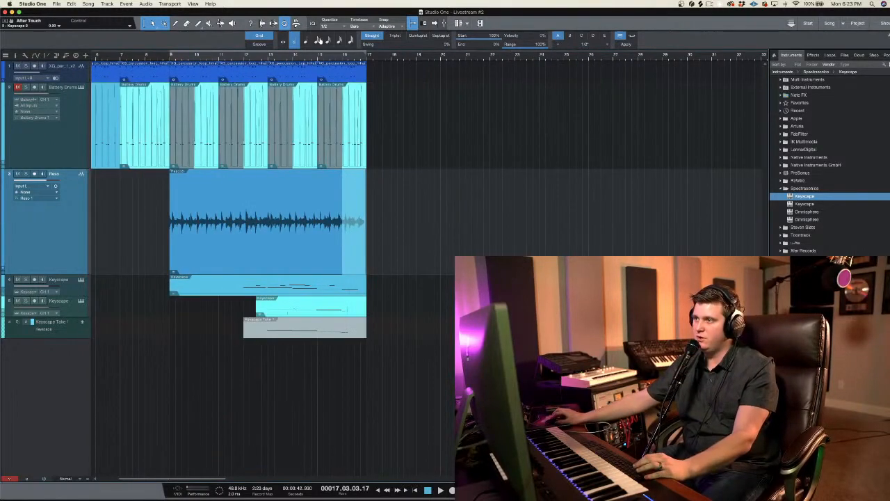
scroll(358, 141, left, 5)
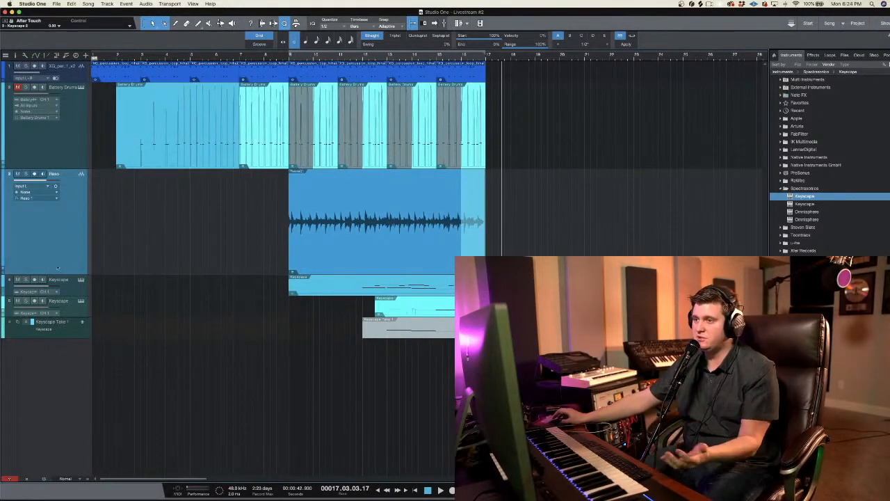
click(291, 56)
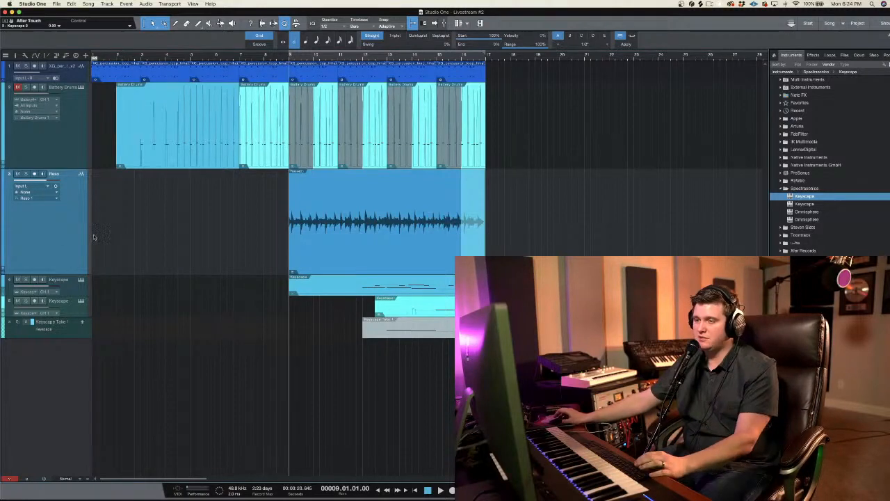
right_click(62, 238)
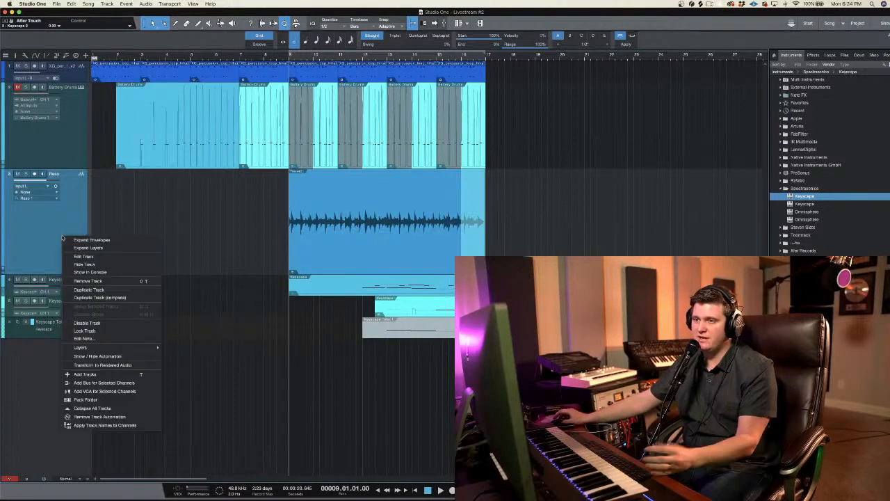
click(111, 186)
Step: Delete the empty section of the first Keyscape clip from bar 9 to bar 12 and place the playhead at bar 12
drag(279, 282, 362, 346)
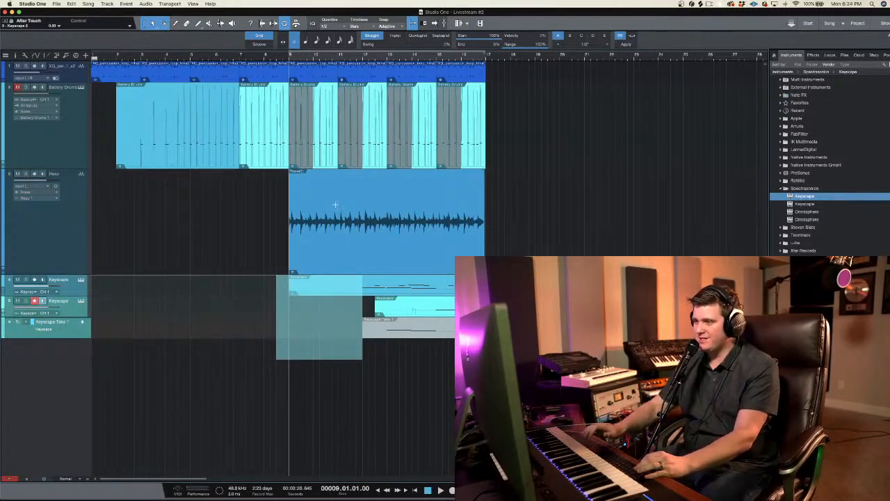
key(Delete)
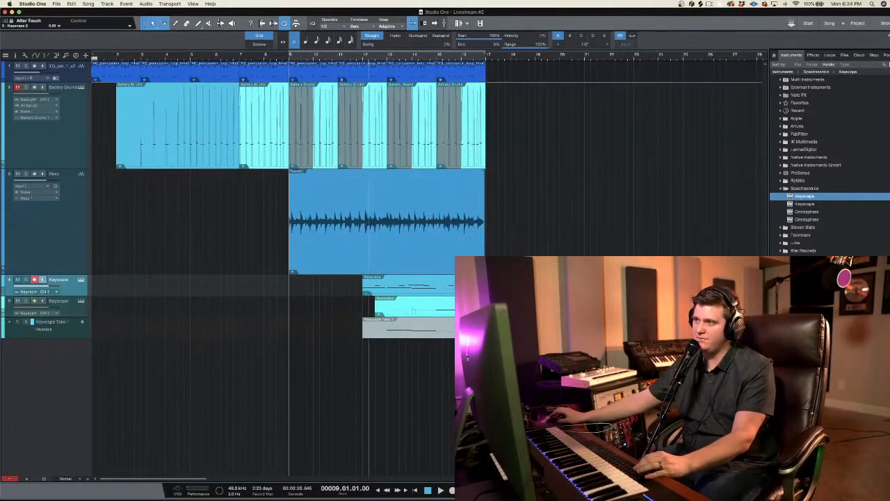
click(362, 57)
Step: Delete all the clips on the Battery Drums track
drag(382, 61, 381, 75)
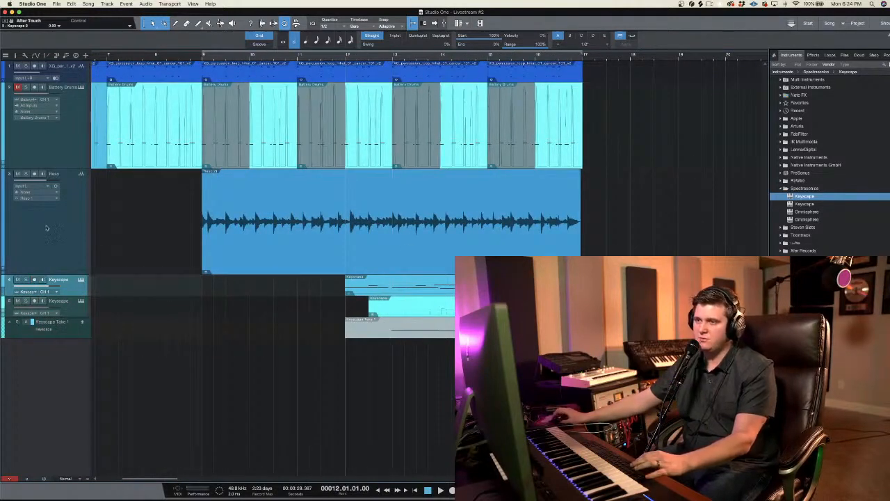
drag(150, 57, 152, 66)
click(68, 110)
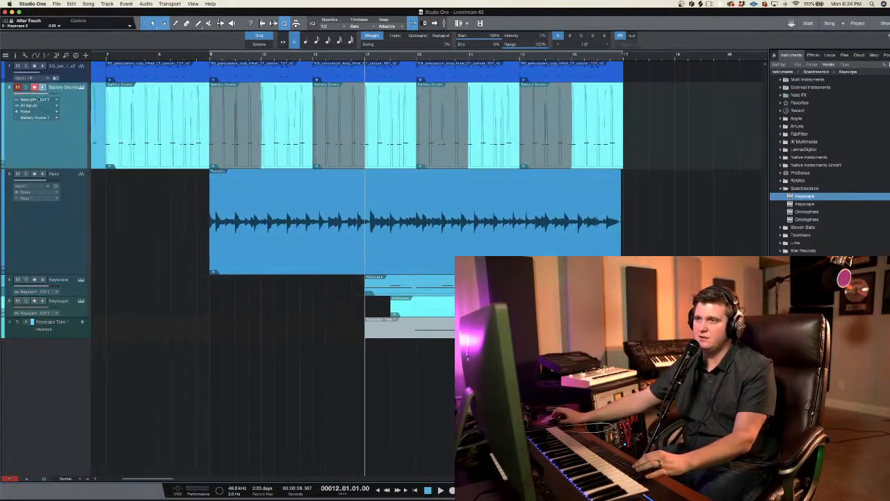
drag(628, 92, 203, 139)
key(Delete)
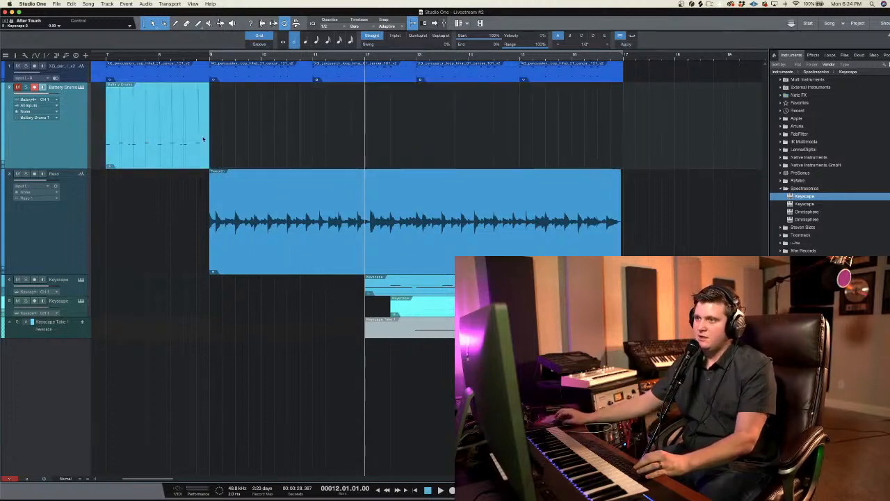
key(Delete)
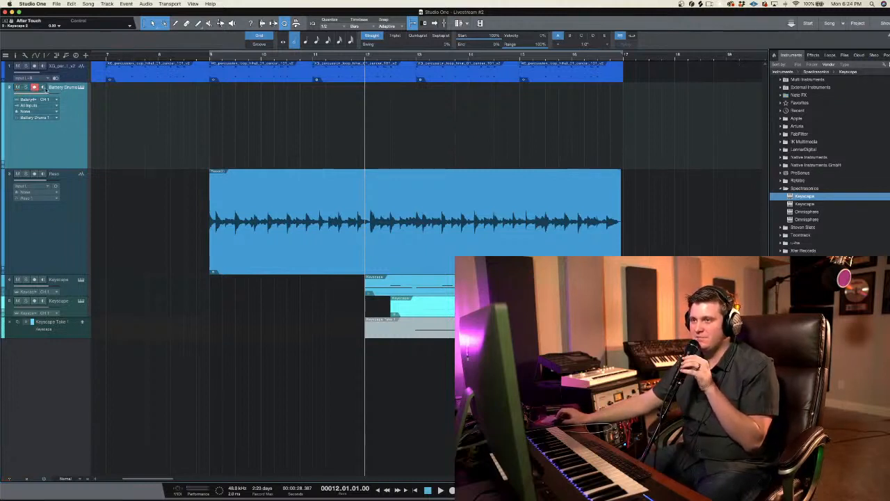
Step: Play back the arrangement without drums from bar 9 to hear the guitar, piano and bass with the loop
click(211, 60)
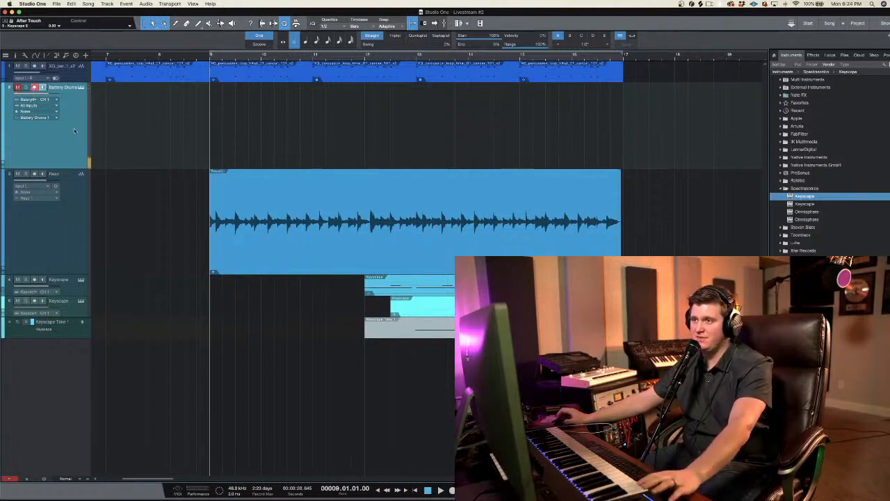
key(space)
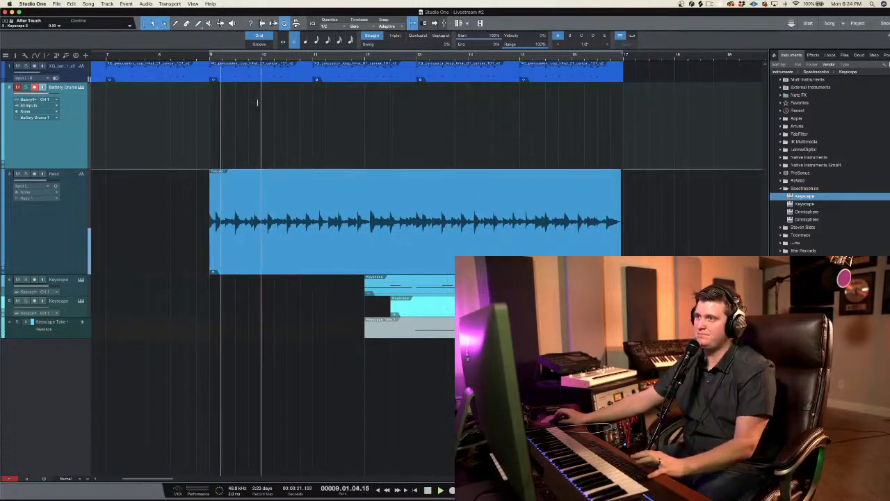
click(421, 182)
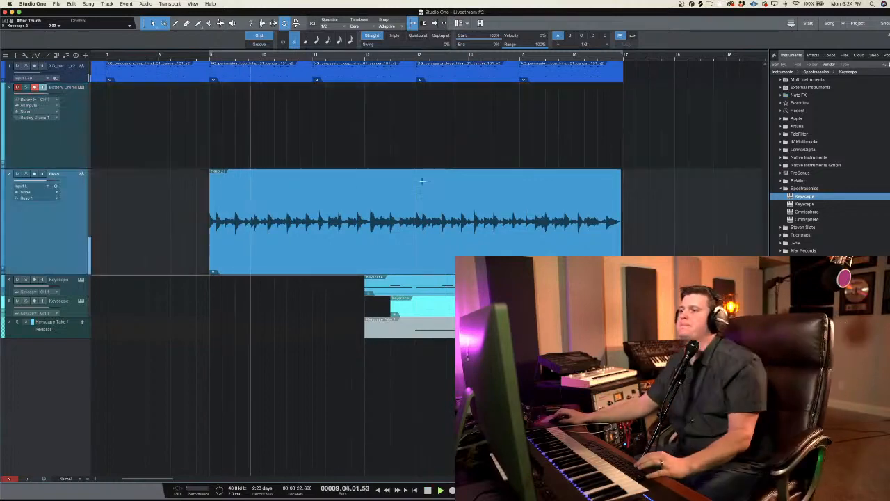
click(391, 152)
click(337, 132)
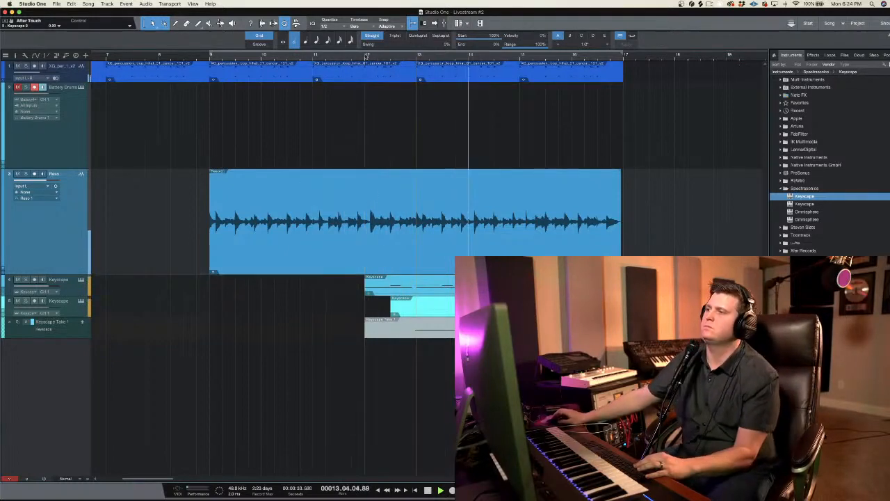
scroll(367, 57, down, 5)
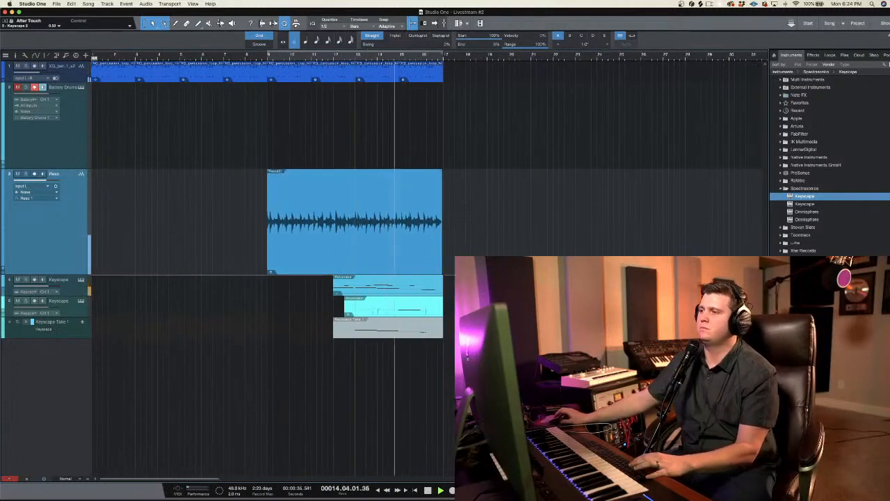
Step: Remove the Battery Drums track from the song
click(68, 123)
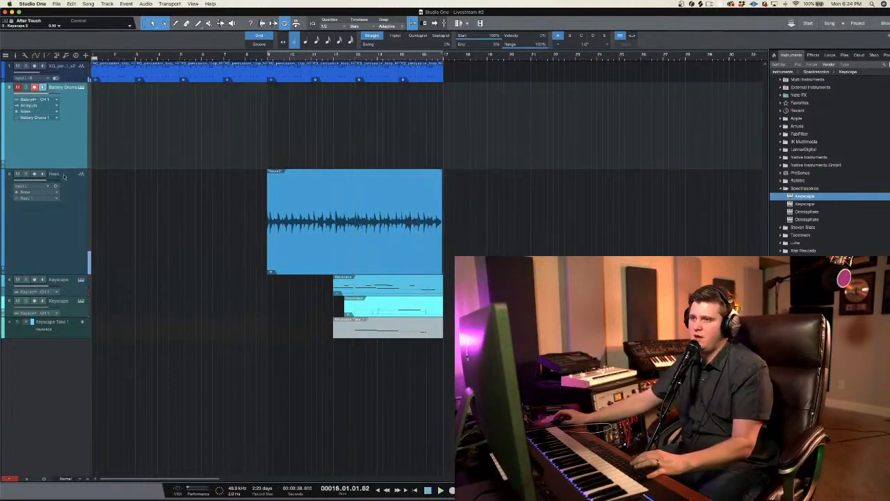
right_click(61, 135)
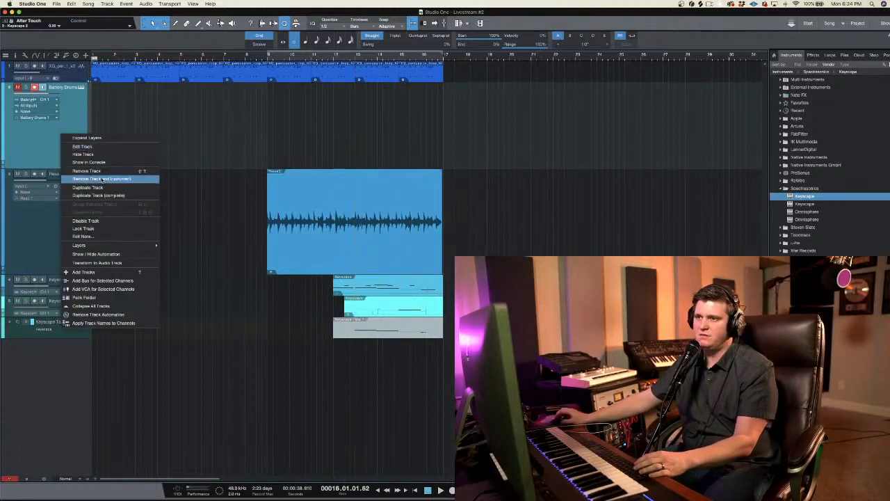
click(105, 172)
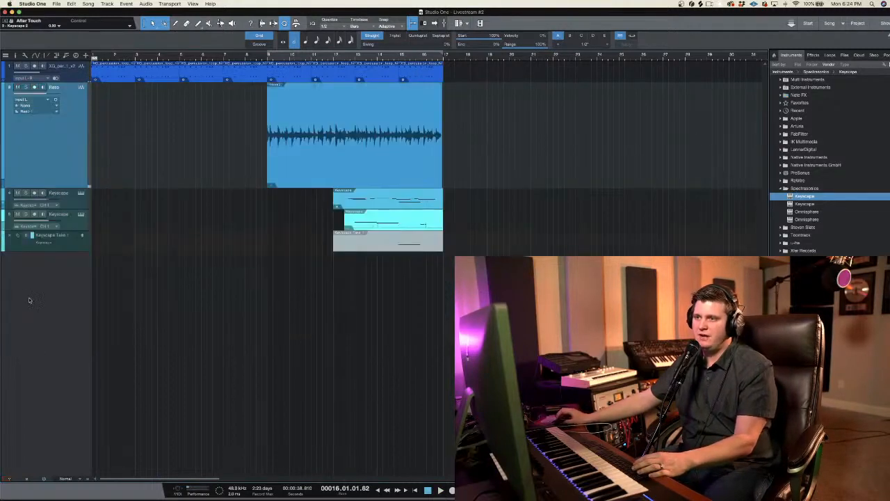
Step: Collapse the take layers of the second Keyscape track
click(59, 229)
right_click(70, 223)
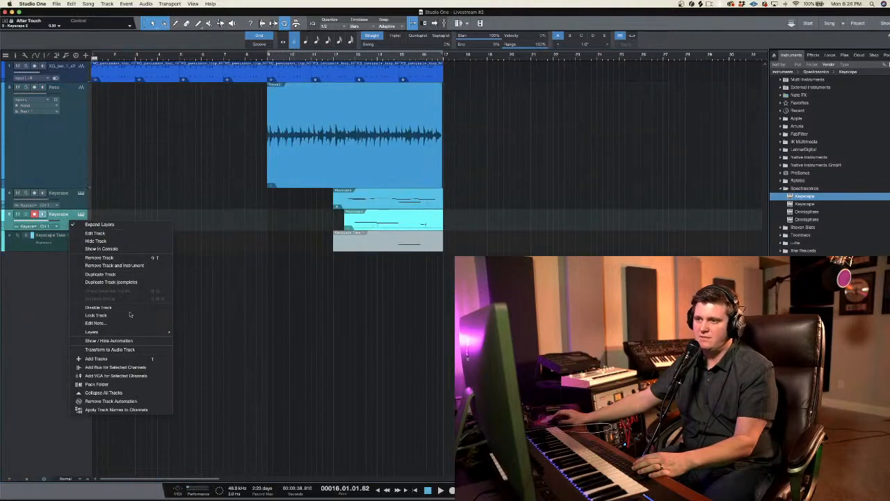
click(107, 224)
Step: Dismiss the track-adding options and collapse the Spectrasonics folder among the available instruments
right_click(63, 260)
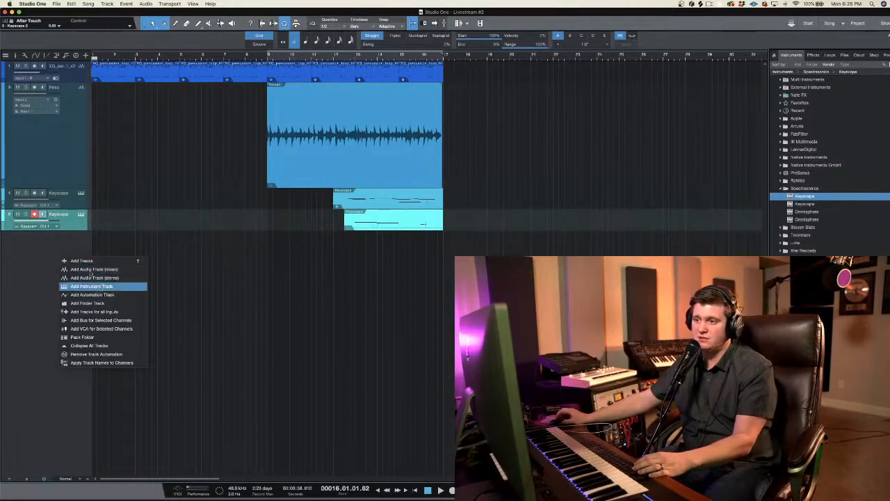
click(69, 263)
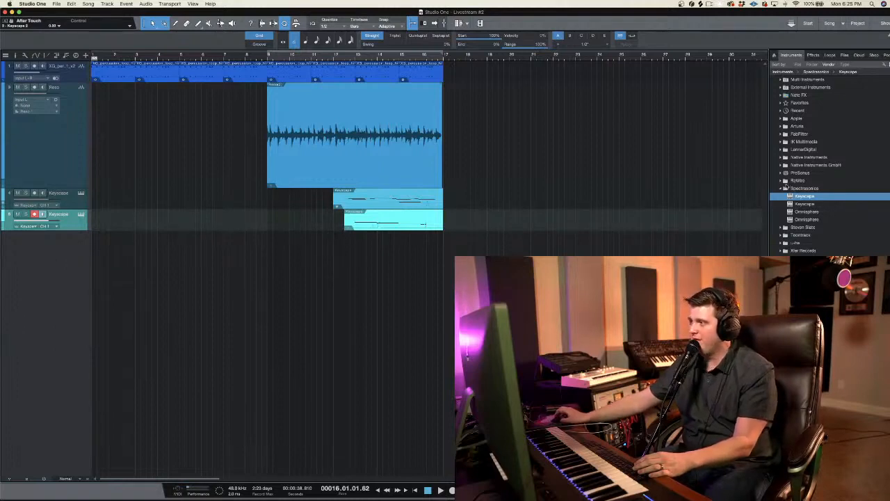
click(785, 188)
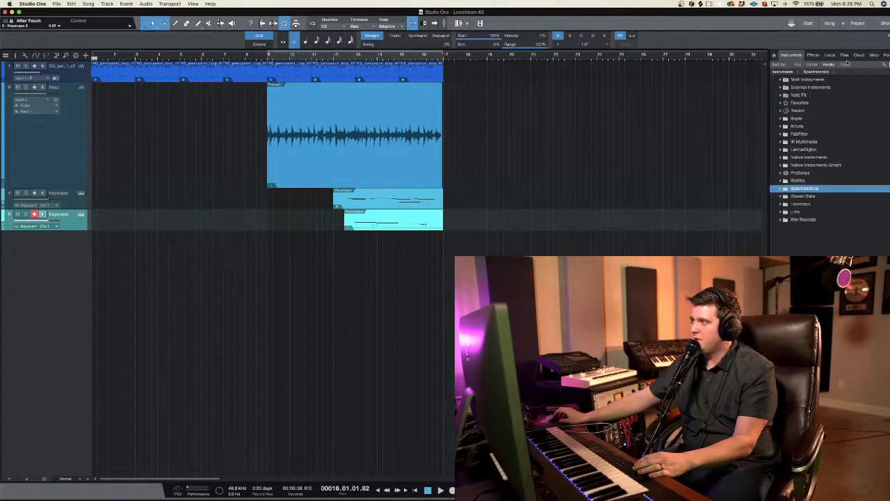
Step: Find the Impact sampler among the available instruments and add it to the song as a new instrument track
click(885, 65)
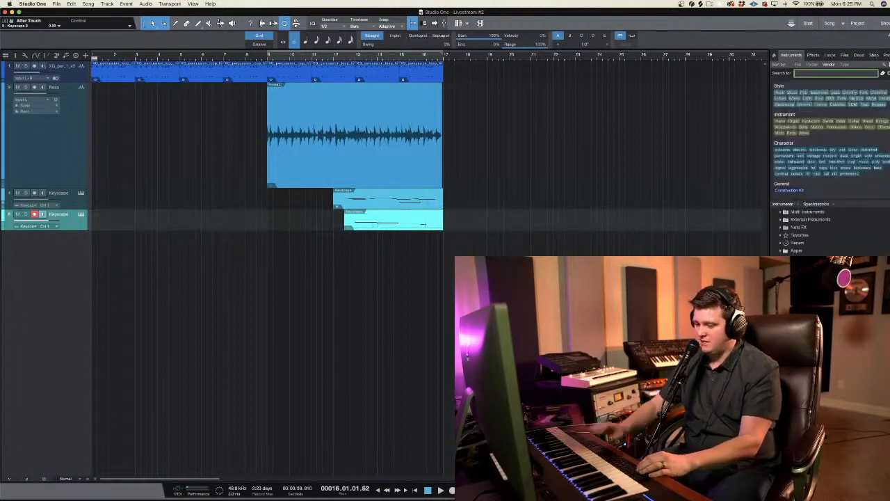
text(st)
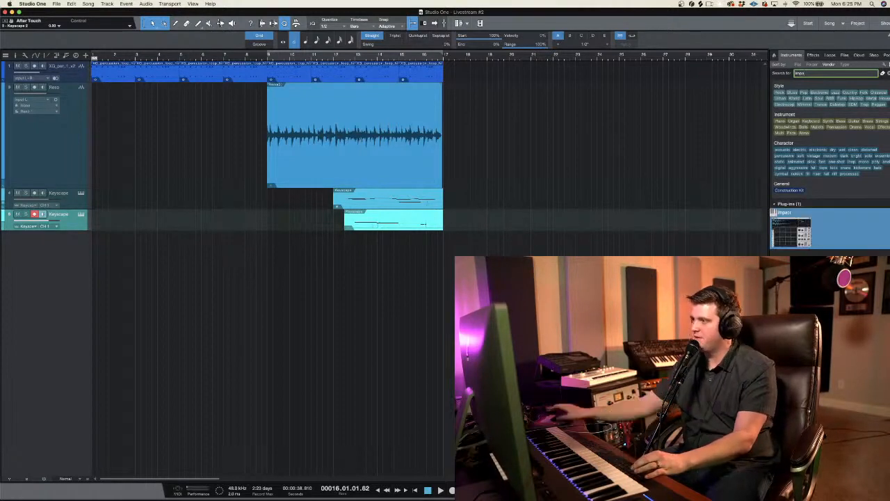
drag(786, 234, 137, 315)
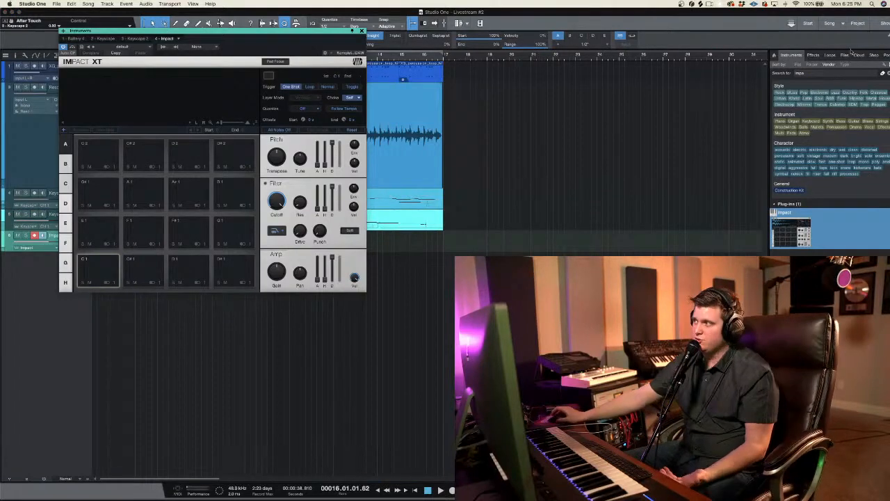
Step: Switch to Splice and search the sample library for "snare"
click(742, 4)
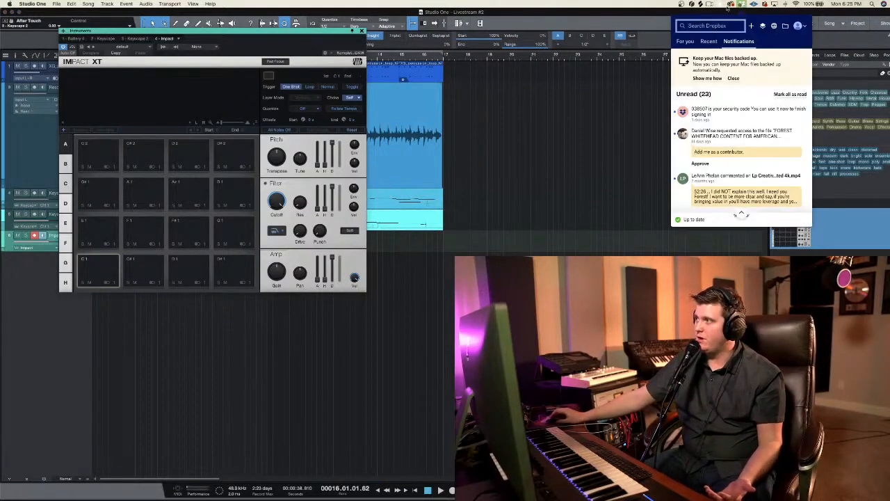
click(743, 5)
click(701, 5)
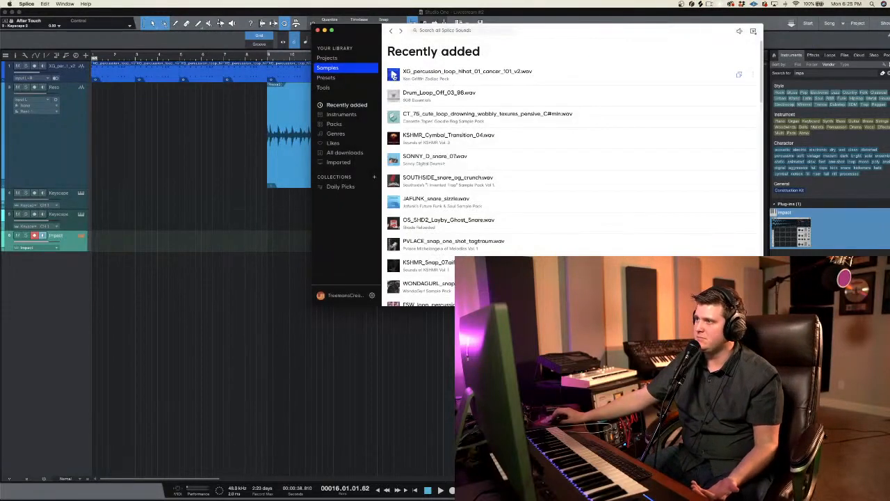
click(437, 30)
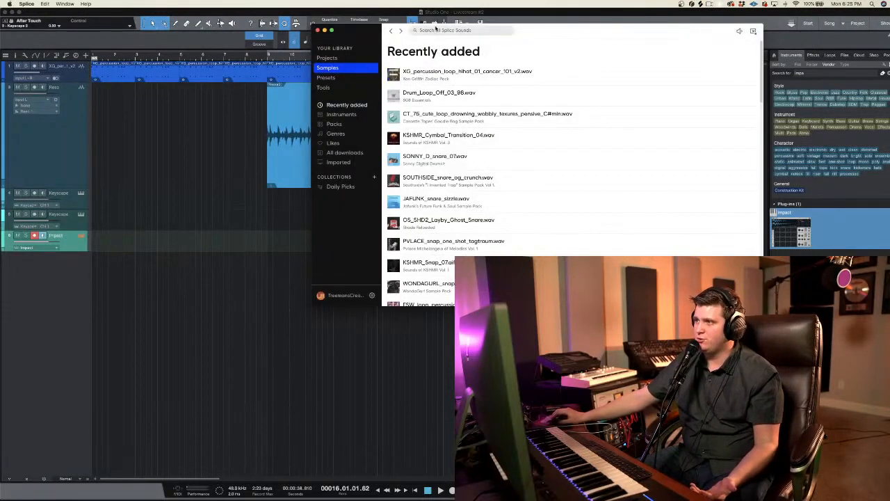
text(snare)
key(Return)
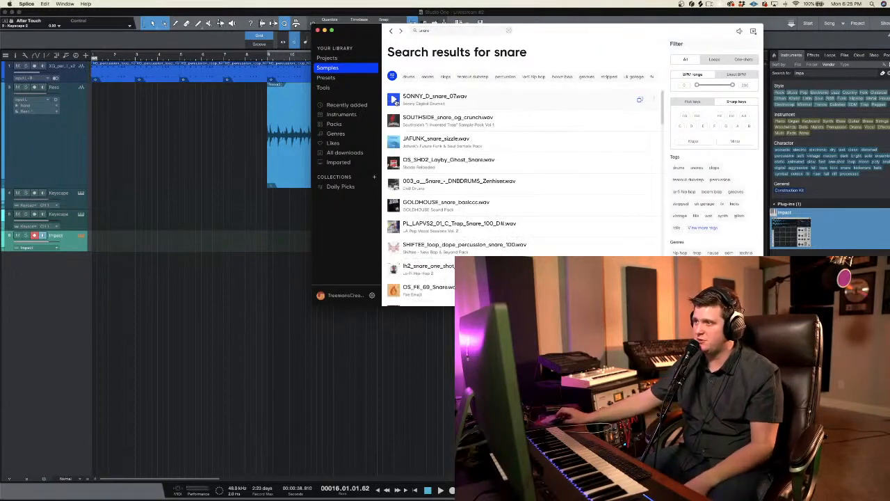
Step: Arrange the Splice, song and Impact XT windows so the sample results and the sampler's pads are both accessible
drag(558, 33, 699, 91)
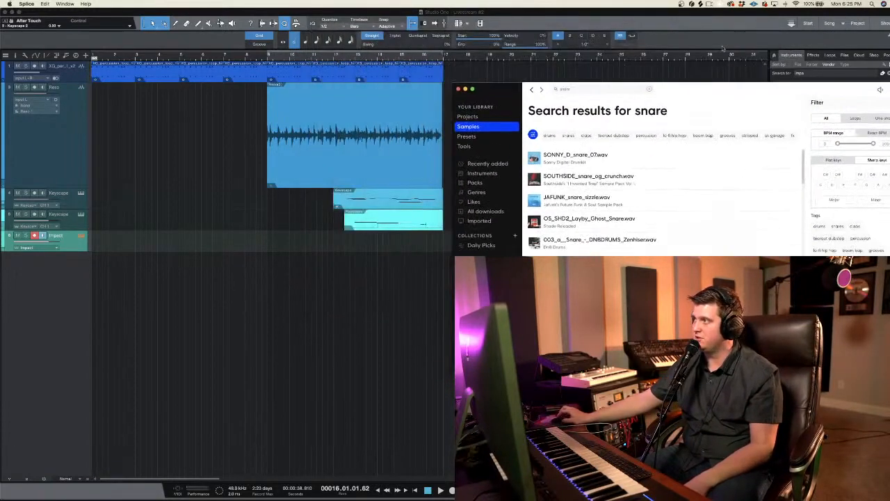
drag(793, 14, 354, 16)
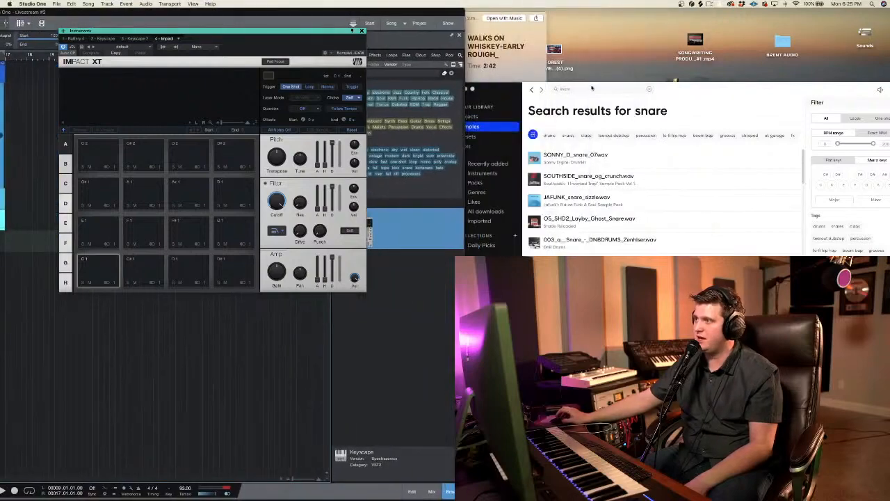
drag(549, 89, 622, 16)
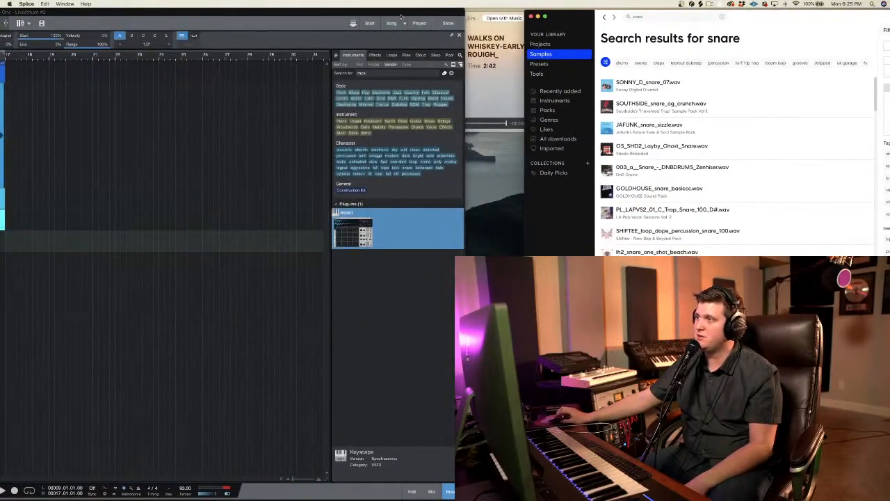
drag(401, 11, 428, 230)
click(260, 26)
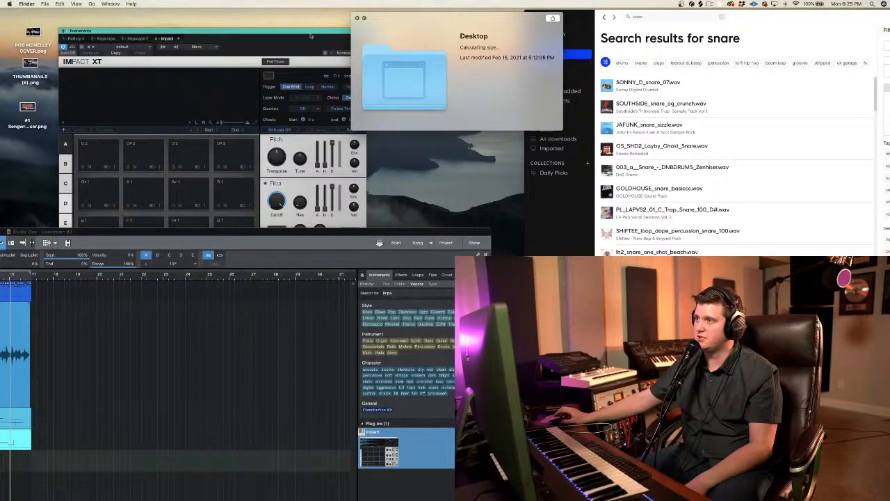
drag(309, 32, 405, 12)
Step: Load the SONNY_D_snare_07.wav sample onto Impact XT's D1 pad
click(593, 88)
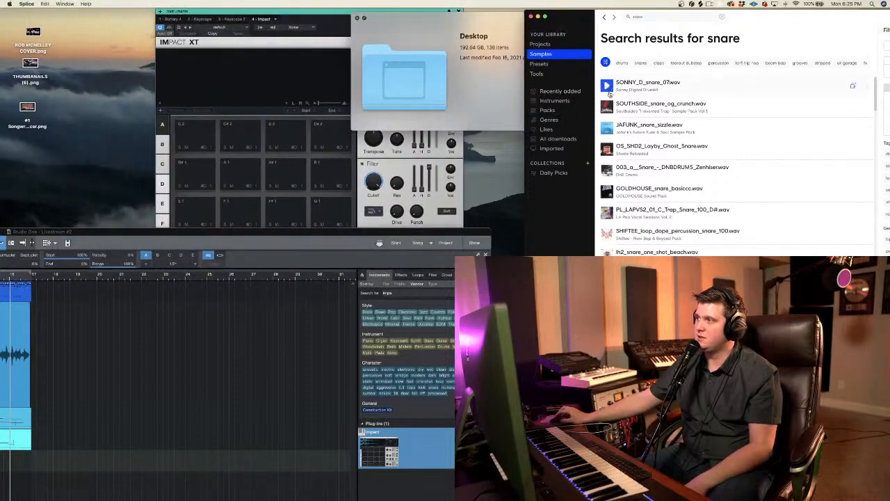
drag(628, 82, 279, 256)
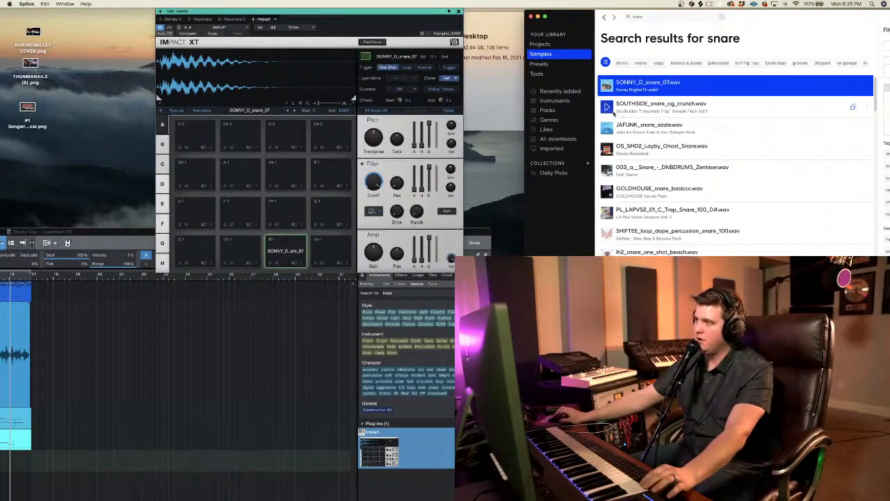
Step: Search Splice for "kick", audition the samples and load Drums_OneShots_OS_Stick.wav onto Impact XT's C1 pad
click(643, 18)
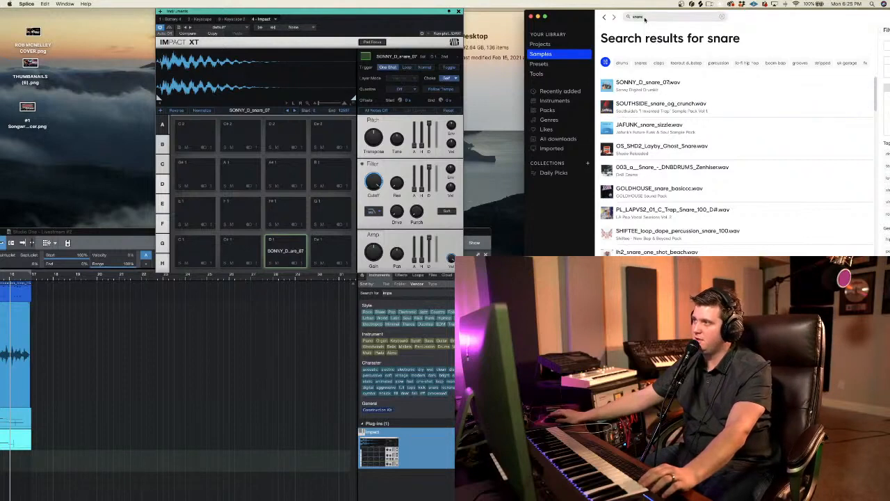
key(BackSpace)
key(BackSpace)
key(BackSpace)
key(BackSpace)
key(BackSpace)
text(kick)
key(Return)
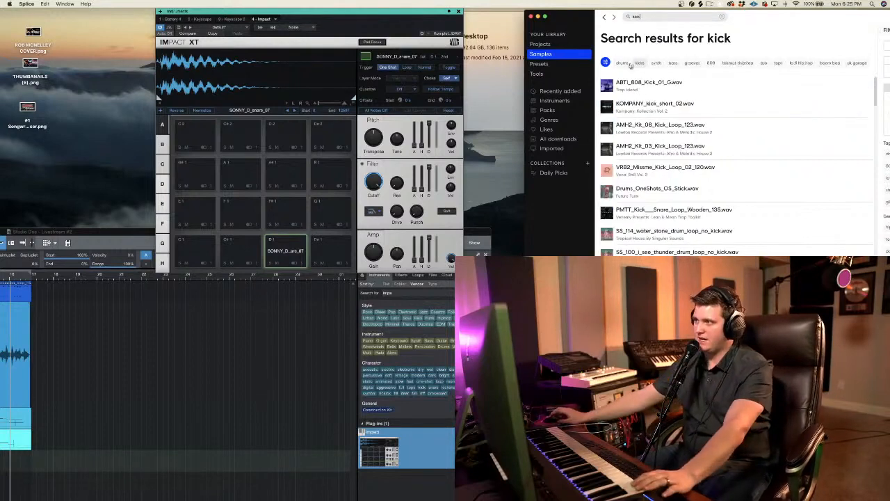
click(608, 107)
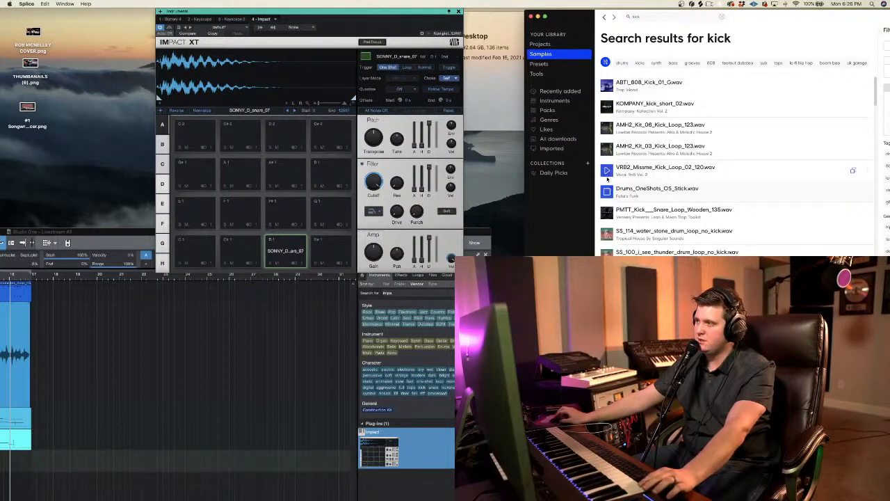
drag(634, 190, 197, 255)
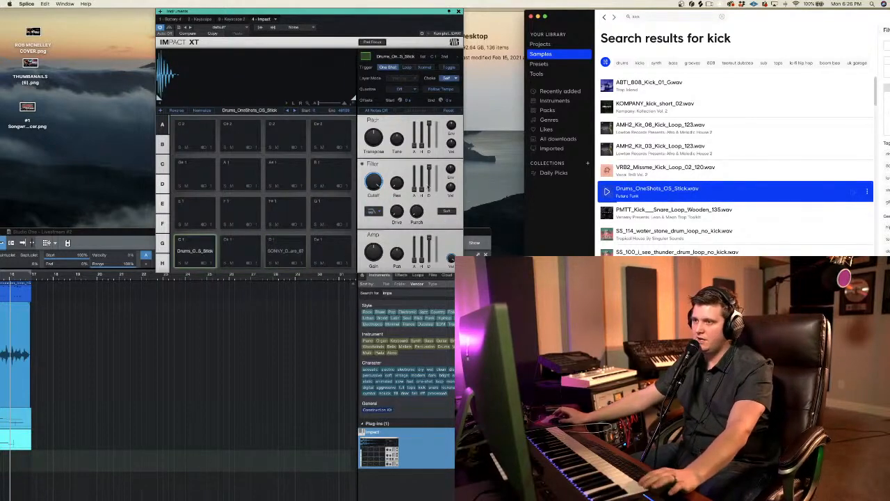
Step: Search Splice for "hat" and load LL_hihat_pirate_king.wav onto Impact XT's F#1 pad
click(666, 16)
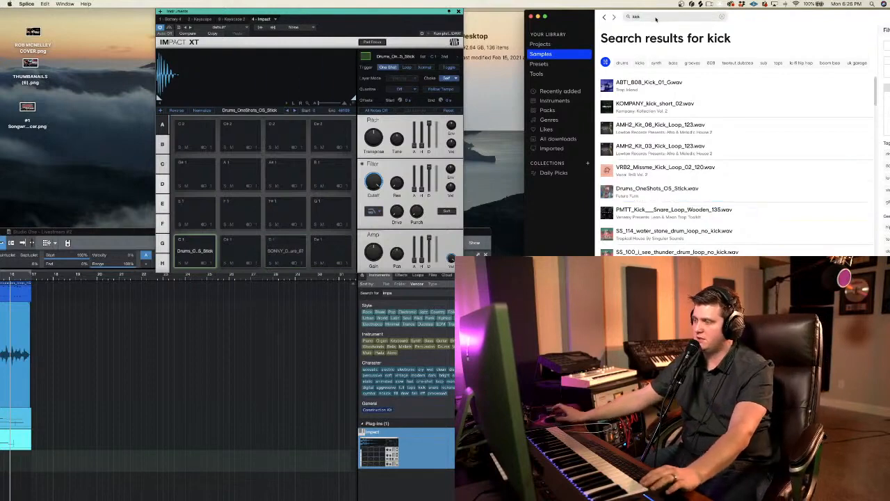
text(hat)
key(Return)
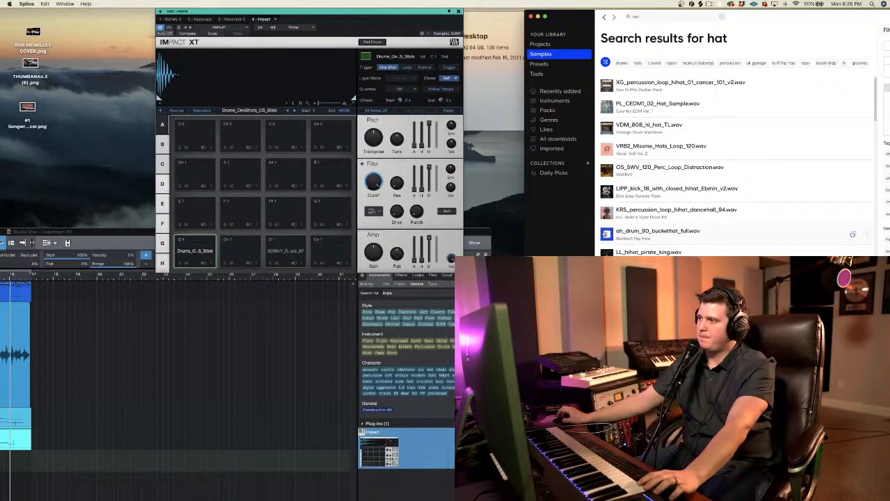
scroll(613, 245, down, 1)
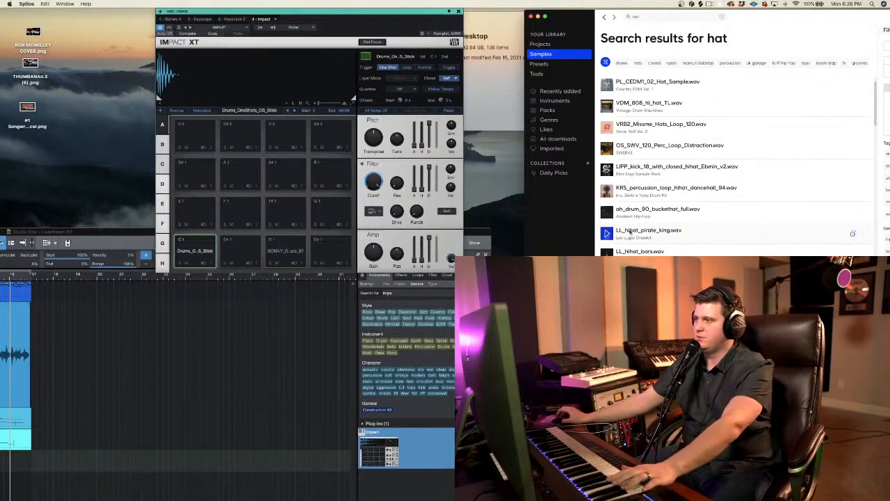
drag(631, 233, 284, 223)
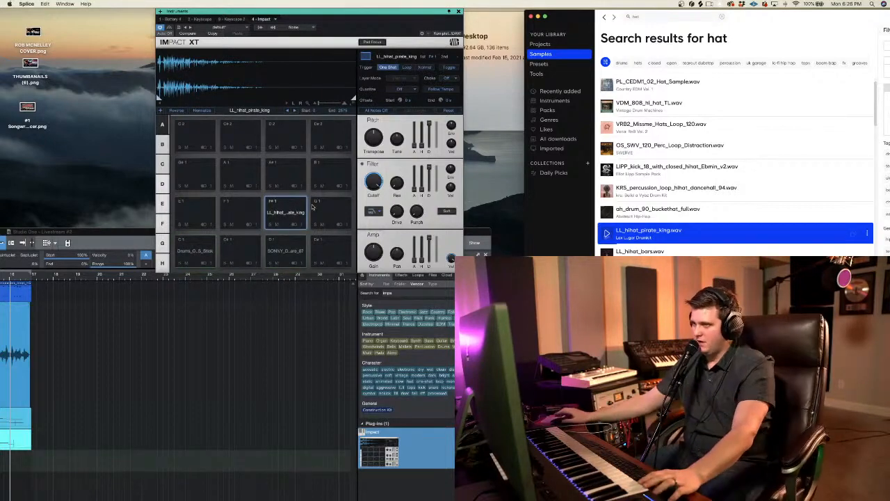
Step: Audition LL_hihat_bars.wav and load it onto the F#1 pad in place of the current hi-hat
scroll(737, 206, down, 3)
click(607, 206)
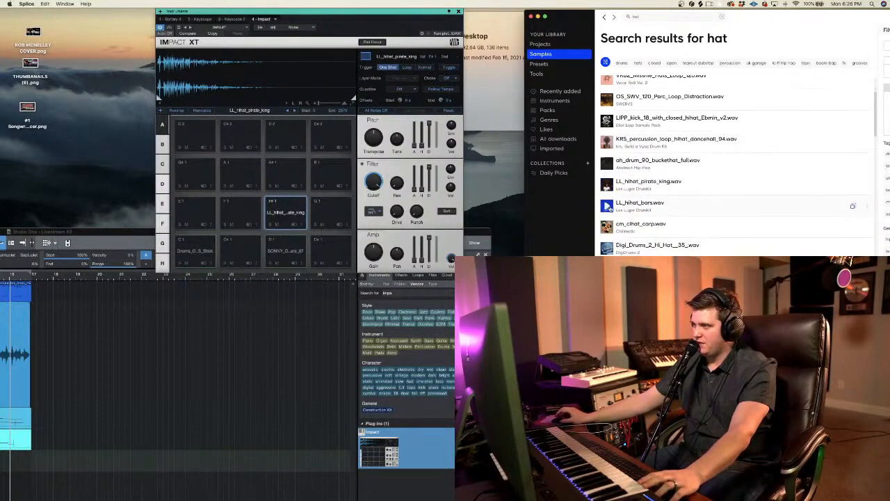
drag(630, 205, 287, 217)
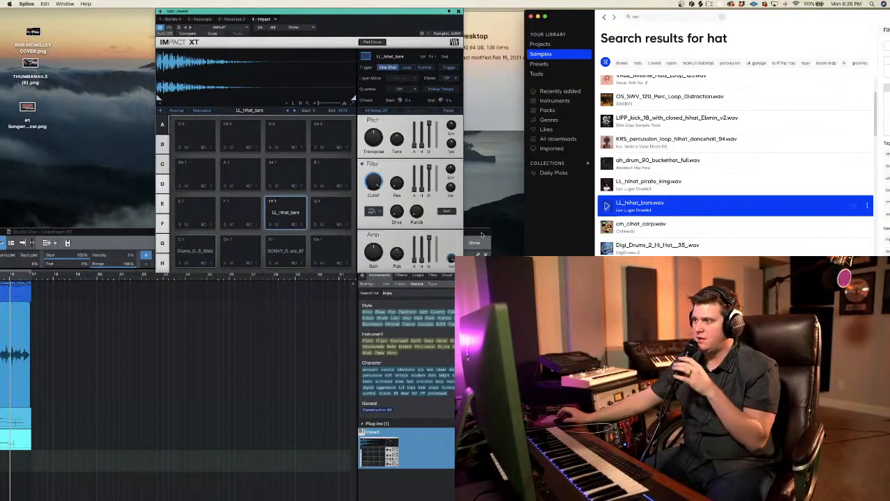
Step: Move the song window back into full view and close the Impact XT window
drag(483, 235, 888, 3)
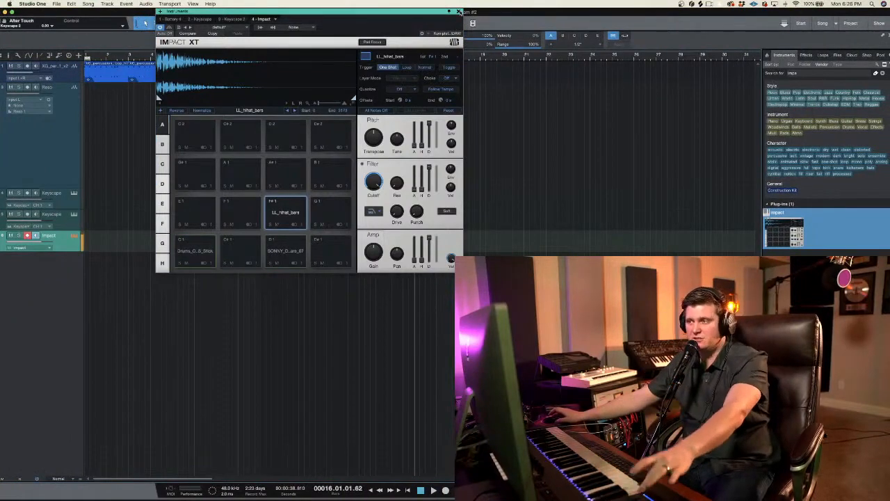
click(459, 12)
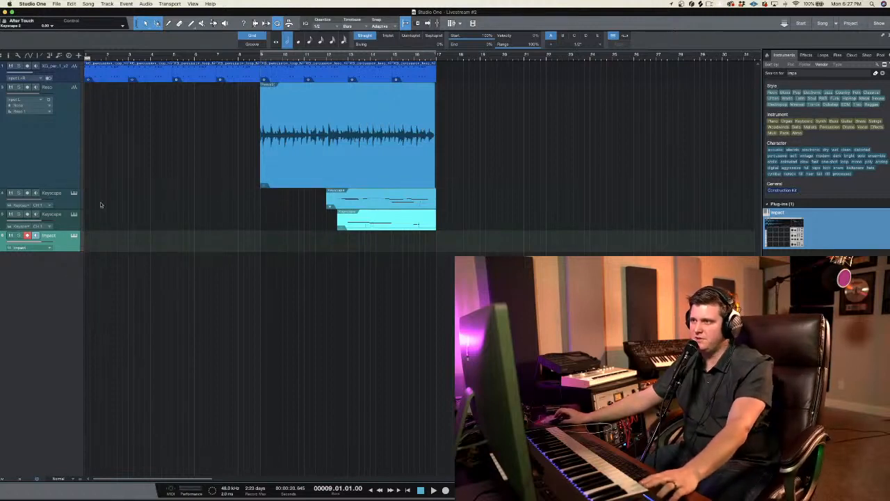
Step: Play the song from bar 9 to try the new Impact drum sounds against the loop and guitar
key(space)
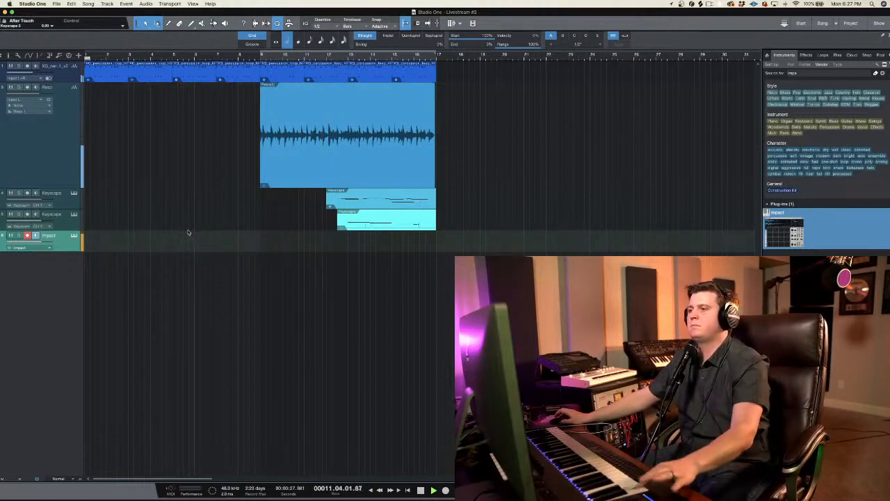
key(space)
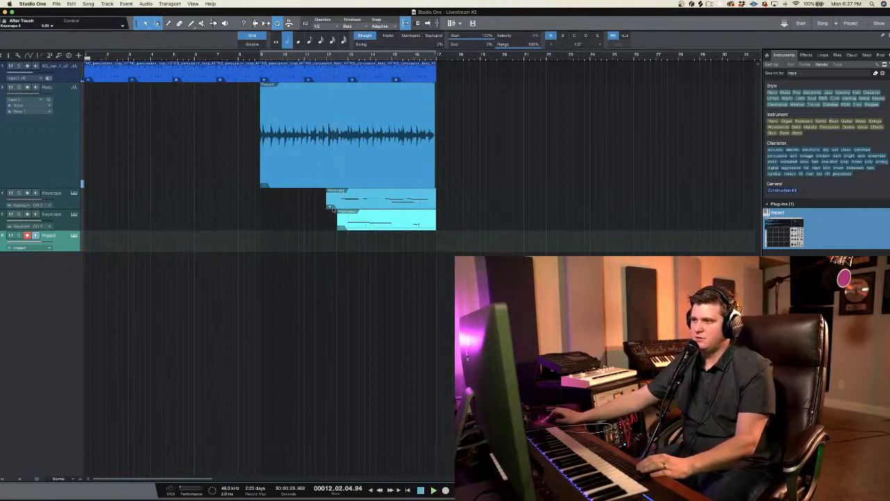
Step: Move the first Keyscape track's clip to start at bar 9 and delete the clip on the second Keyscape track
click(332, 208)
click(333, 205)
drag(327, 204, 263, 206)
click(356, 225)
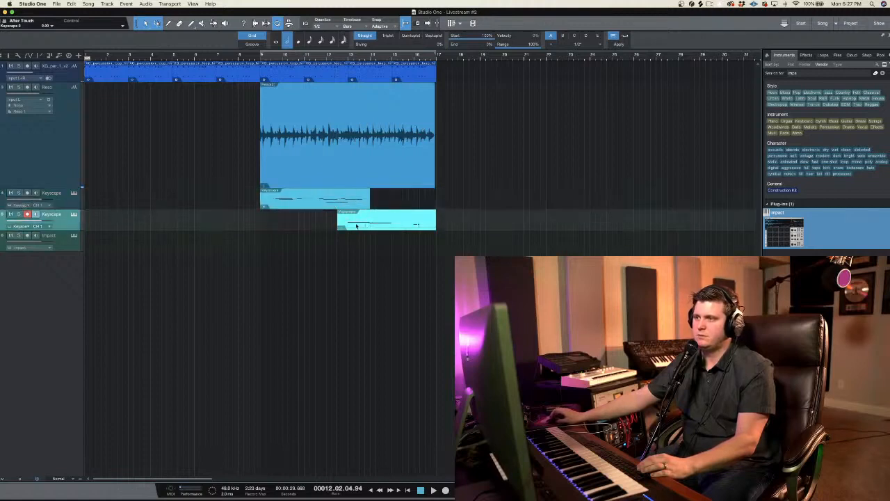
key(Delete)
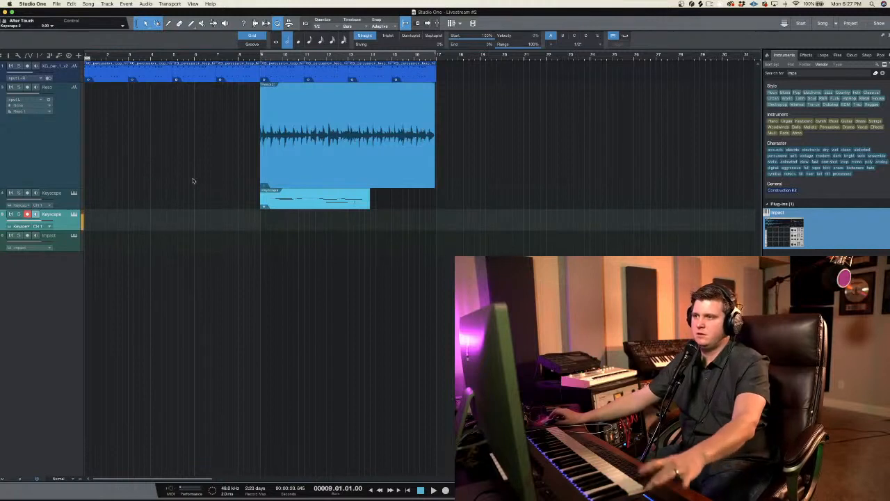
Step: Record a drum part on the Impact track, starting from bar 8 and stopping at the end of bar 16
click(31, 240)
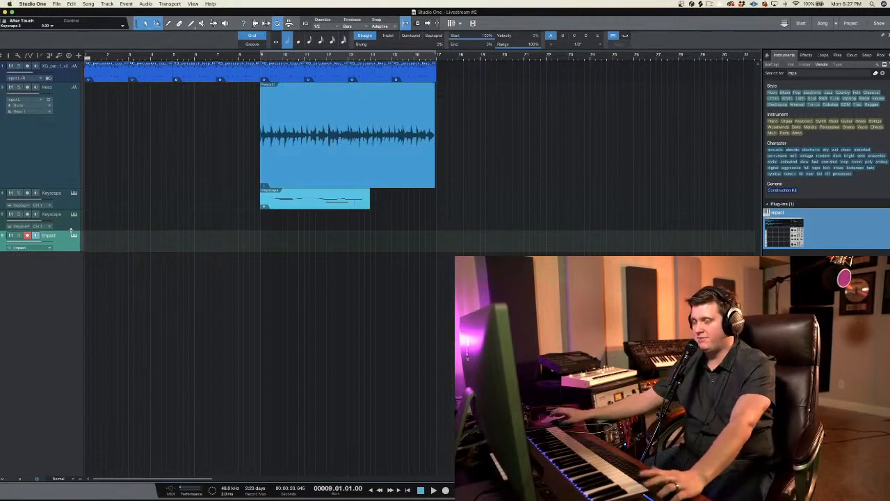
click(245, 58)
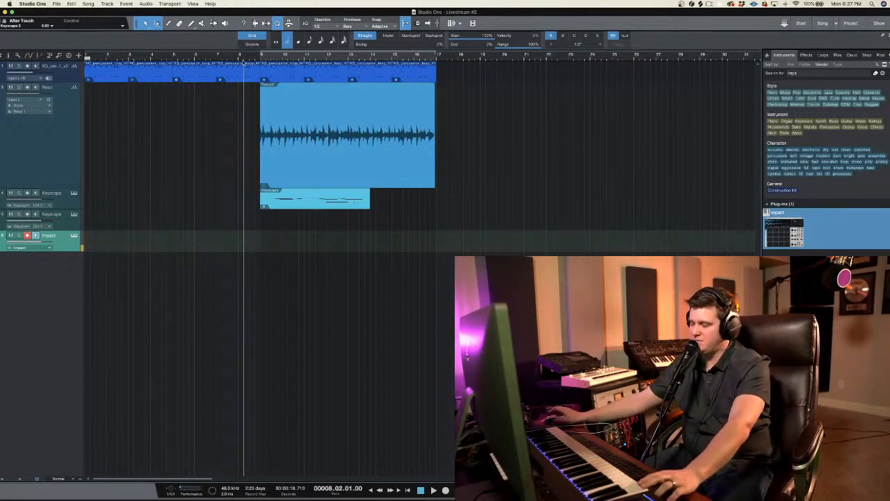
key(KP_Subtract)
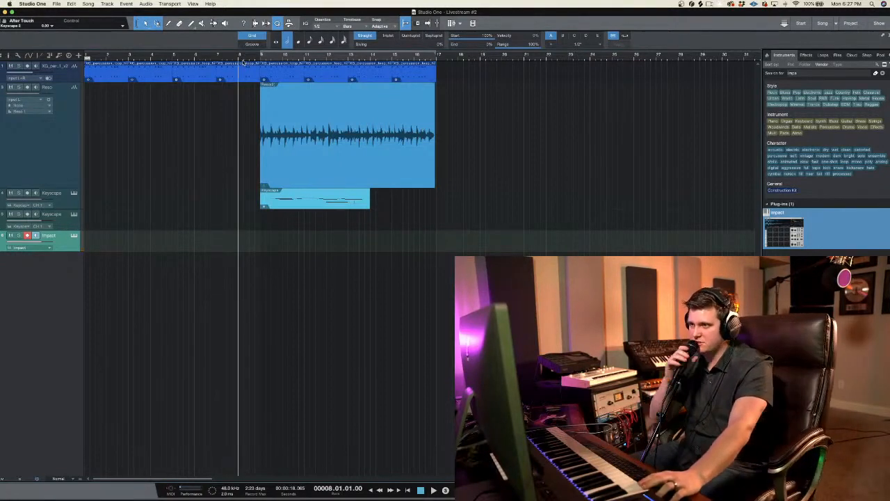
key(KP_Multiply)
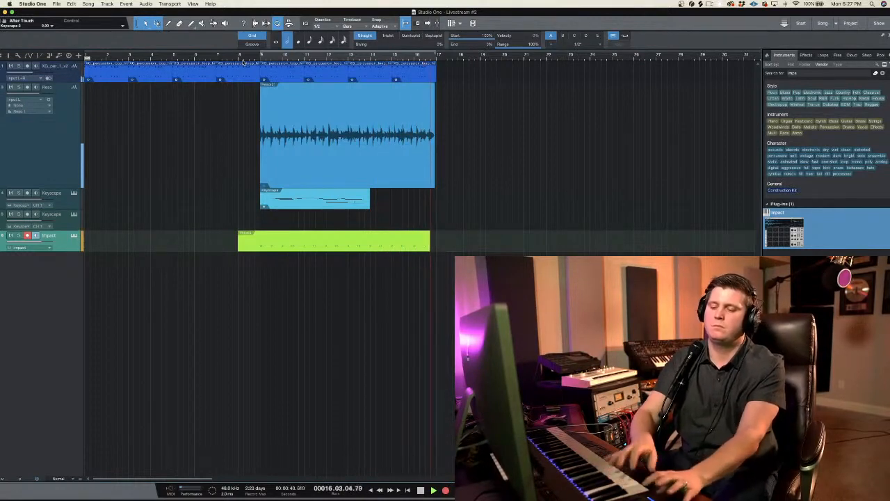
key(space)
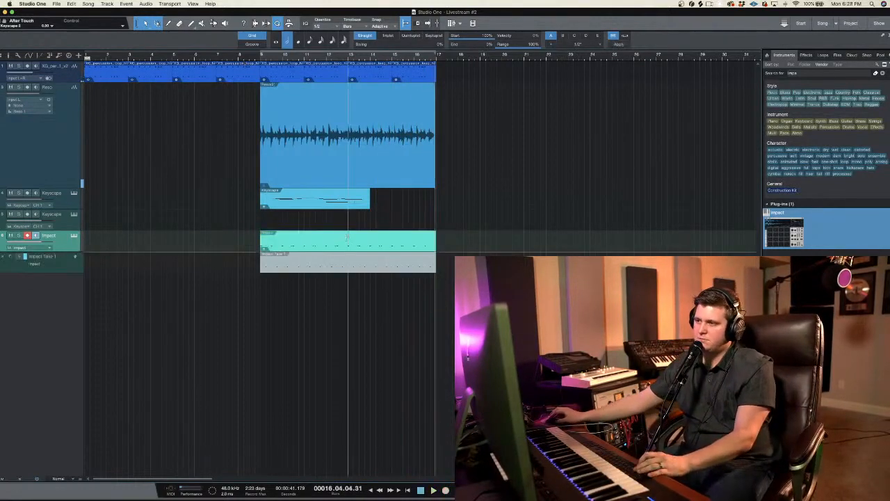
Step: Undo the last edit on the recorded Impact clip and place the playback position at bar 14, beat 2
double_click(349, 235)
key(super+z)
click(376, 236)
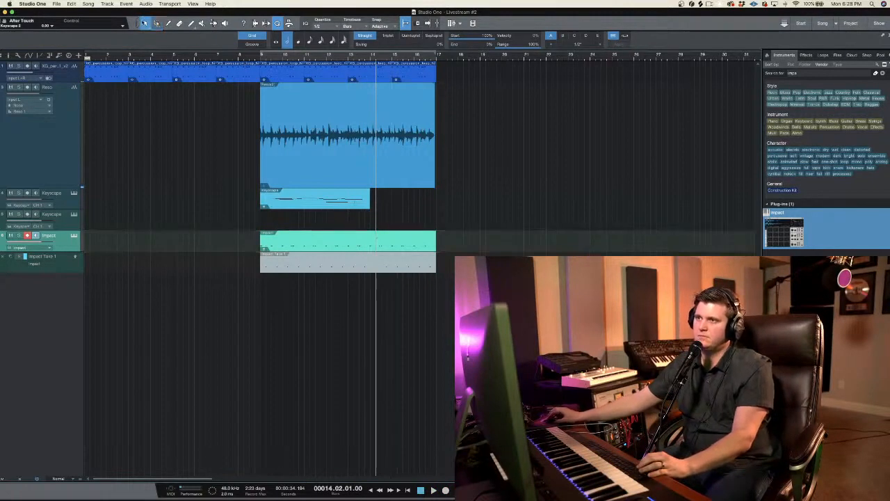
Step: Open the recorded Impact clip in the note editor and quantize its drum notes
click(147, 24)
click(348, 235)
double_click(348, 235)
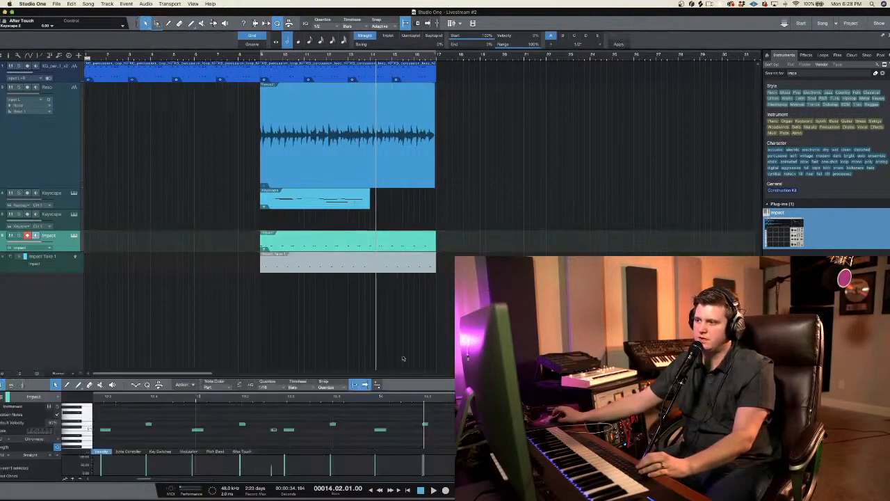
click(425, 424)
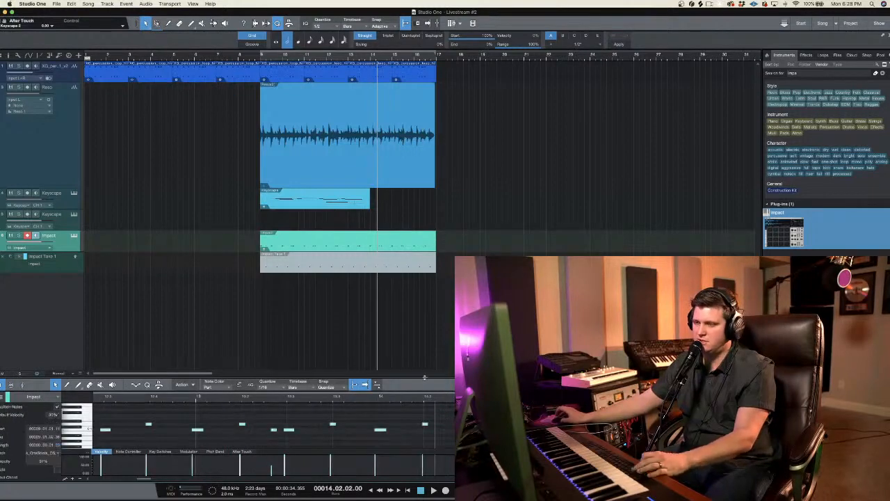
click(620, 44)
Step: Play the quantized beat from bar 9 and delete the extra lower note at beat 2 of bar 9
click(268, 57)
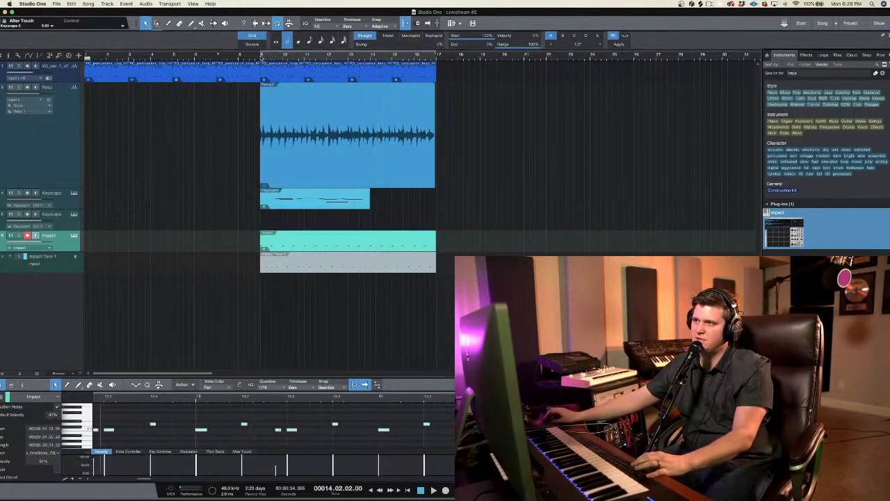
key(space)
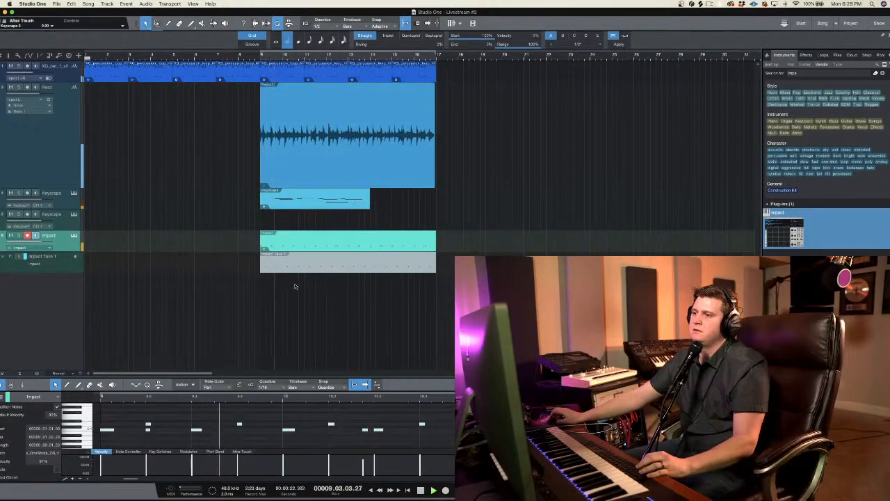
click(178, 420)
double_click(148, 430)
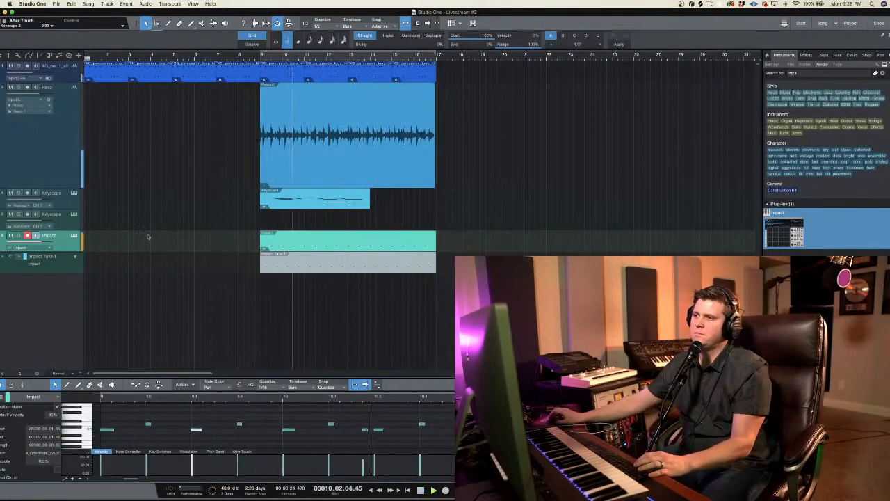
Step: Select the second Keyscape track for recording and collapse the take layers on the Impact track
click(27, 236)
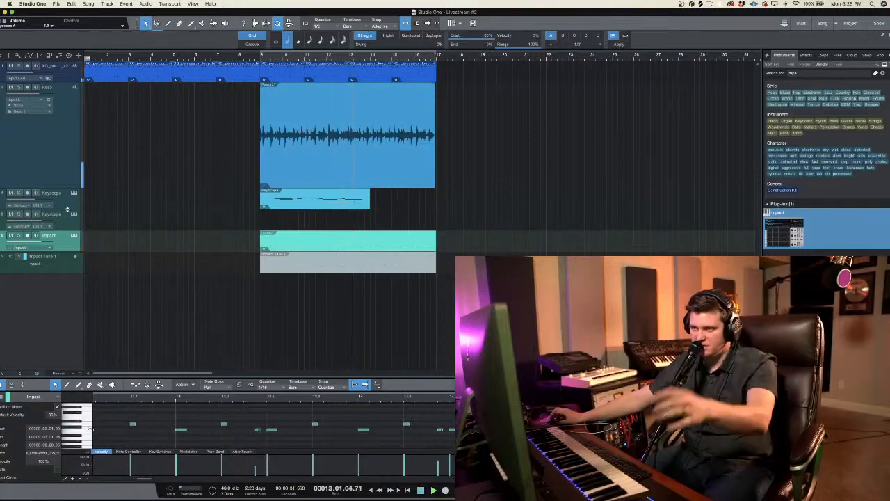
click(33, 219)
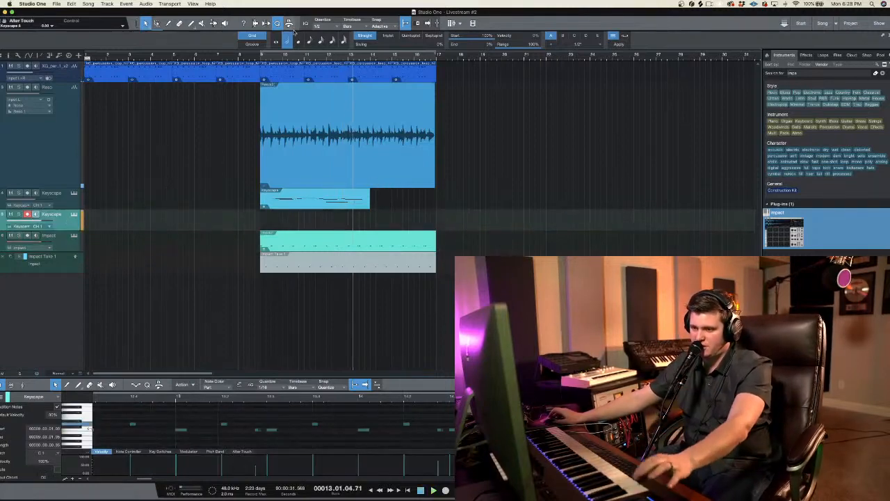
click(311, 57)
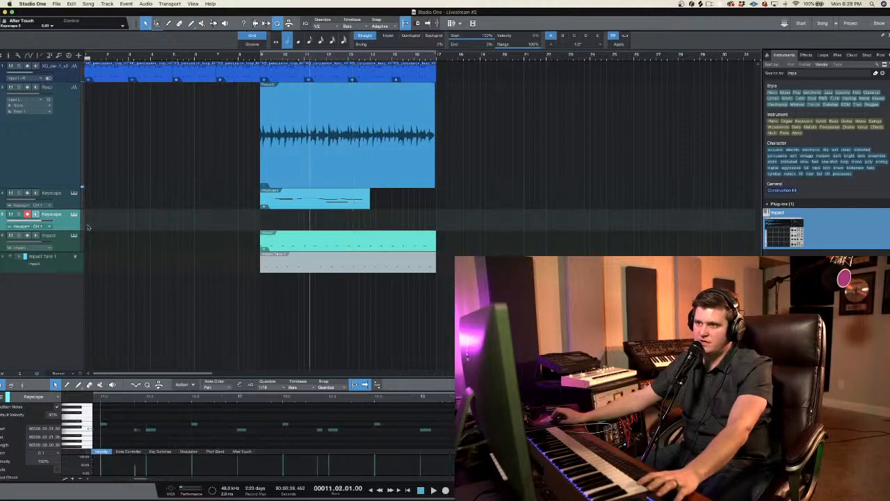
right_click(58, 240)
click(61, 242)
right_click(60, 240)
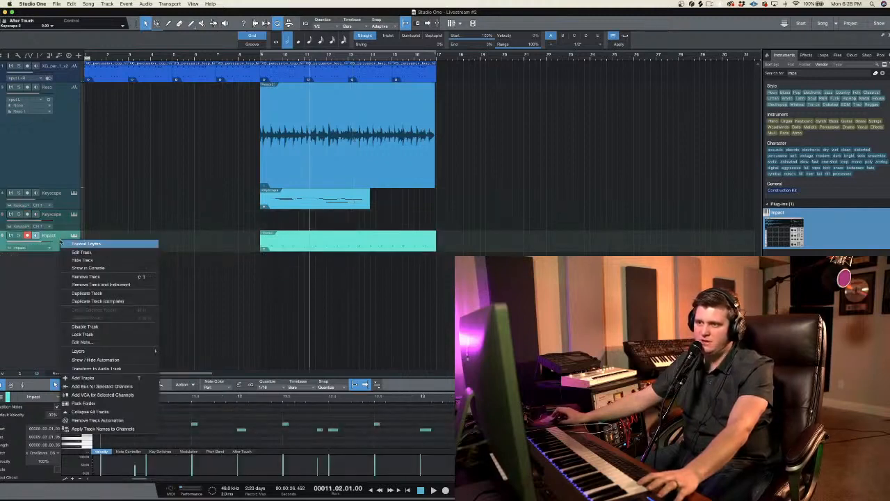
Step: Move the second Keyscape track below the Impact track and increase its height
click(52, 231)
drag(52, 221, 68, 287)
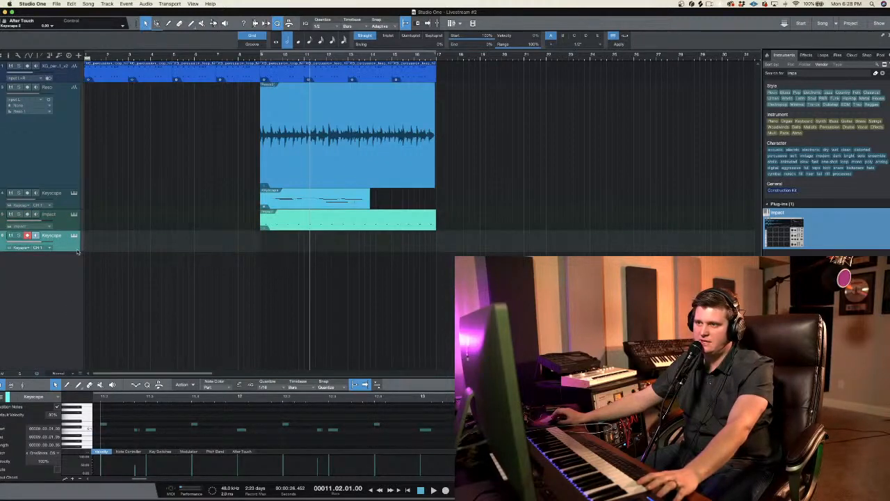
drag(77, 251, 84, 304)
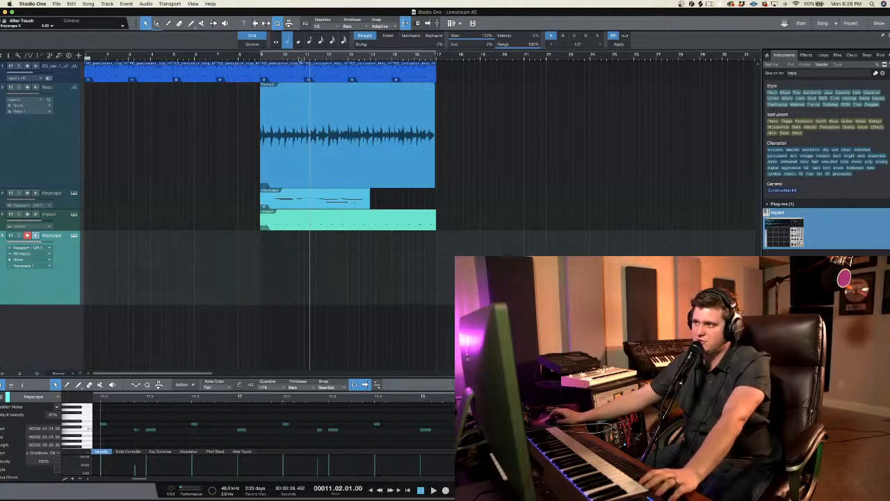
Step: Record a trial bass take on the lower Keyscape track from bar 10, beat 4, and delete the resulting clip
click(300, 59)
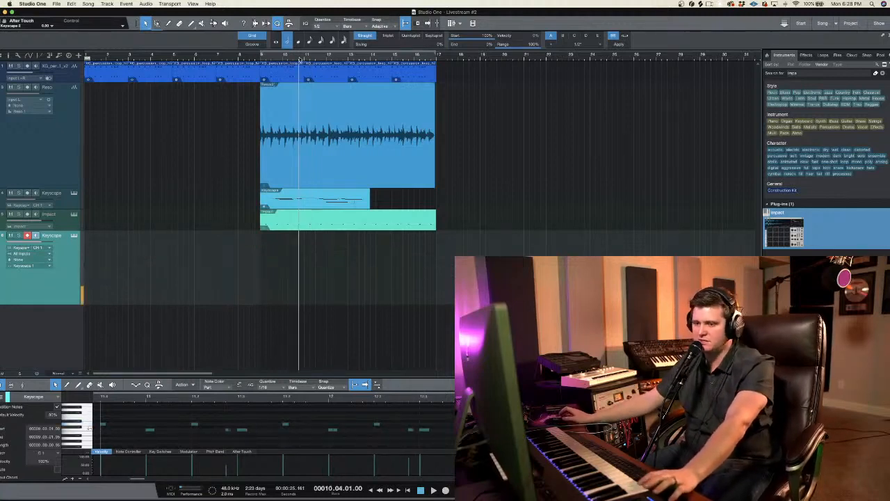
key(KP_Multiply)
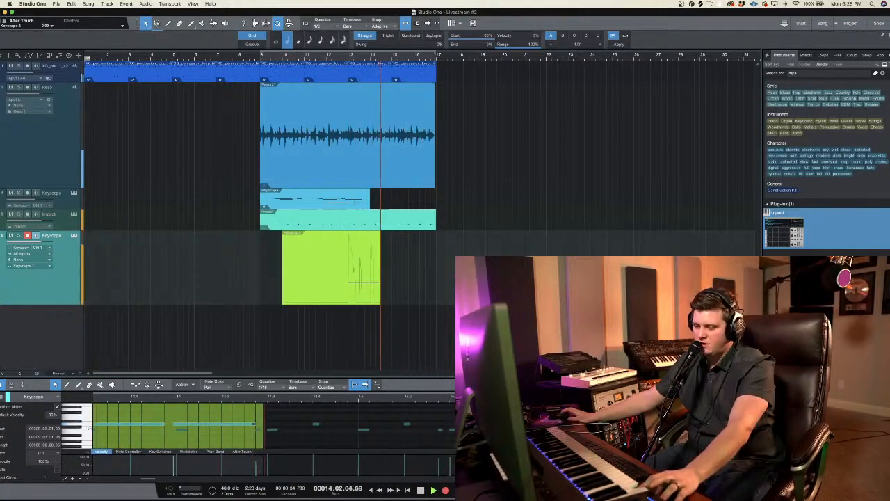
key(space)
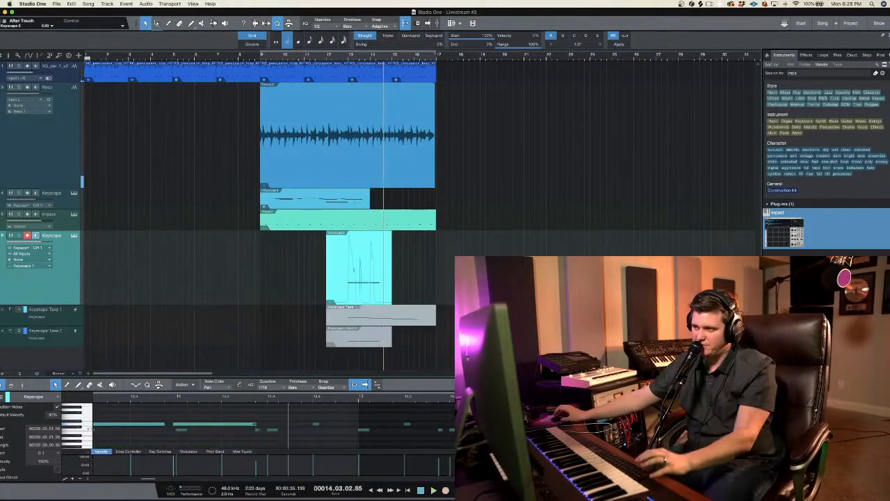
drag(420, 249, 304, 271)
key(Delete)
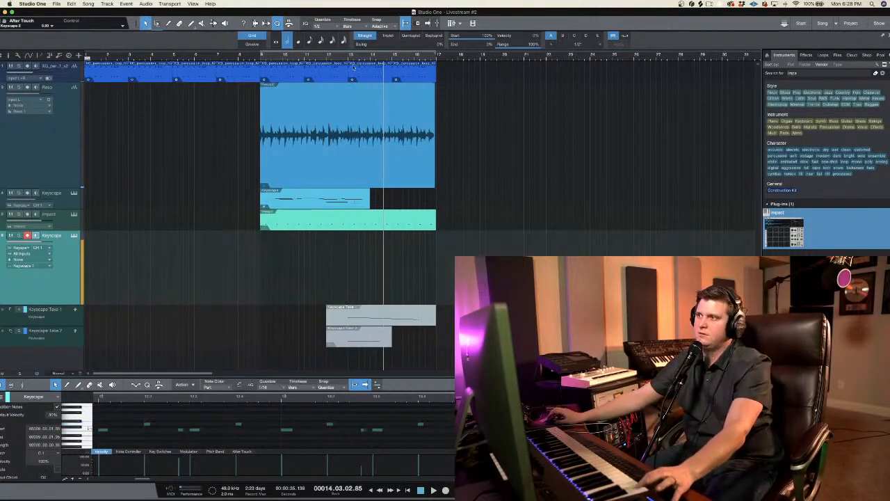
Step: Audition the Smooth and Solid Rhodes Piano Bass patches and load Rhodes Piano Bass - Thump on the lower Keyscape track
click(349, 59)
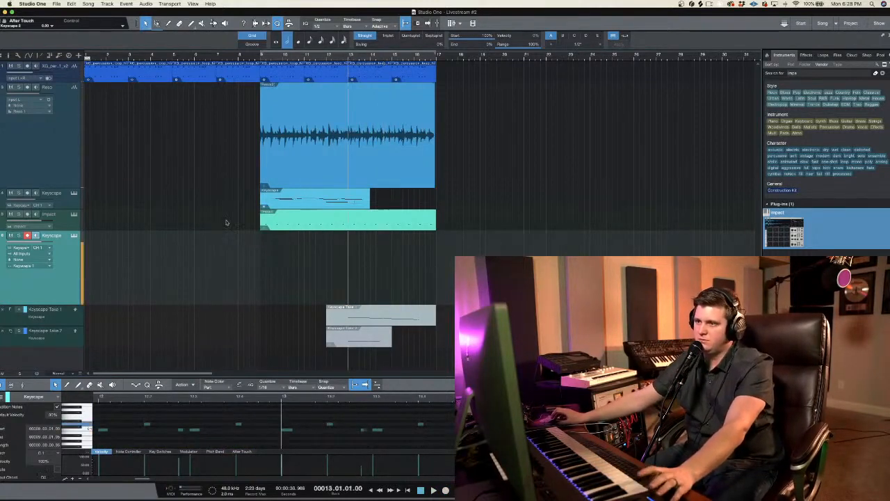
click(73, 236)
click(122, 194)
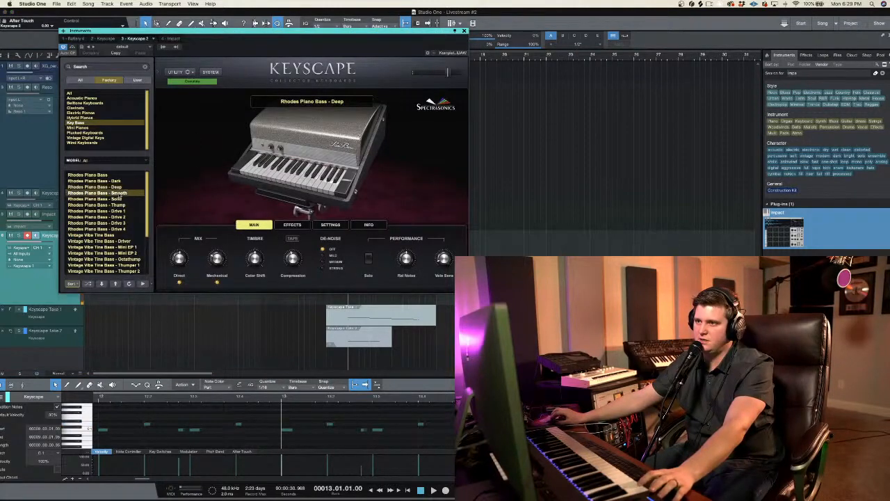
click(124, 199)
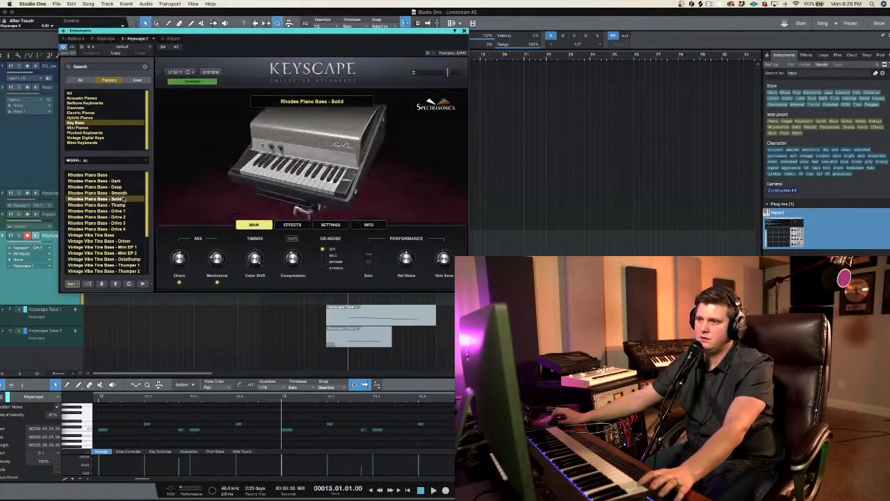
click(124, 205)
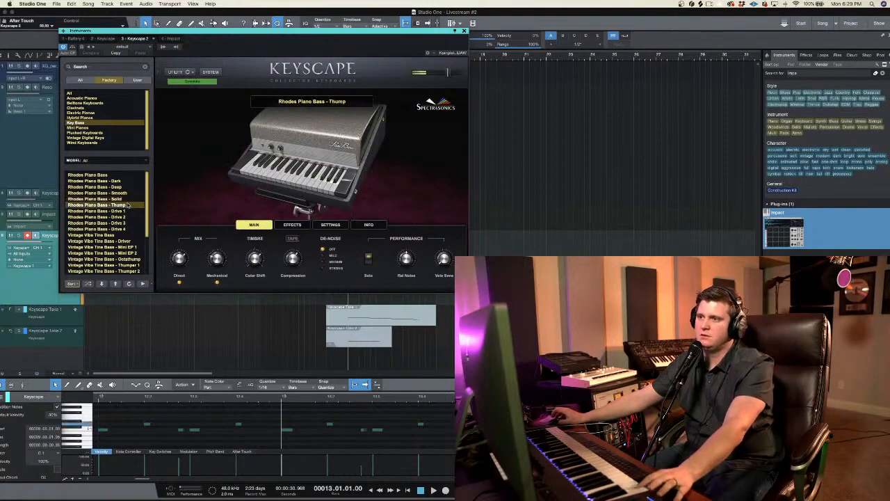
click(464, 31)
Step: Record a bass part on the lower Keyscape track from bar 12 to the end of bar 16 and play it back
click(335, 60)
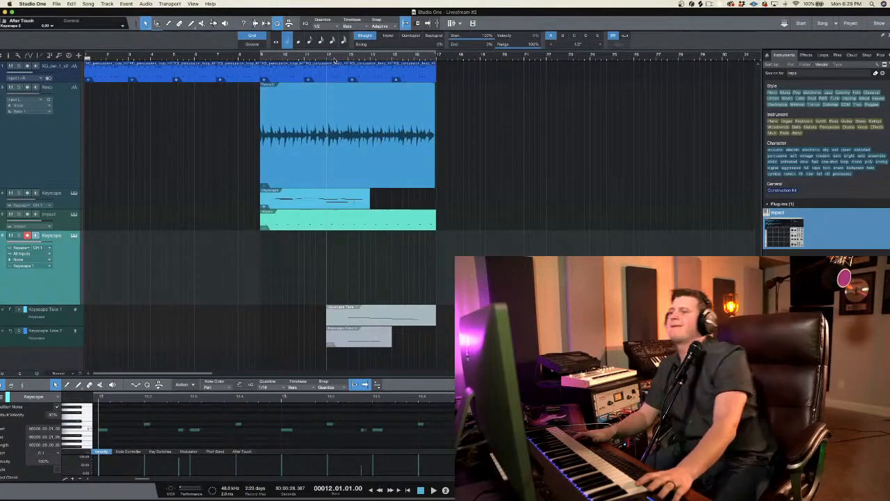
key(KP_Multiply)
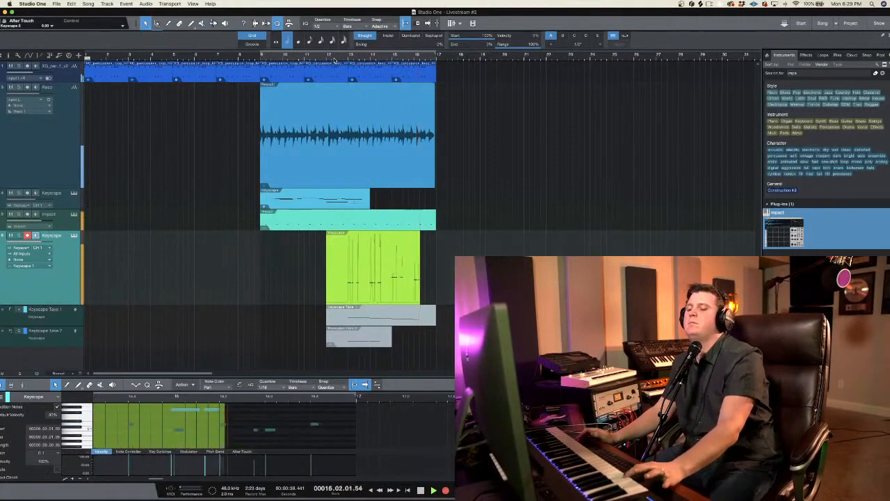
key(space)
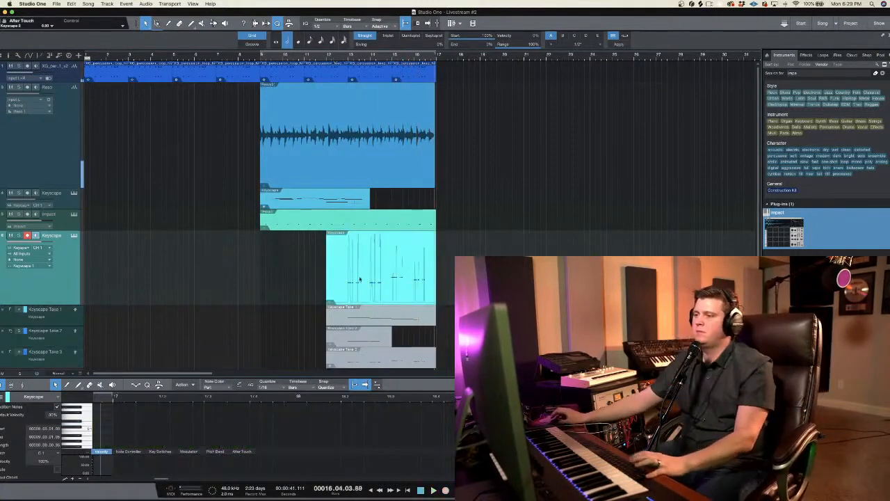
key(space)
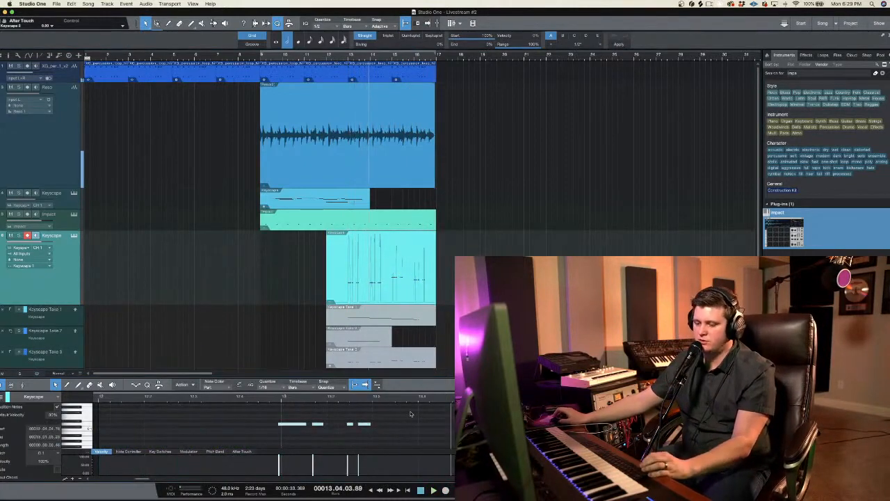
Step: Try to quantize the recorded bass notes to 1/2 in an enlarged note editor and listen to the result
drag(404, 370, 430, 292)
click(408, 372)
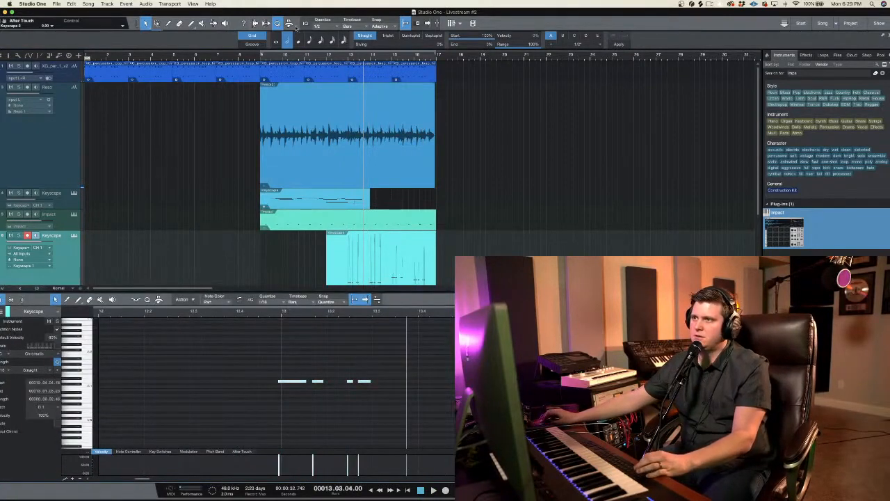
click(278, 23)
click(278, 23)
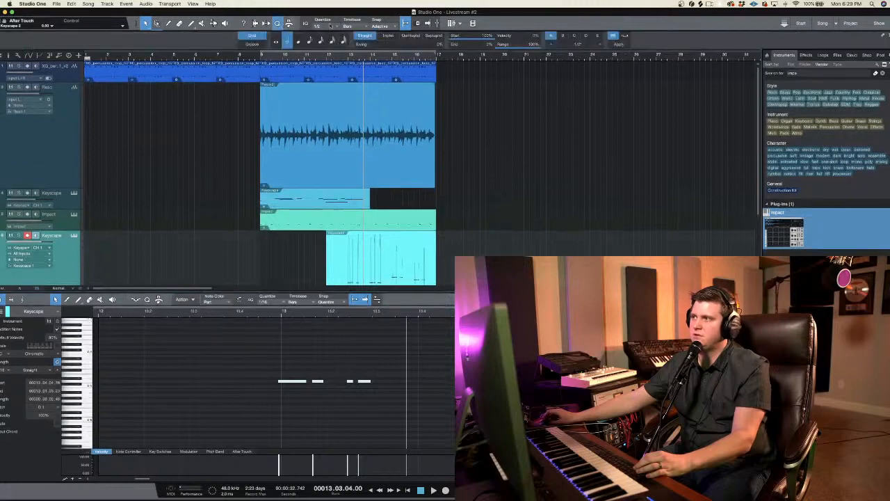
click(618, 45)
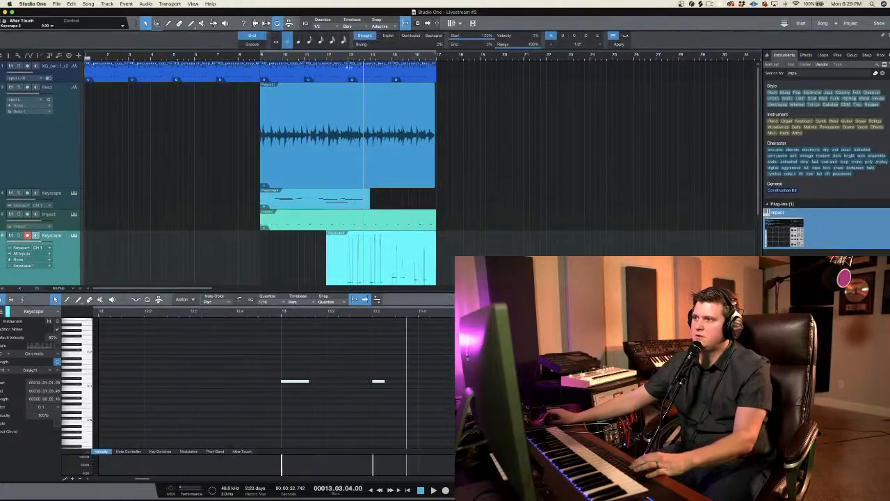
key(space)
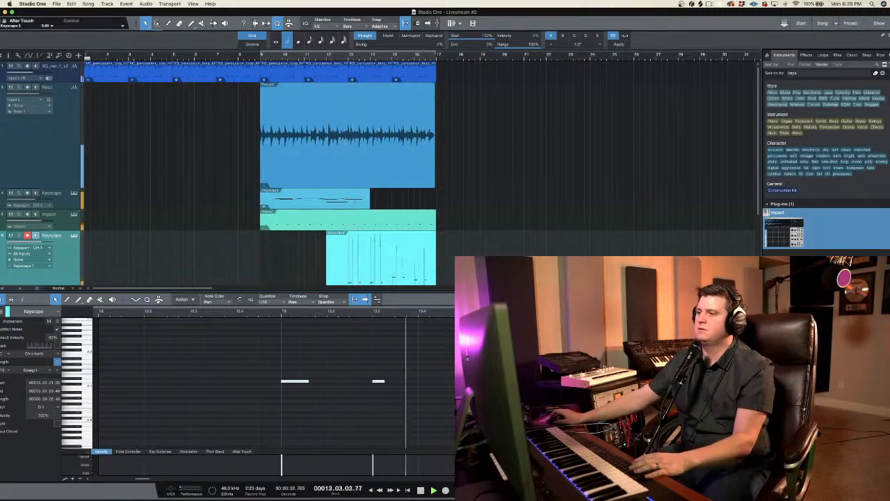
Step: Undo the 1/2 quantize on the bass notes in the maximized note editor and close the editor
click(748, 288)
click(748, 297)
scroll(433, 314, left, 2)
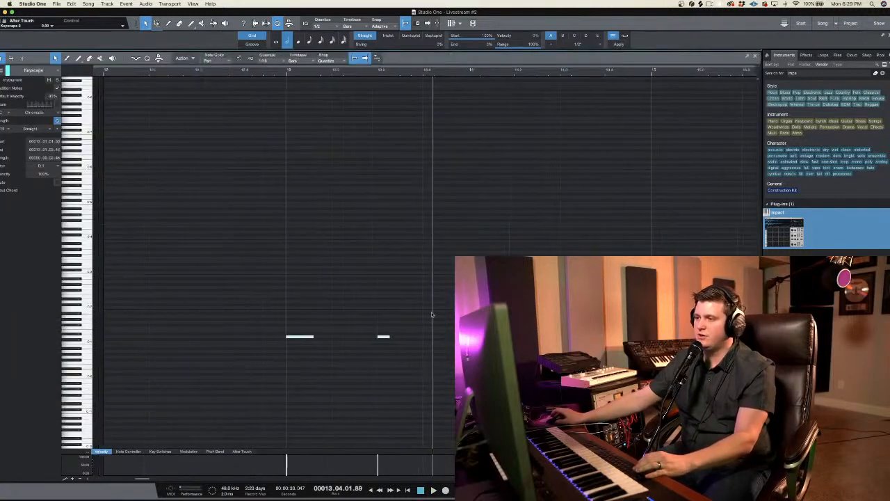
scroll(513, 185, left, 1)
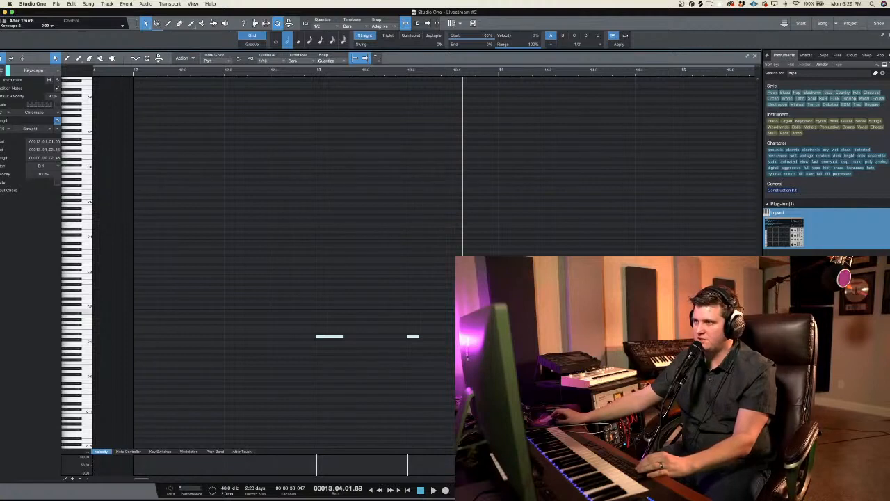
scroll(425, 260, left, 2)
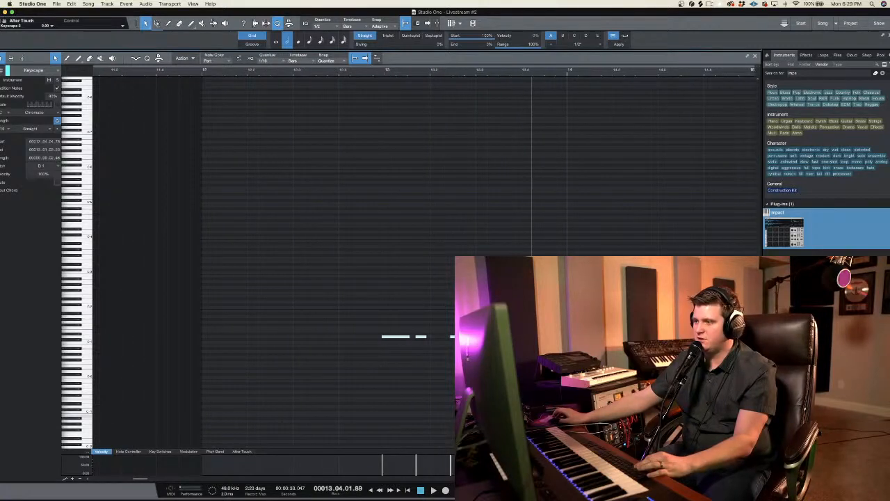
click(755, 57)
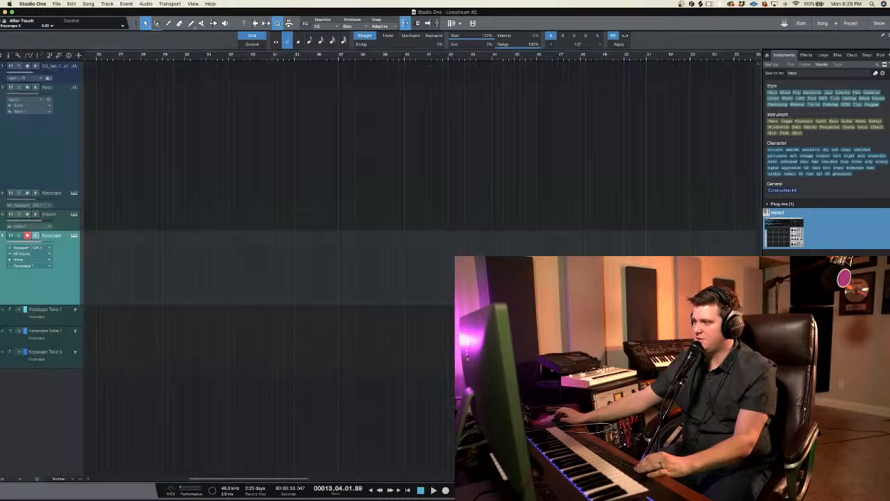
Step: Set the quantize value to 1/16 and quantize all notes of the recorded Keyscape bass clip
scroll(186, 195, left, 10)
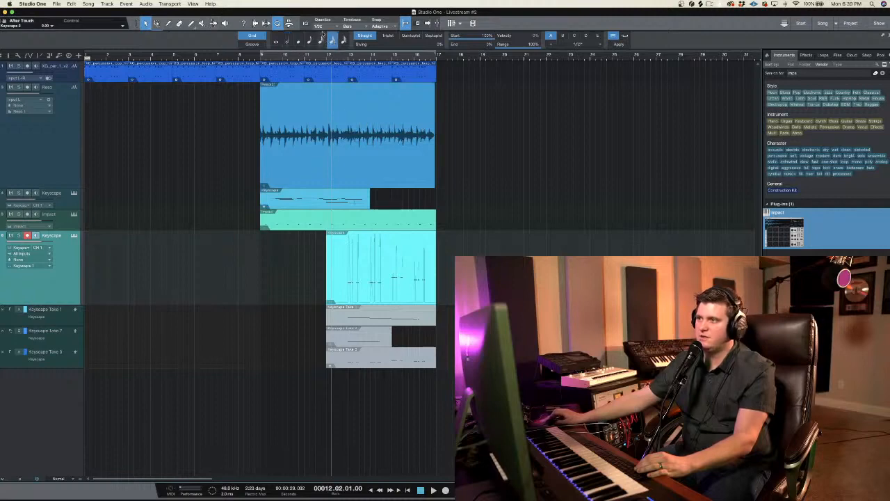
double_click(373, 297)
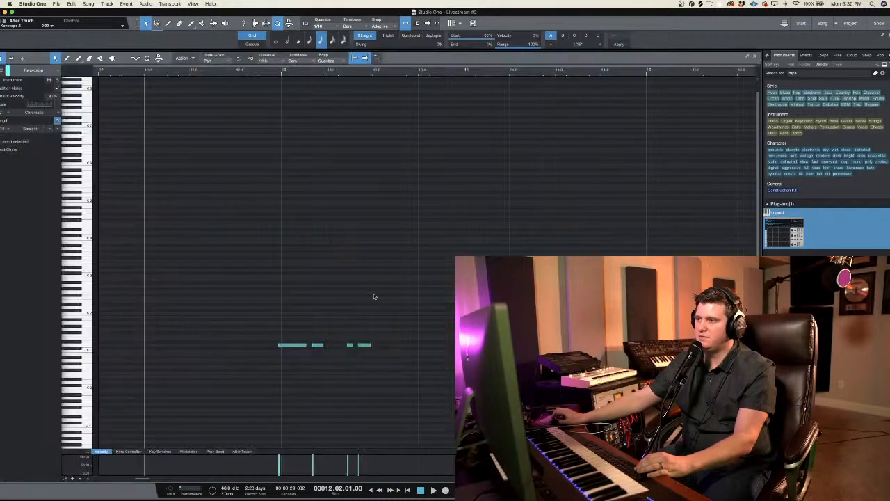
key(super+a)
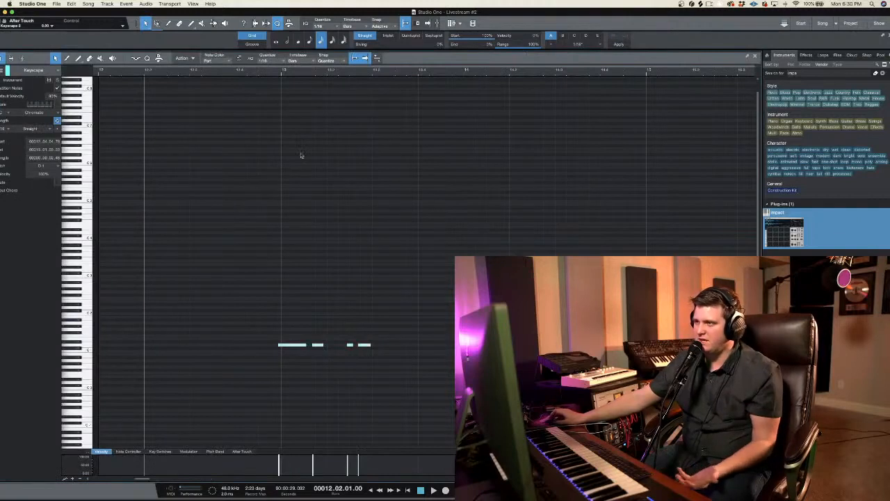
click(619, 45)
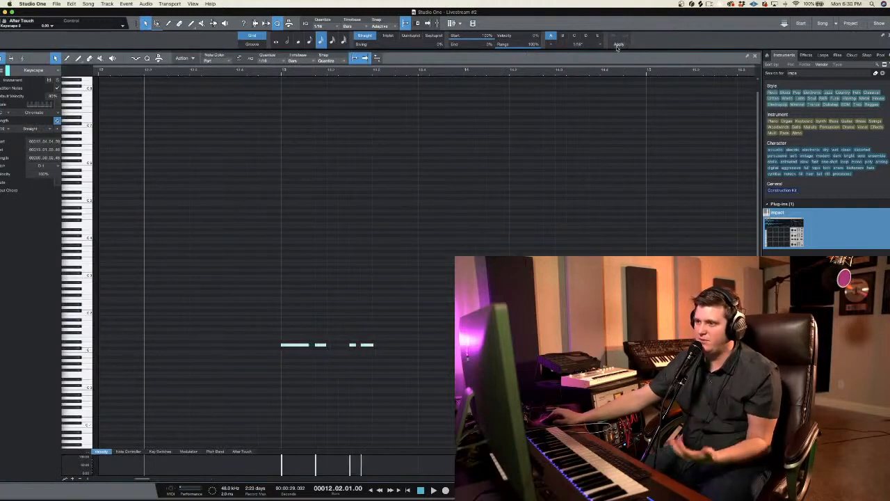
Step: Play the quantized bass notes from just before bar 13, return to the arrangement and adjust the bass Keyscape track's volume
click(272, 75)
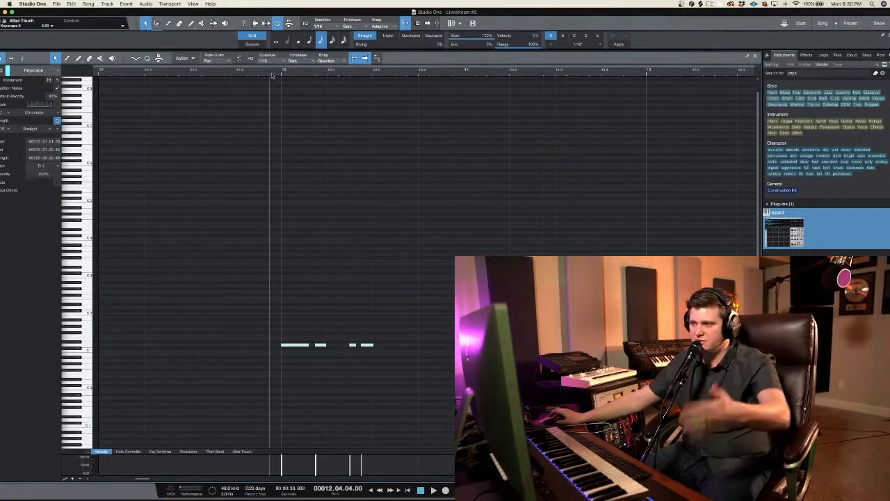
key(space)
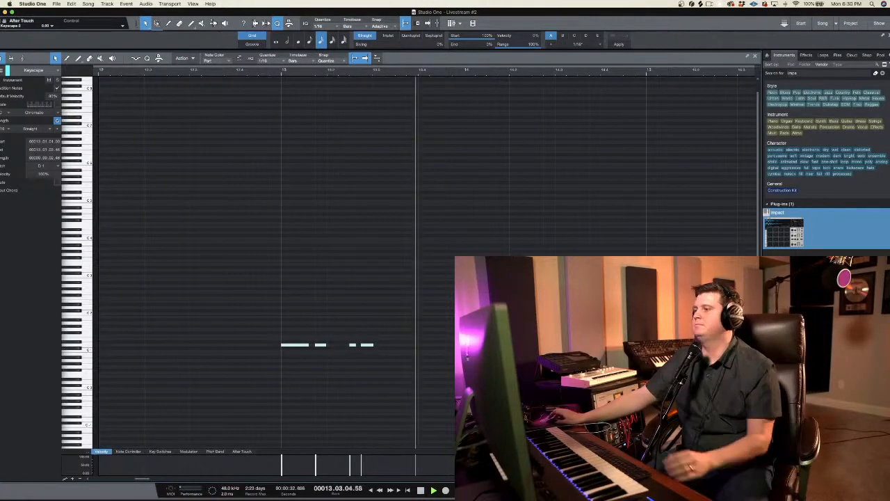
key(F2)
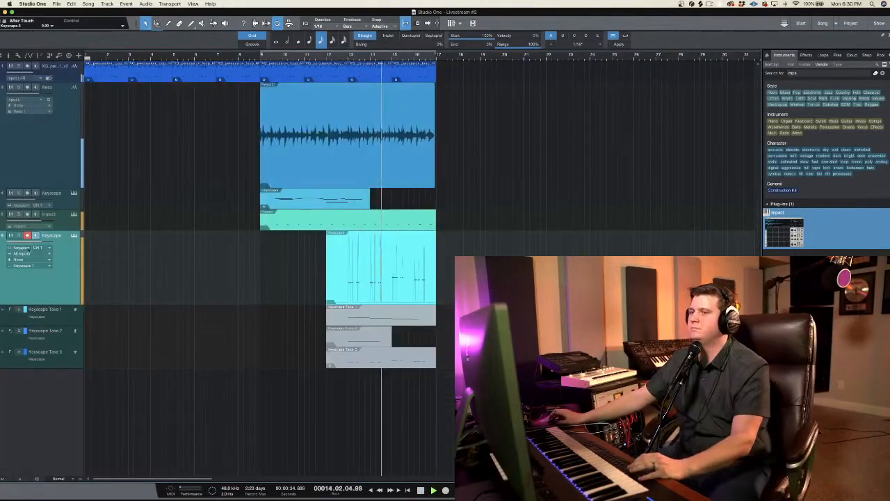
drag(41, 241, 35, 257)
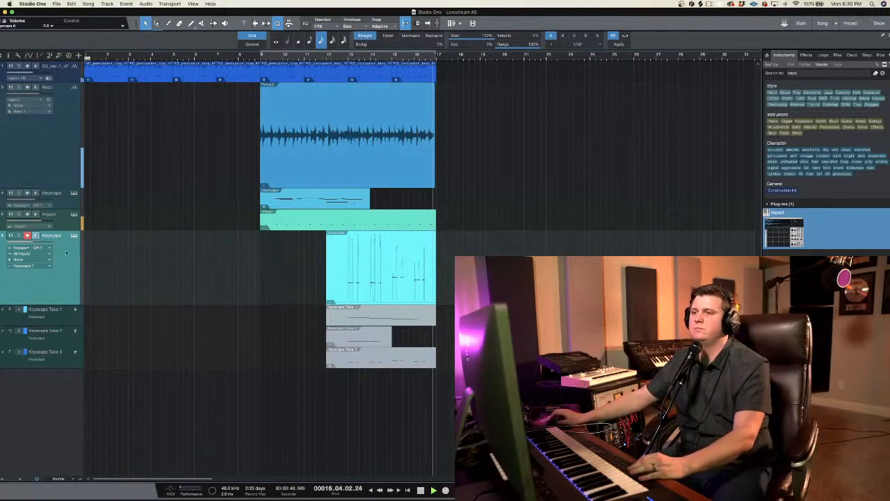
Step: Trim the start of the bass Keyscape clip to bar 13 and collapse the track's take layers
drag(322, 284, 344, 257)
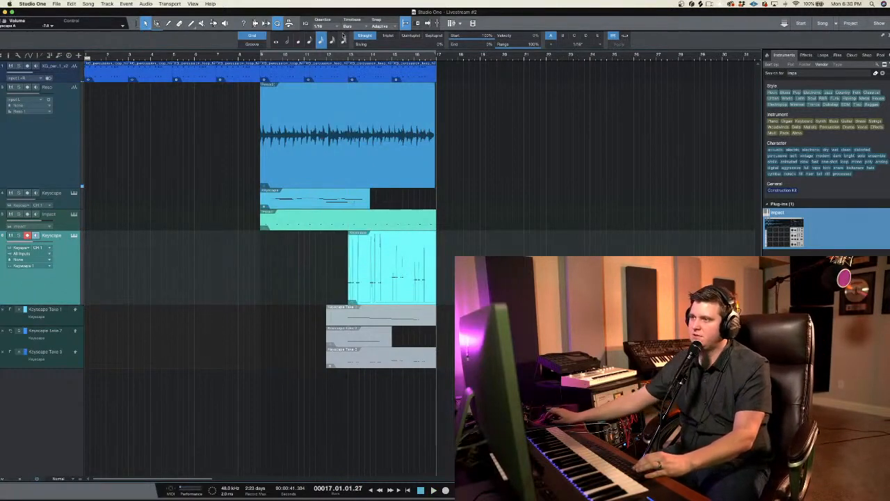
click(349, 58)
right_click(62, 281)
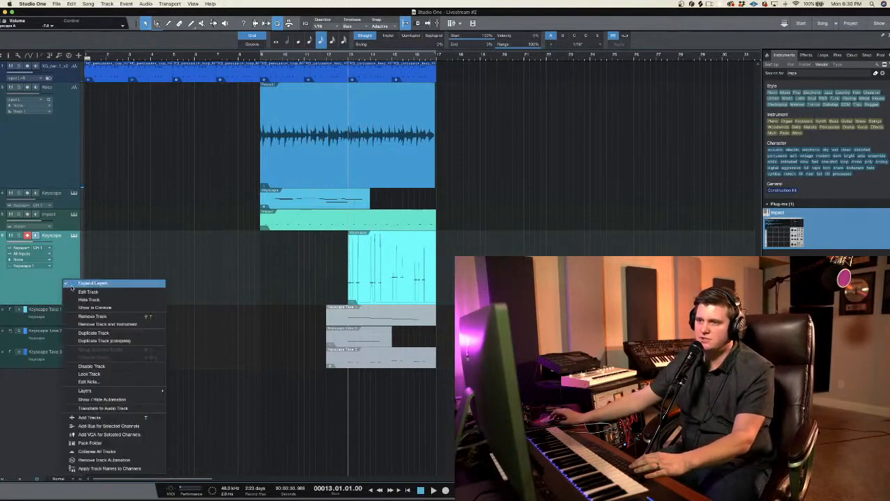
click(66, 285)
drag(436, 275, 436, 241)
drag(426, 56, 406, 32)
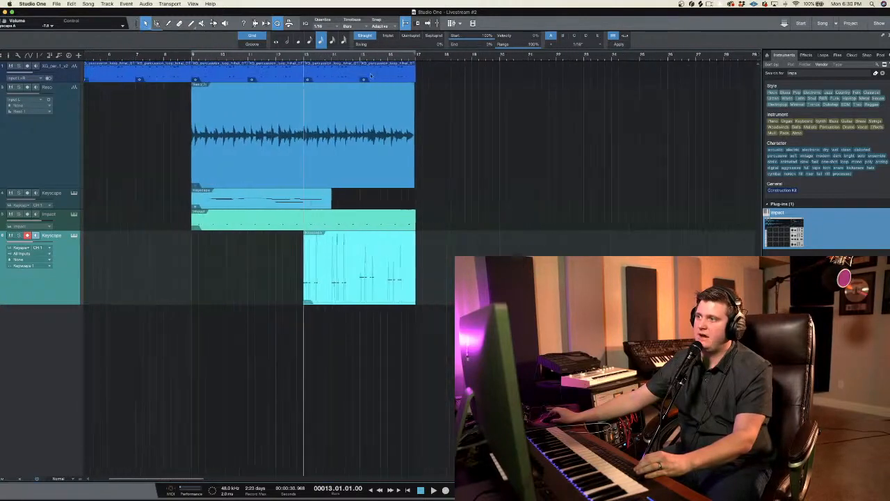
Step: Try to duplicate the percussion, resonator guitar, Impact and Keyscape clips together, and undo the duplication
drag(418, 66, 304, 295)
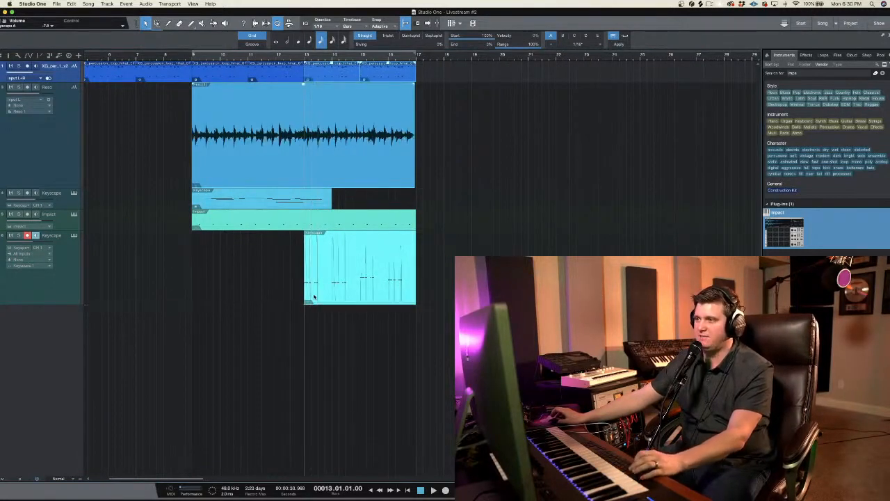
click(421, 264)
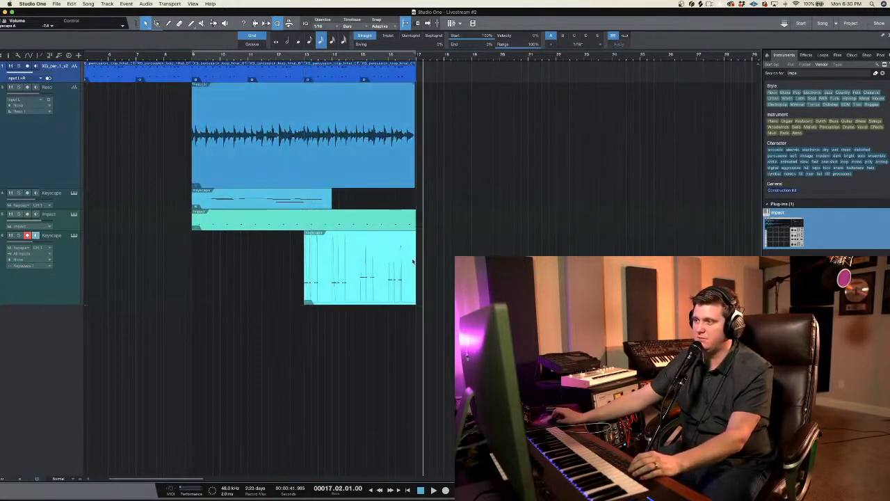
drag(416, 223, 192, 125)
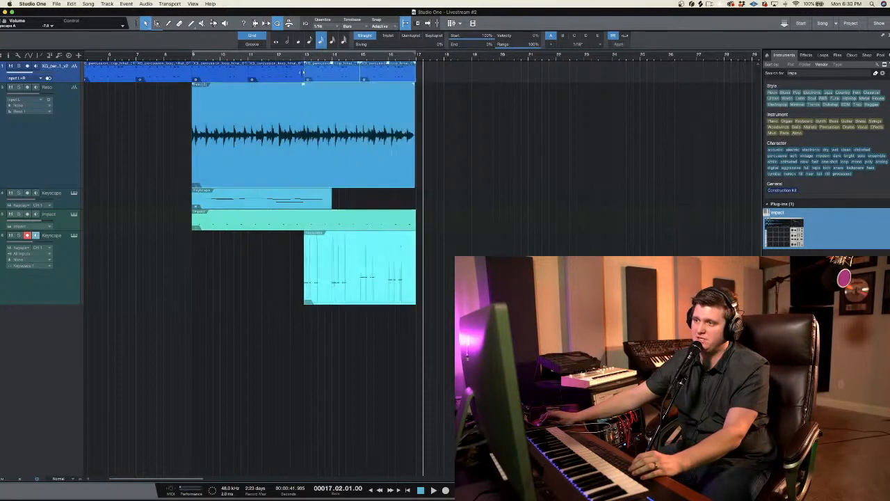
key(d)
key(super+z)
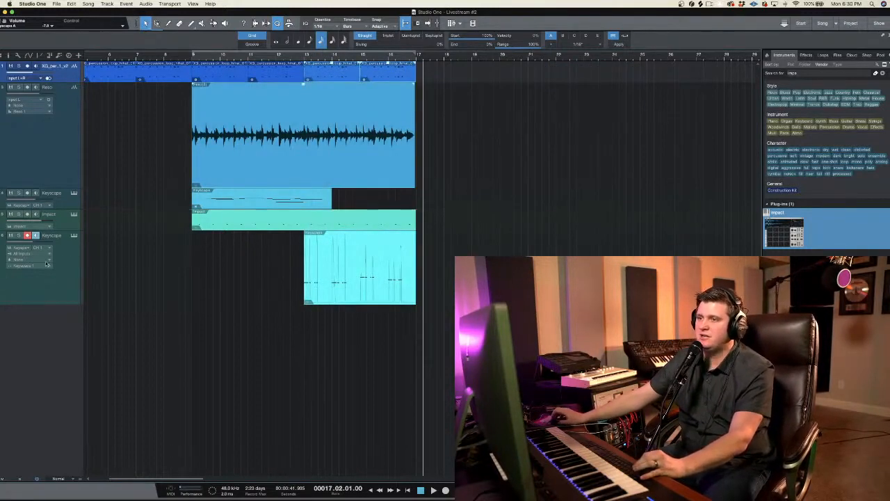
Step: Move the bass Keyscape track directly below the percussion loop track and copy the resonator guitar clip to bar 17
drag(46, 264, 70, 104)
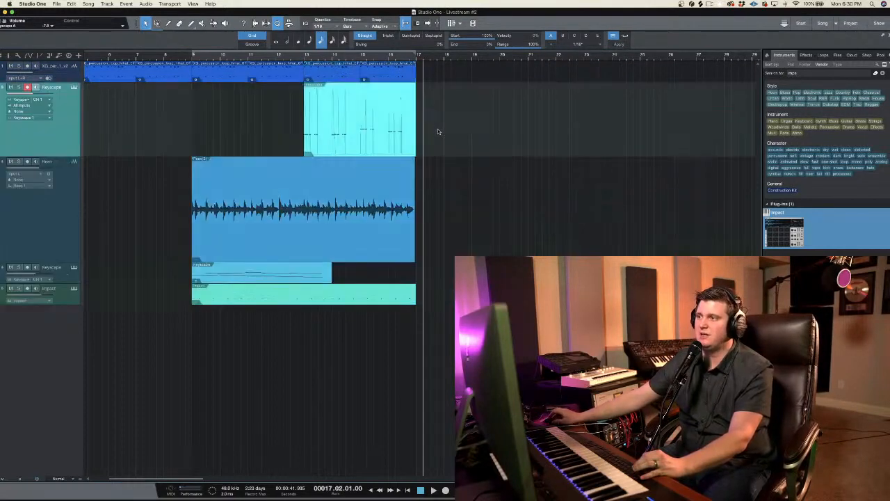
click(320, 208)
drag(273, 181, 496, 191)
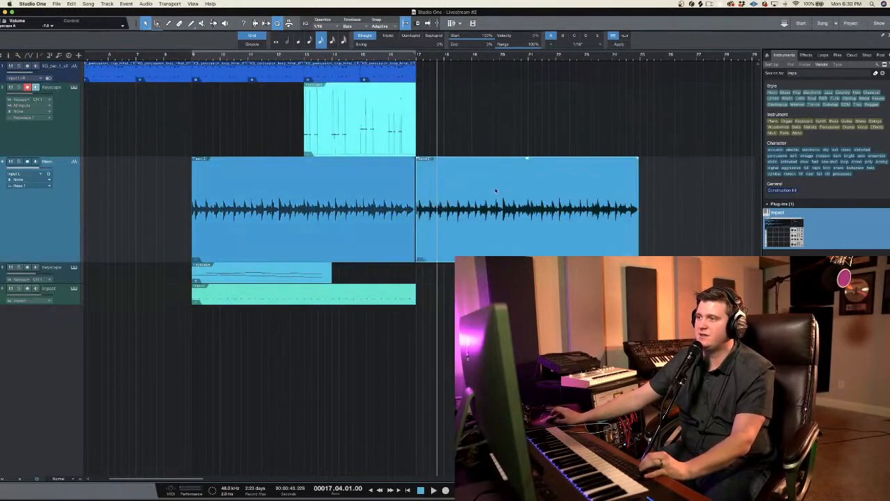
click(306, 57)
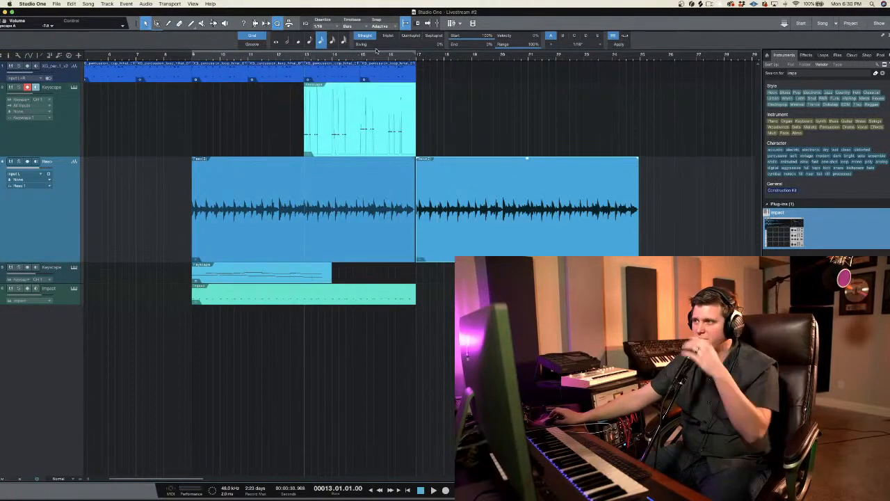
click(306, 368)
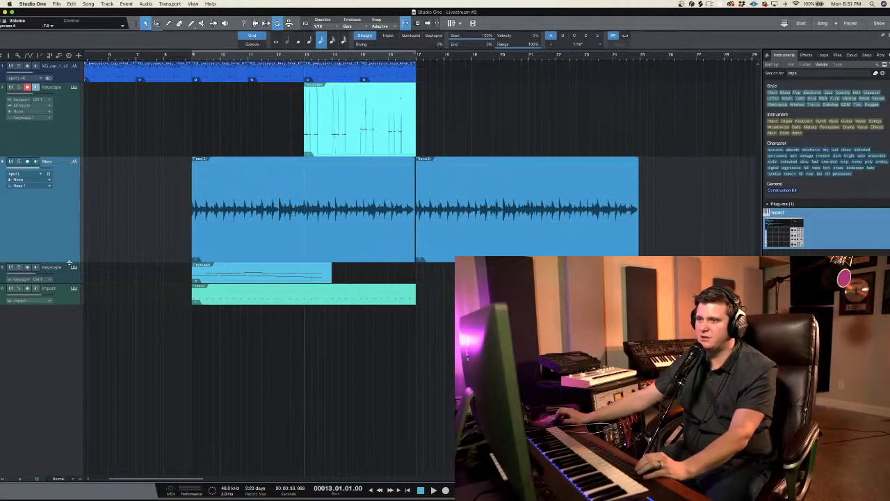
Step: Reduce the resonator track's height, add two mono audio tracks named Acoustic Guitar, and move the second one below the Impact track
drag(70, 263, 70, 208)
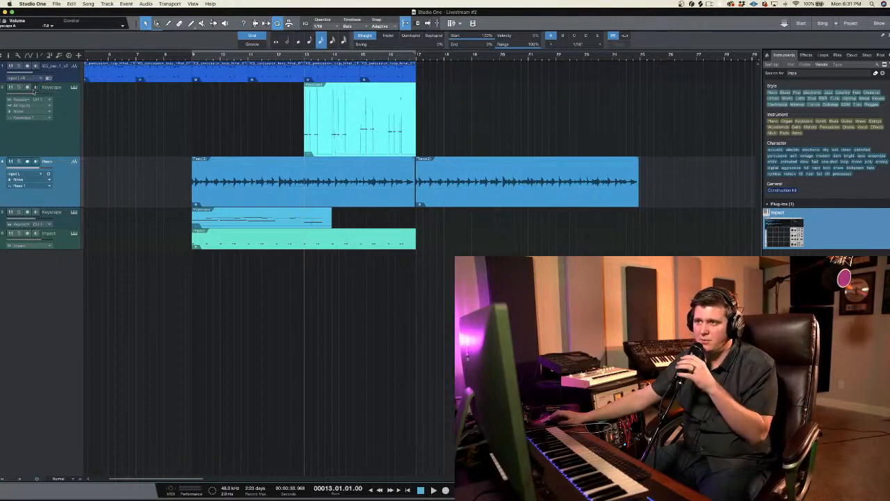
right_click(56, 280)
click(75, 285)
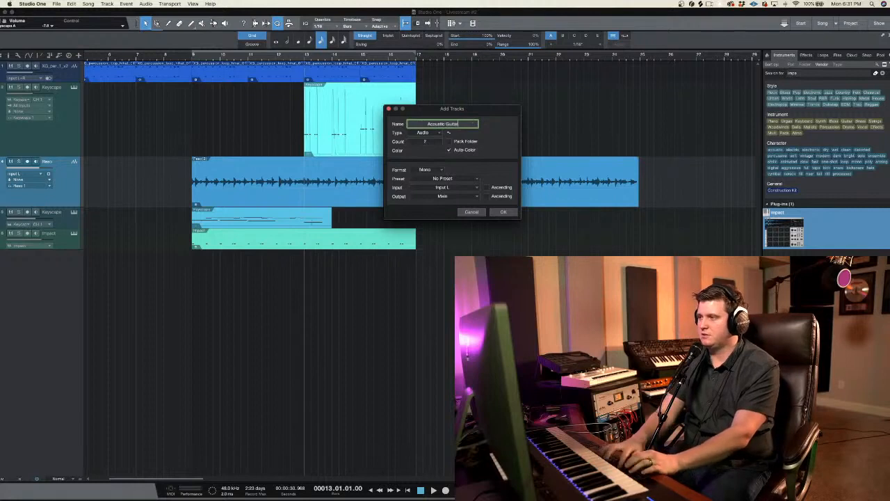
key(Return)
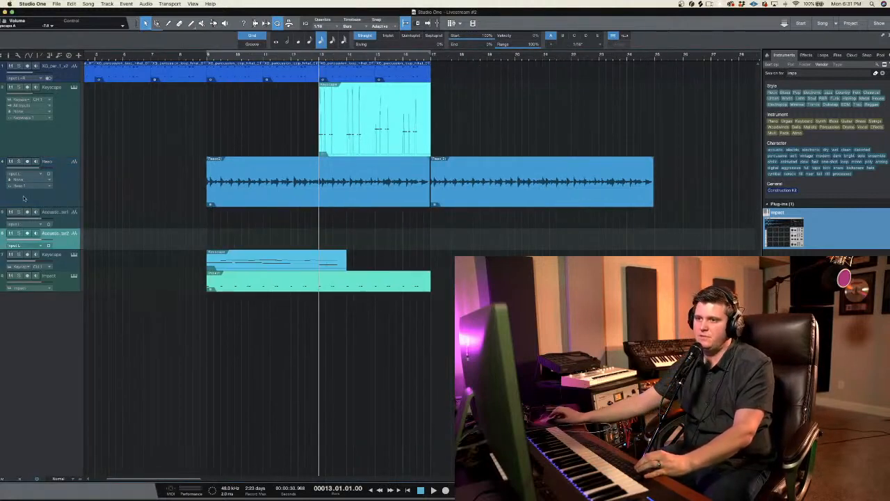
drag(66, 264, 51, 288)
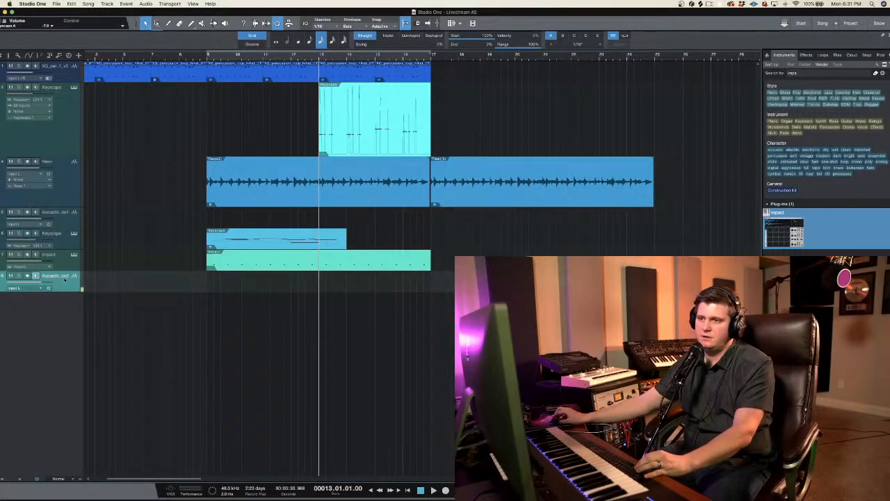
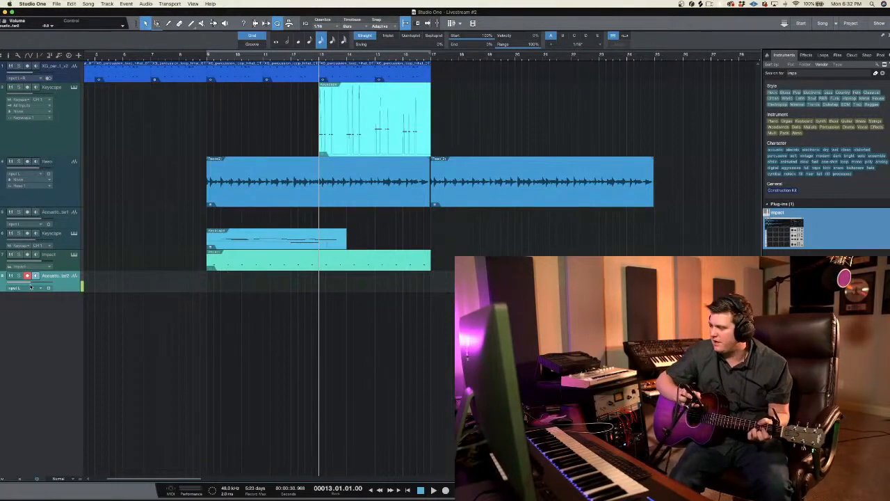
Step: Mute the resonator track and record a first take on Acoustic Guitar 2 from bar 7 to just past bar 17
click(159, 56)
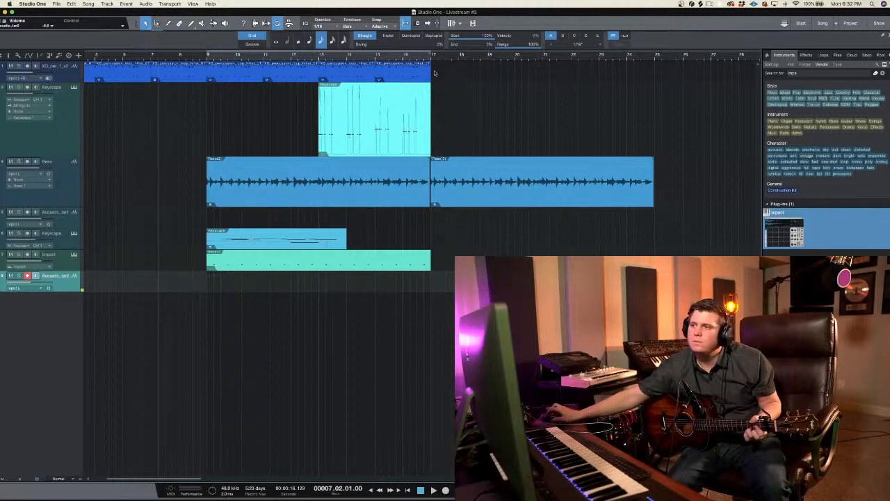
key(KP_Multiply)
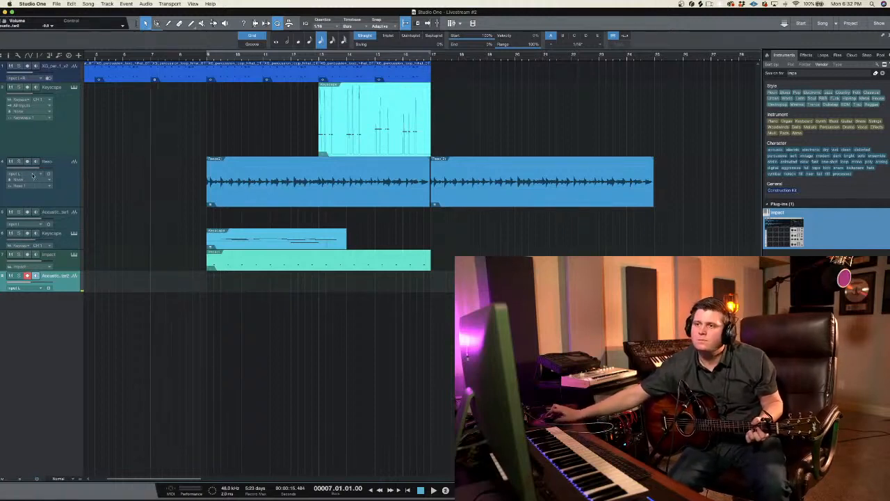
click(10, 162)
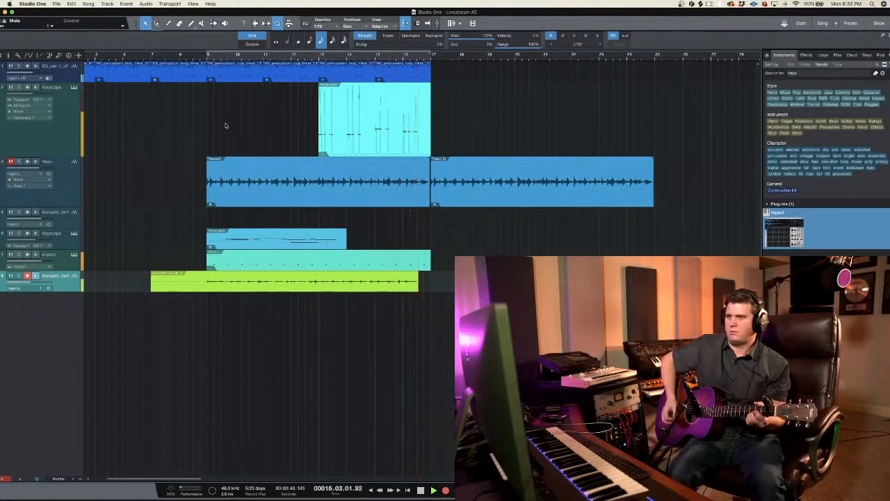
key(space)
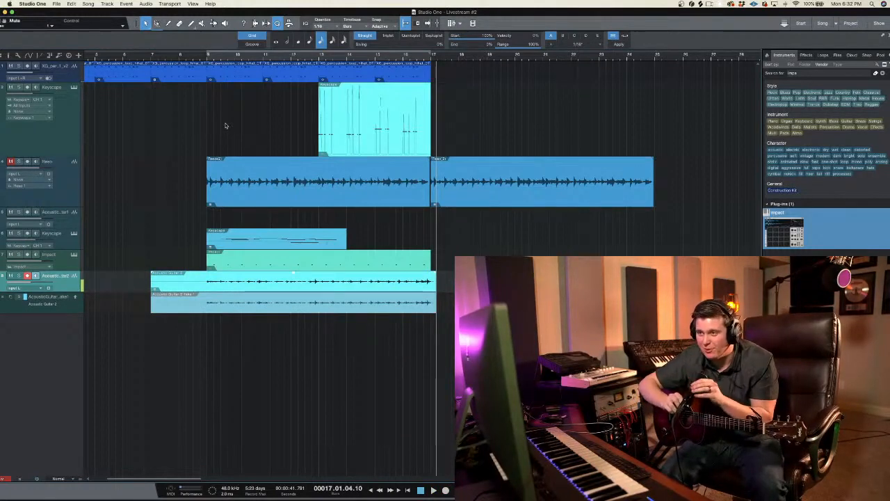
Step: Record a second take on Acoustic Guitar 2, starting again from bar 7
click(171, 58)
click(165, 58)
click(149, 59)
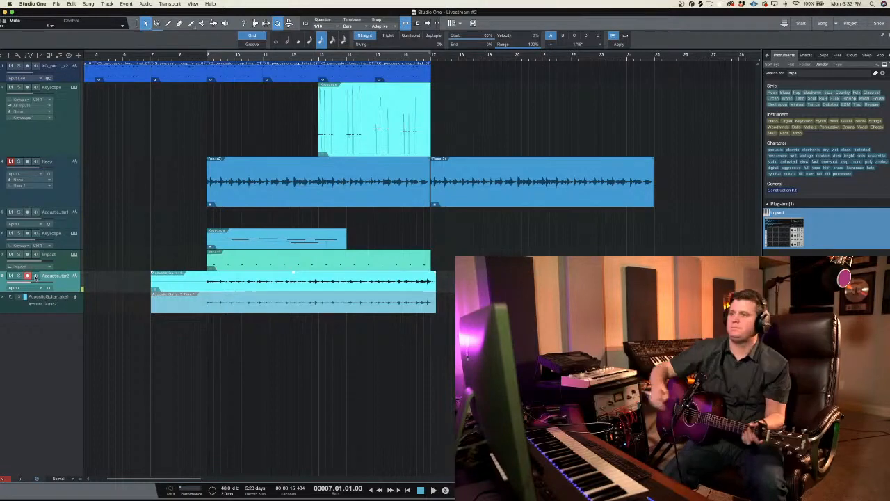
key(KP_Multiply)
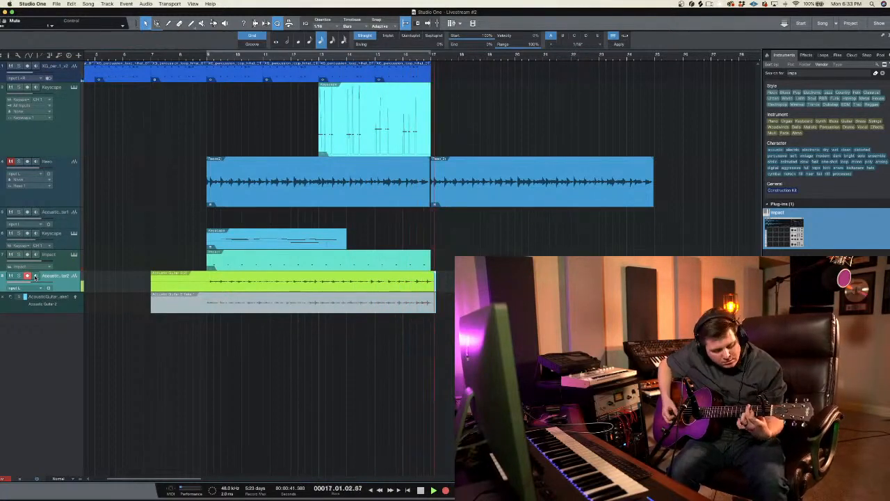
key(space)
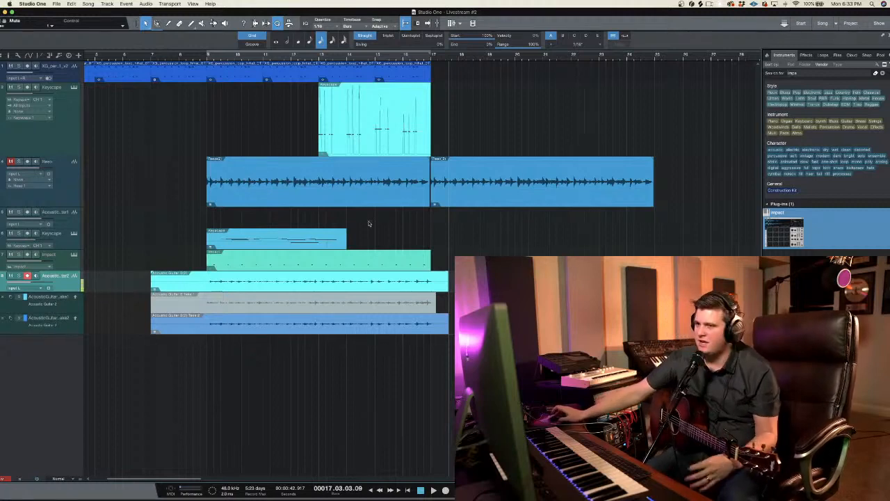
Step: Select the resonator track, show its inspector, and play the song from just before bar 9
click(200, 56)
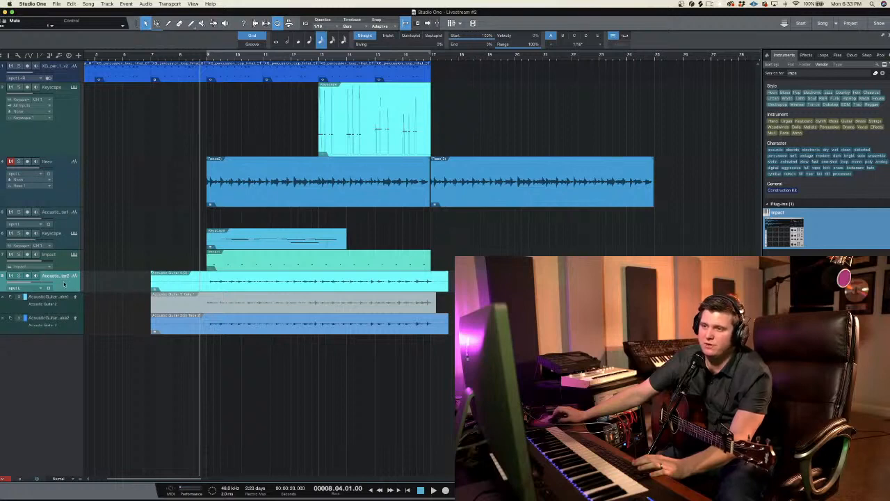
click(50, 175)
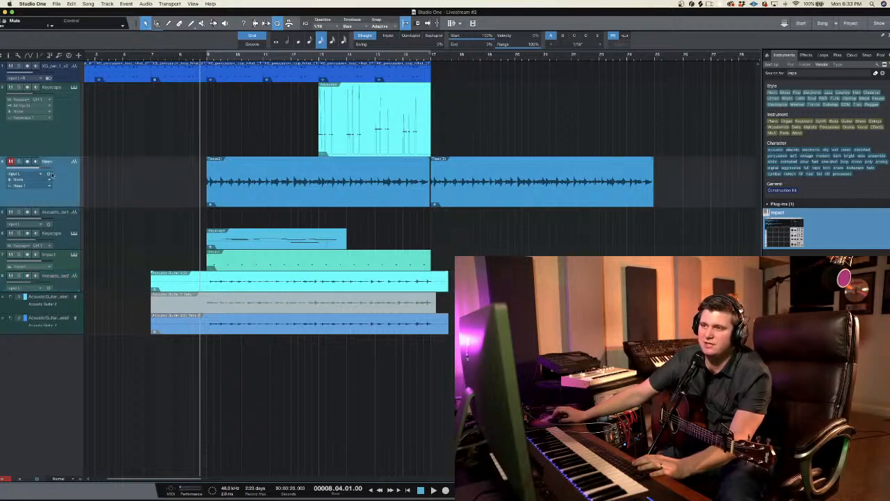
drag(62, 12, 75, 14)
click(22, 56)
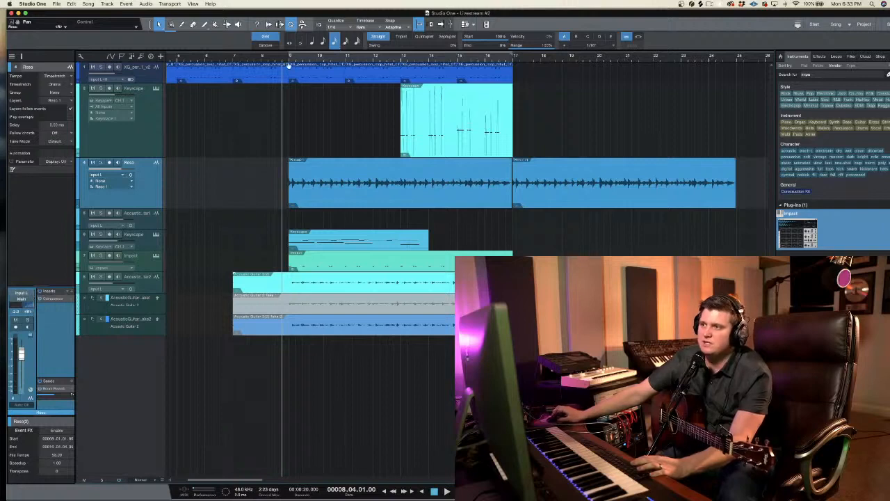
key(space)
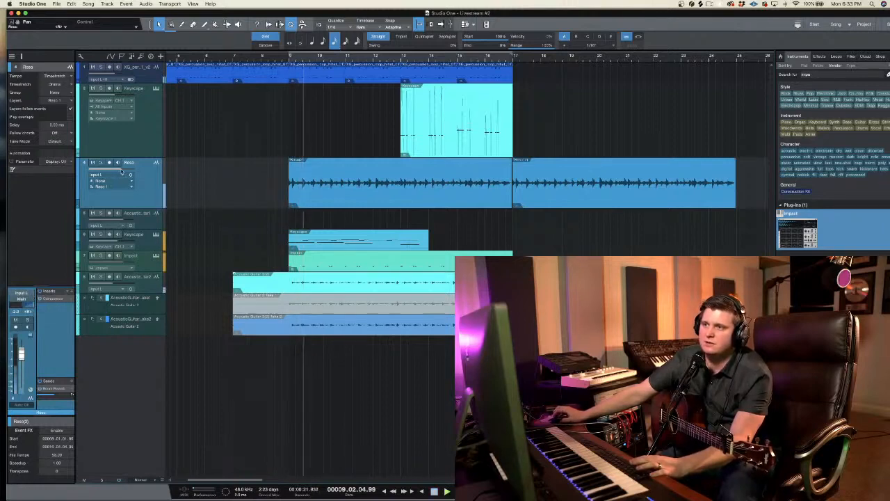
Step: Solo the resonator and Acoustic Guitar 2 tracks, and pan Acoustic Guitar 2 to the left
click(101, 162)
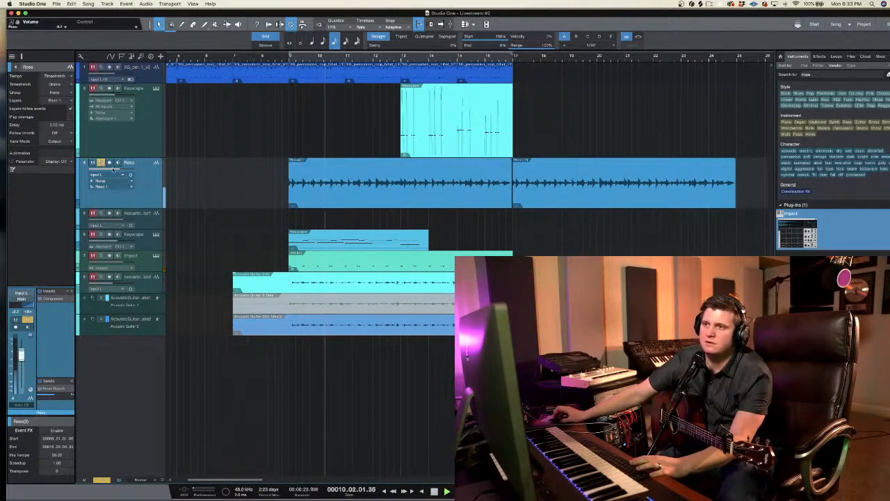
click(101, 276)
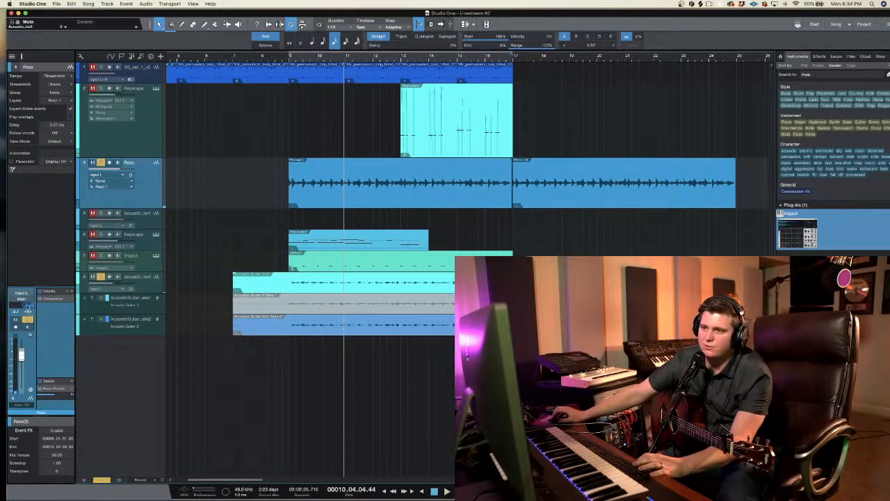
click(133, 281)
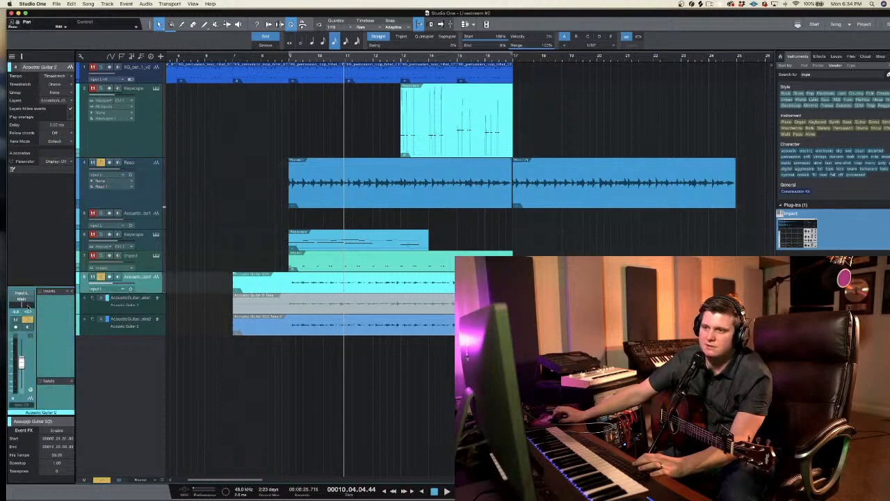
drag(28, 306, 22, 424)
click(291, 61)
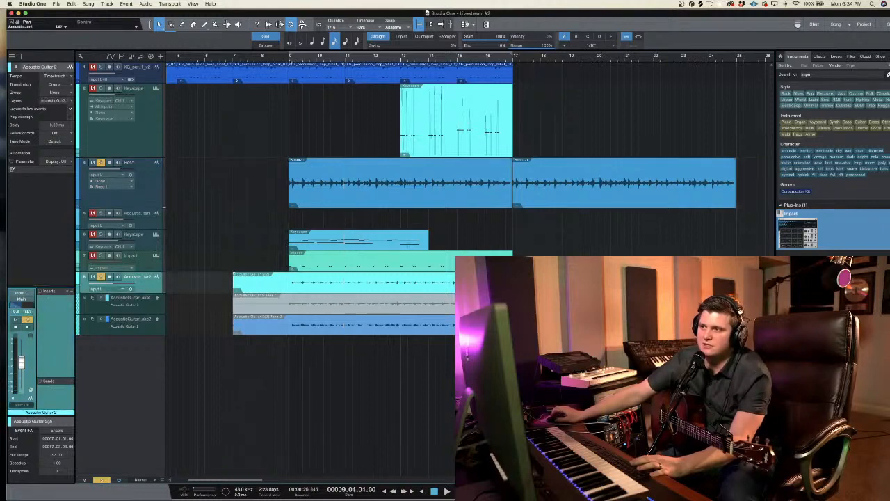
Step: Move the Acoustic Guitar 2 track directly below the resonator track and collapse its take layers
drag(150, 286, 137, 223)
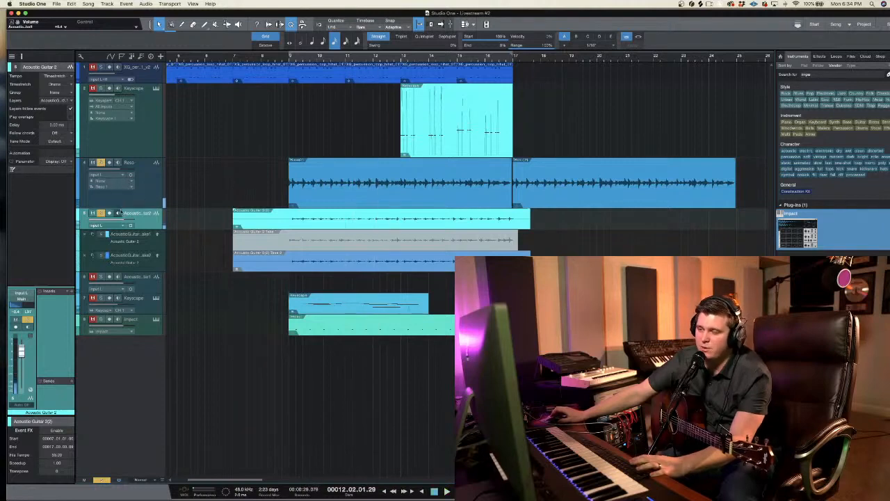
right_click(151, 220)
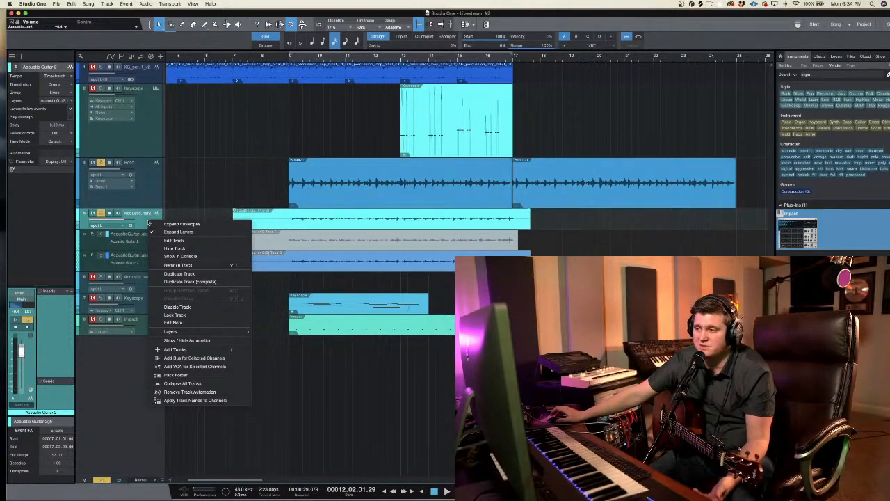
click(148, 217)
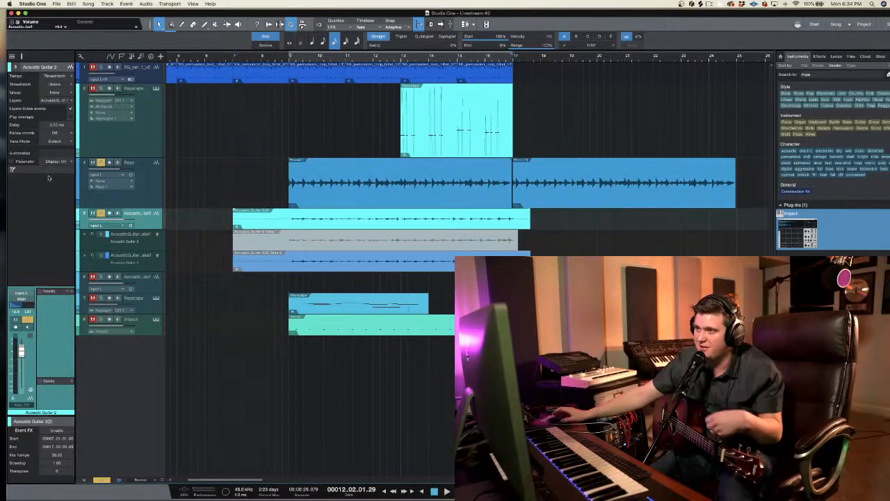
click(290, 59)
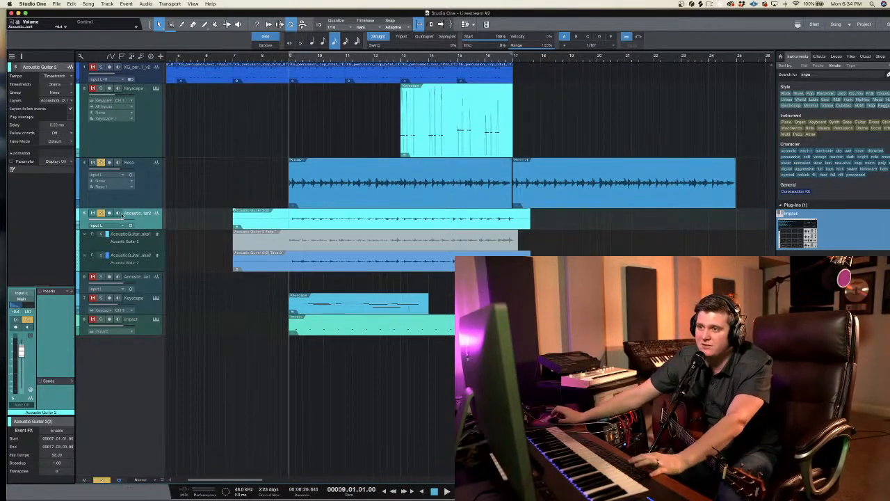
right_click(146, 223)
click(173, 241)
key(space)
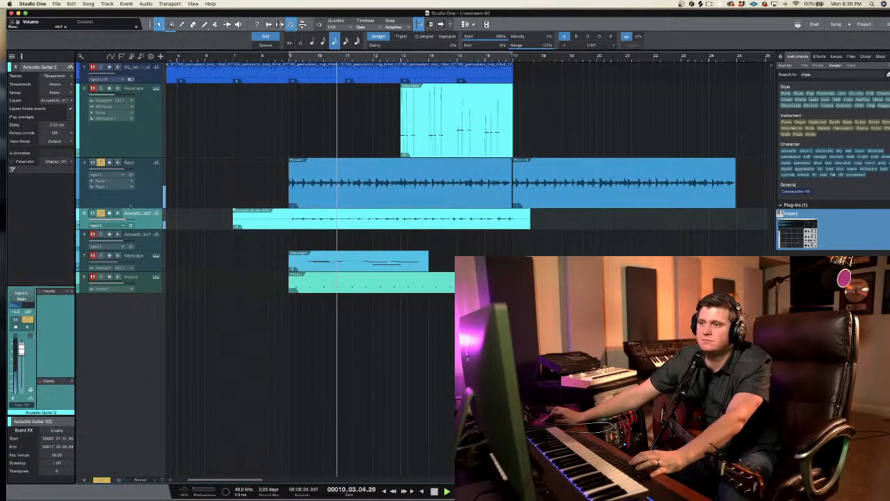
Step: Trim the start of the Acoustic Guitar 2 clip to bar 9 and play the full mix from there
click(225, 215)
drag(225, 215, 285, 213)
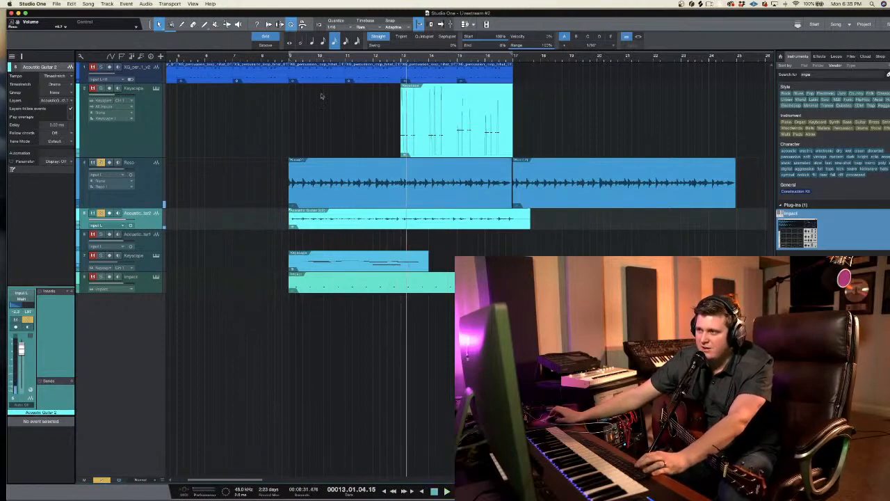
click(290, 61)
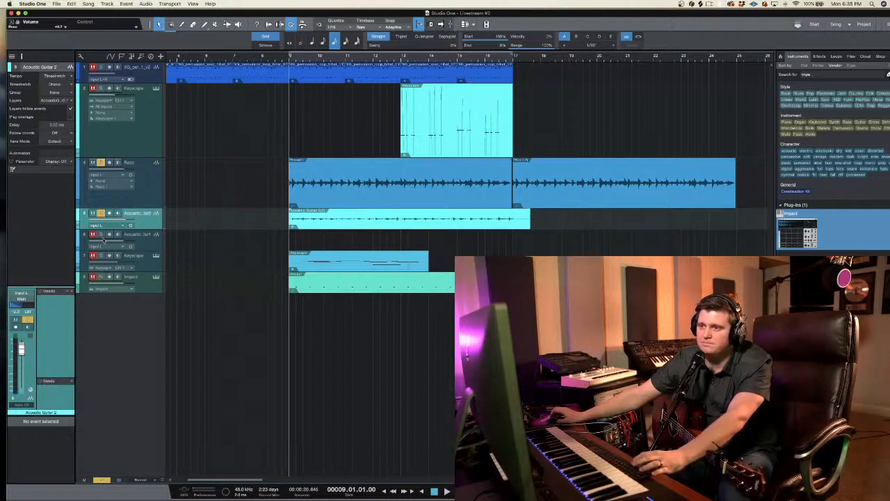
key(space)
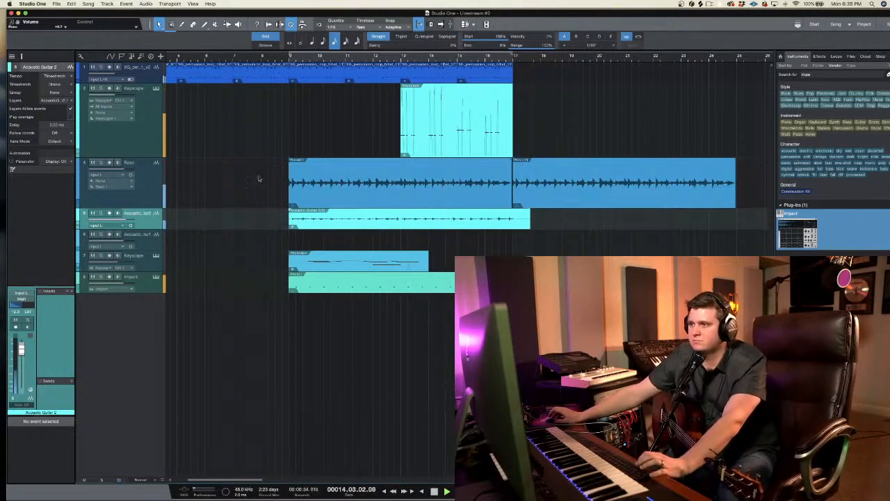
click(290, 57)
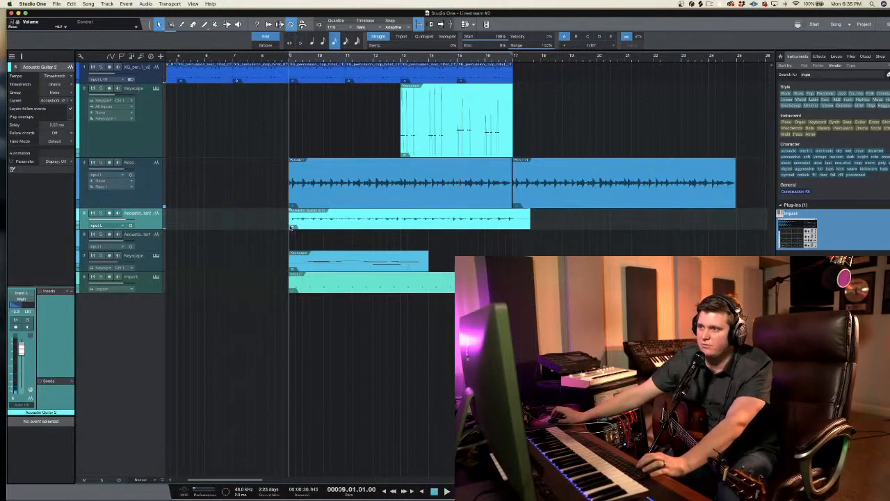
drag(290, 218, 401, 220)
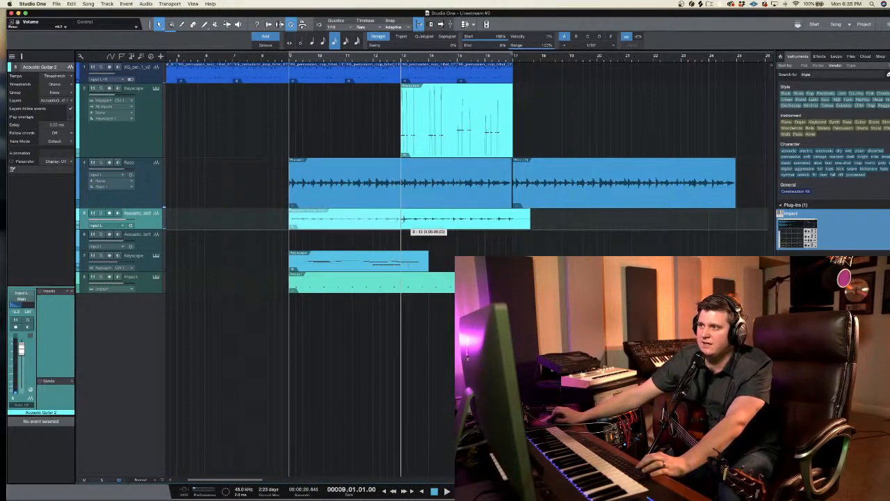
right_click(357, 217)
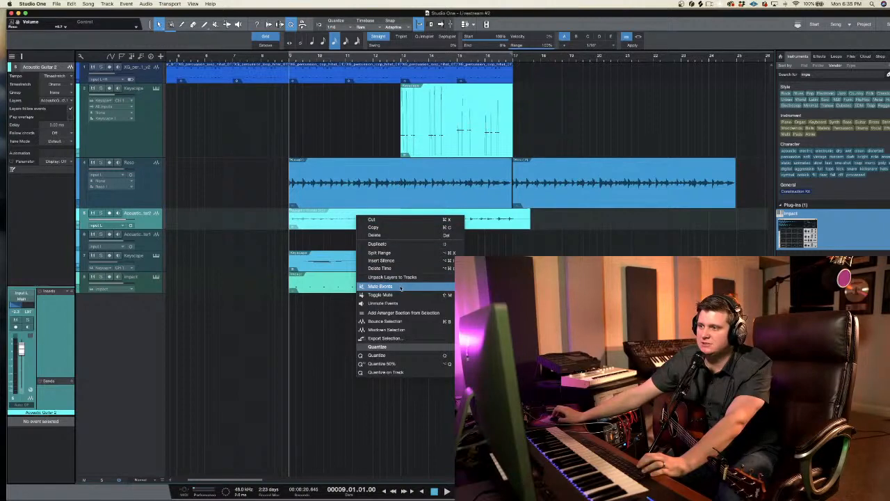
click(193, 208)
Step: Duplicate the Acoustic Guitar 2 track without its clips
right_click(144, 225)
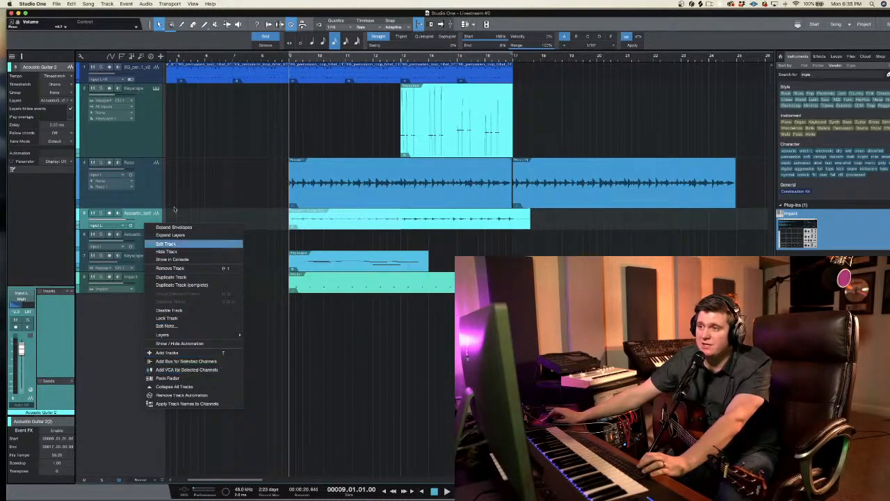
right_click(148, 221)
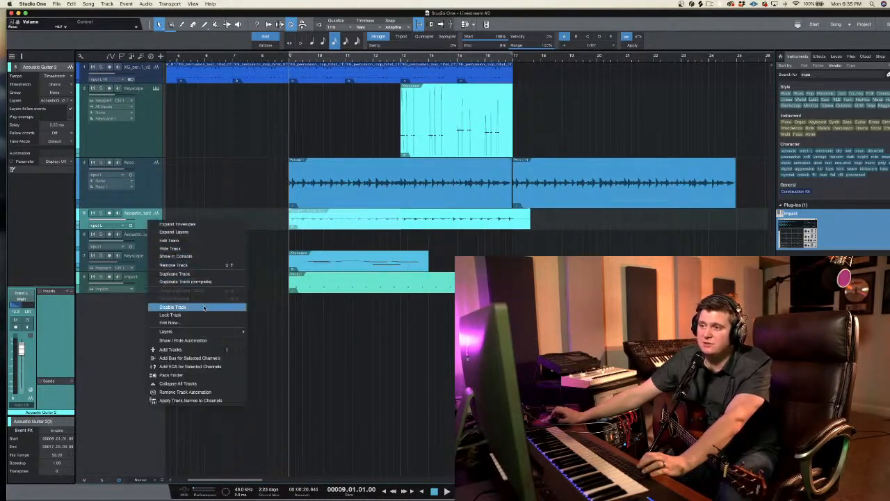
click(212, 273)
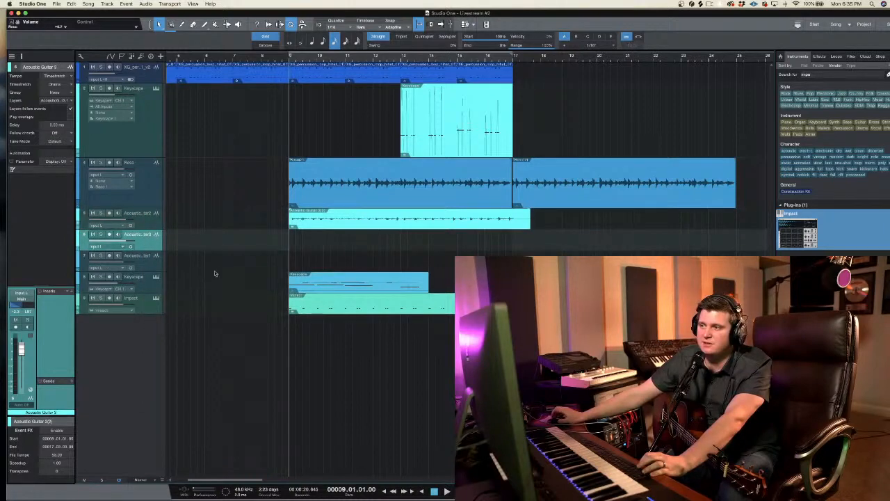
Step: Place the part of the acoustic guitar clip after bar 13 on the duplicate track and end the original clip where it begins
drag(315, 221, 408, 240)
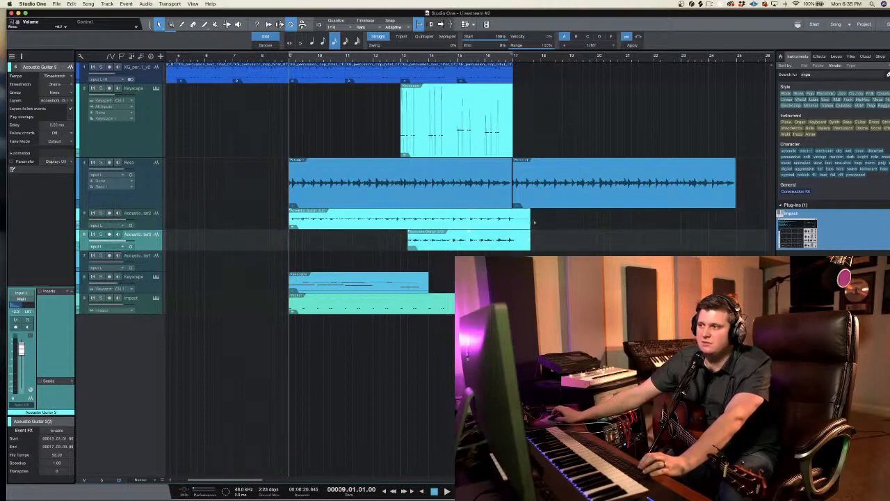
drag(530, 224, 408, 221)
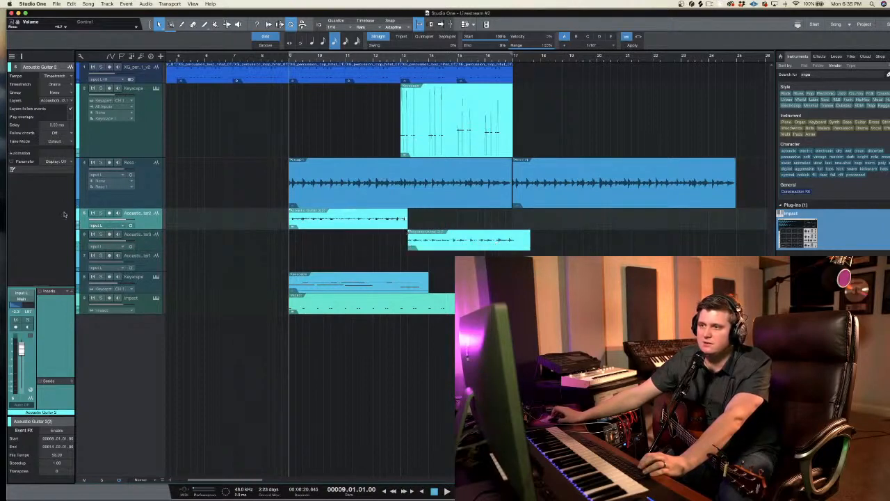
Step: Mute the Acoustic Guitar 2 track and play the mix from bar 9 to hear the arrangement
click(92, 213)
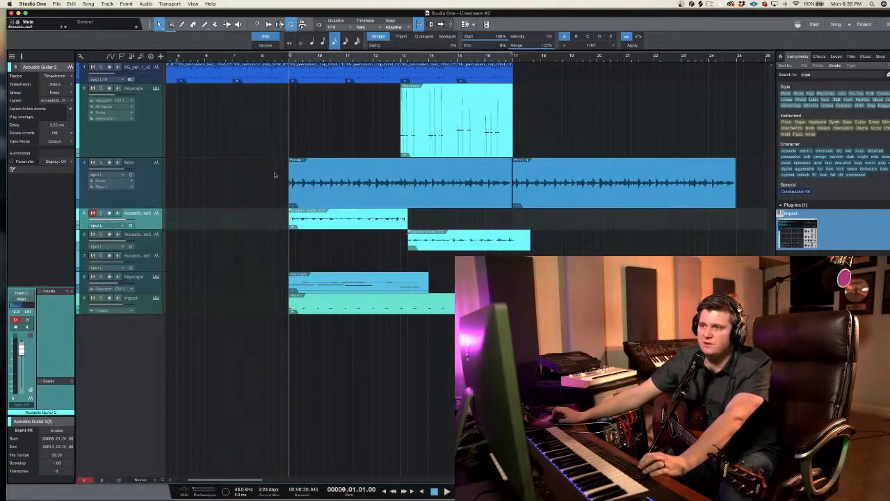
key(space)
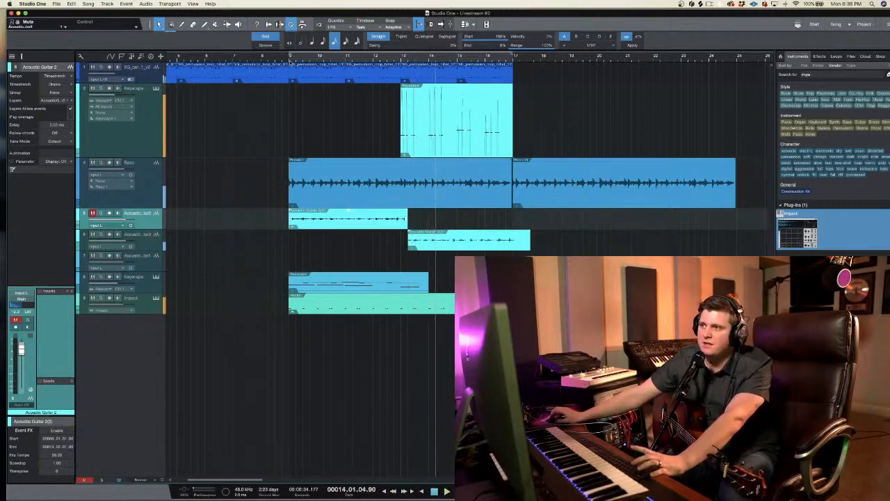
key(space)
key(space)
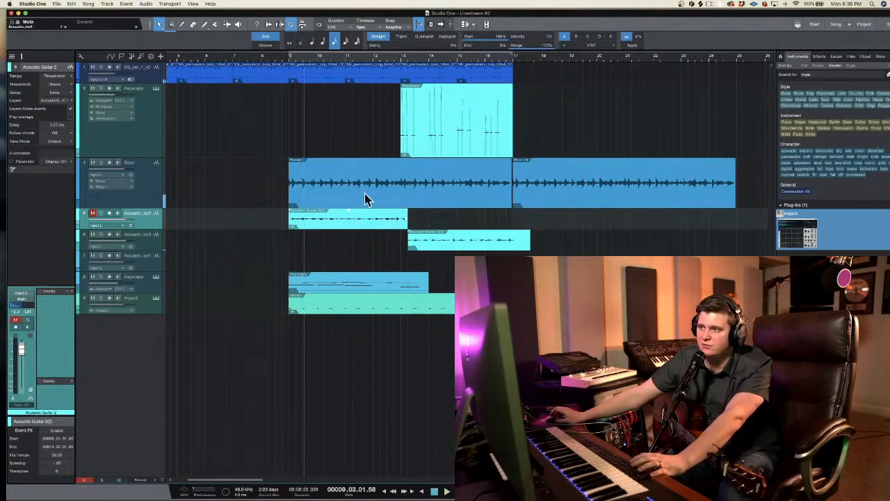
drag(404, 171, 481, 179)
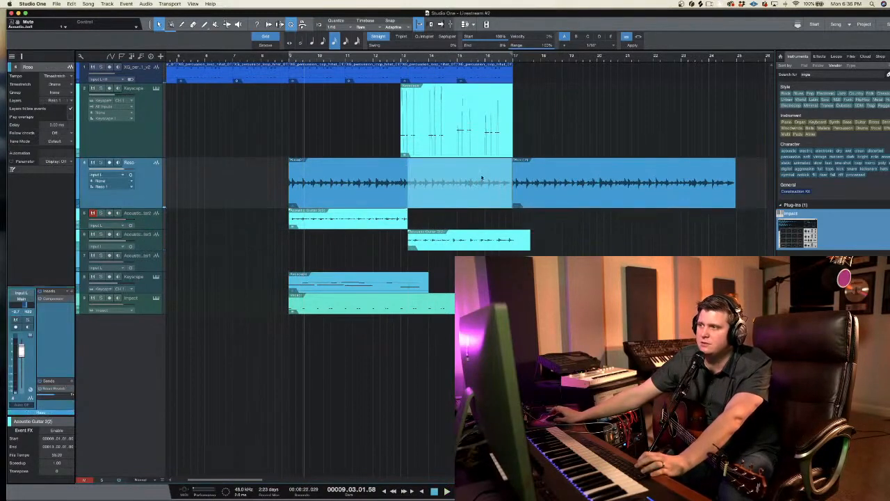
click(311, 196)
click(428, 224)
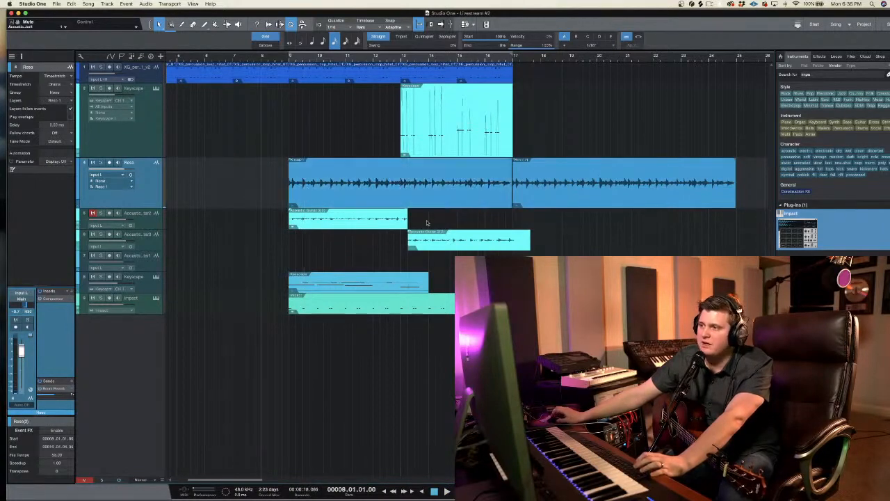
click(190, 236)
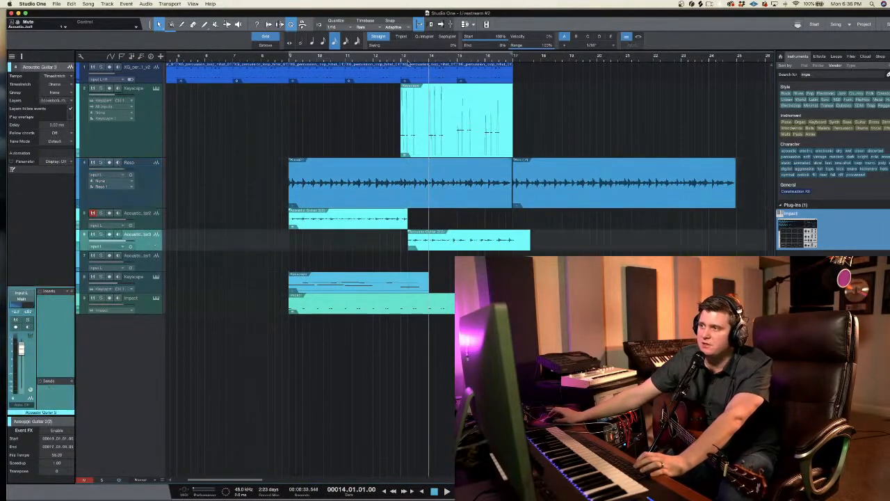
Step: Play the mix from bar 9 through to bar 17 to check the acoustic guitar parts against the resonator guitar
click(403, 60)
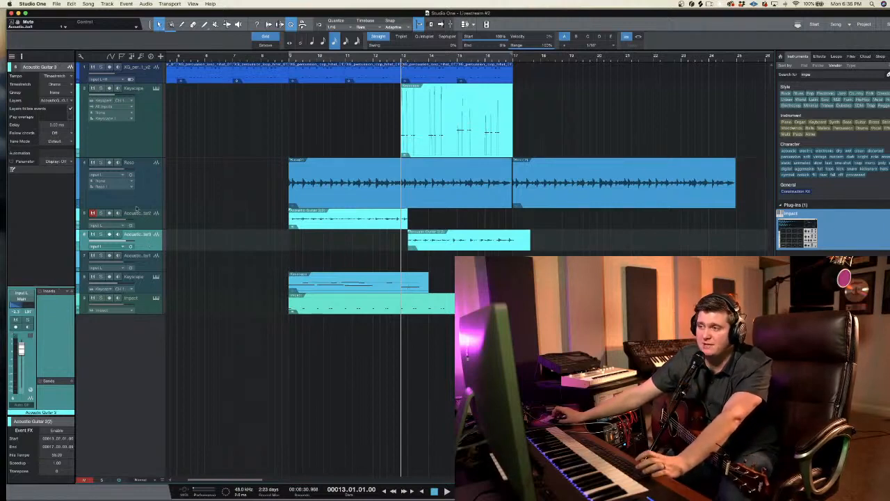
click(289, 60)
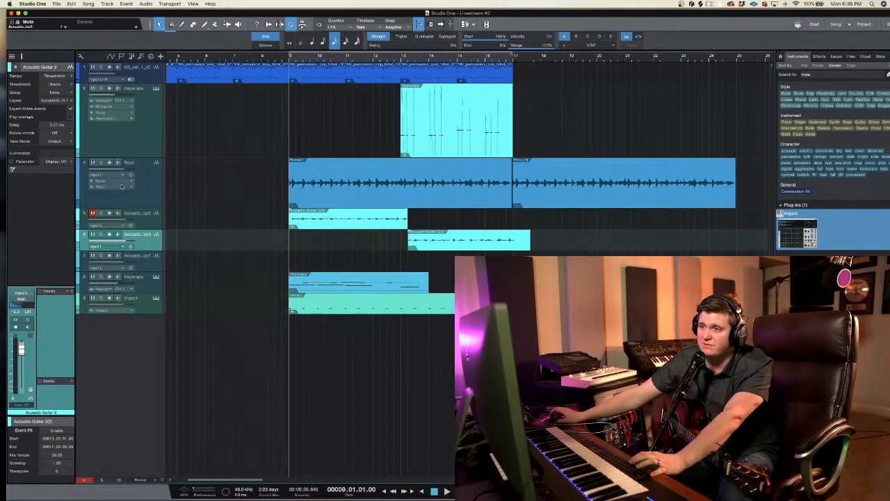
click(134, 177)
key(space)
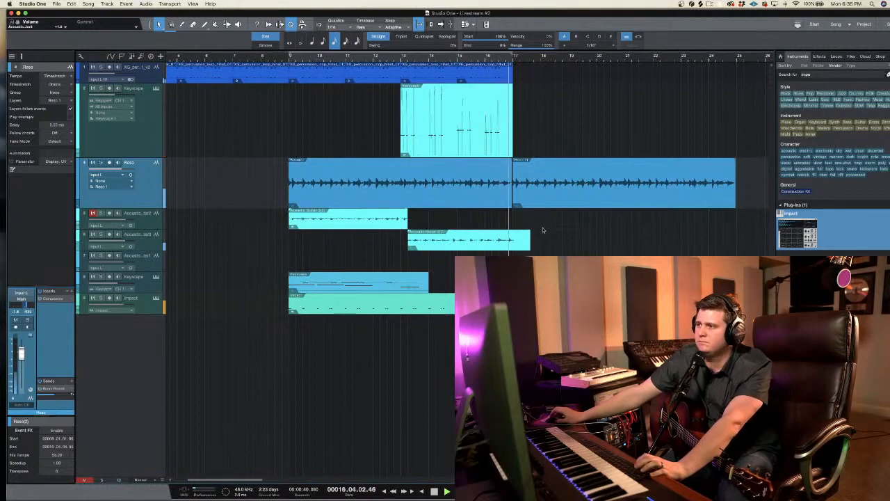
key(space)
Step: Trim the end of the Acoustic Guitar 3 clip to bar 17 and unmute the Acoustic Guitar 2 track
drag(540, 211, 513, 292)
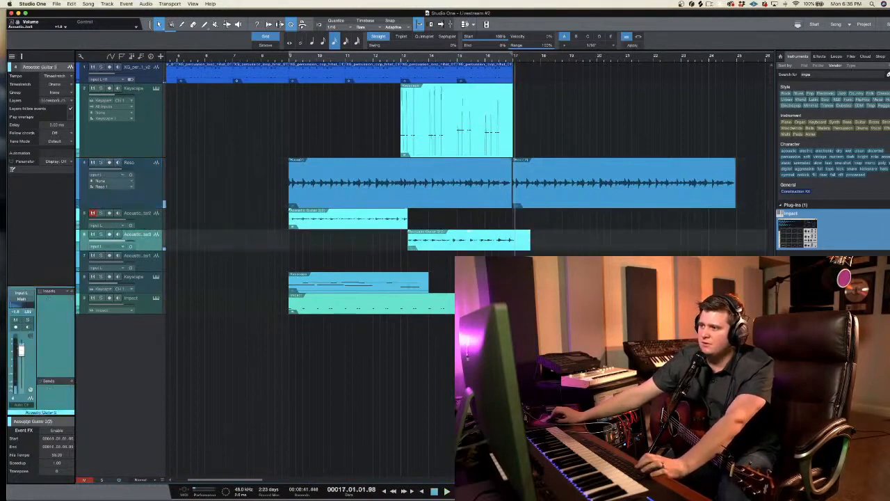
key(Delete)
key(super+z)
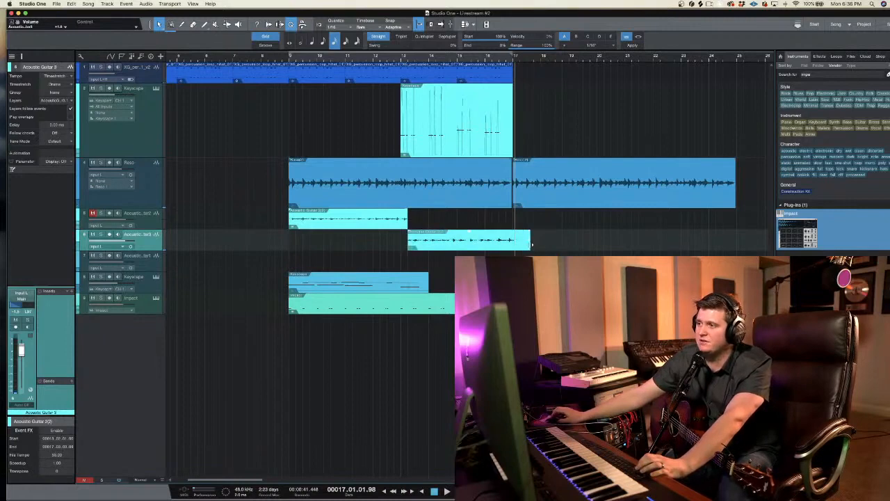
click(544, 252)
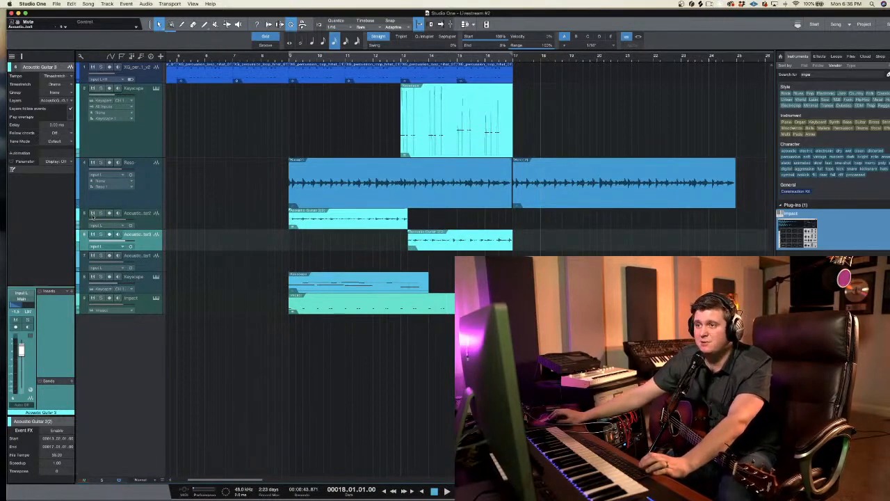
right_click(117, 314)
click(101, 349)
right_click(113, 340)
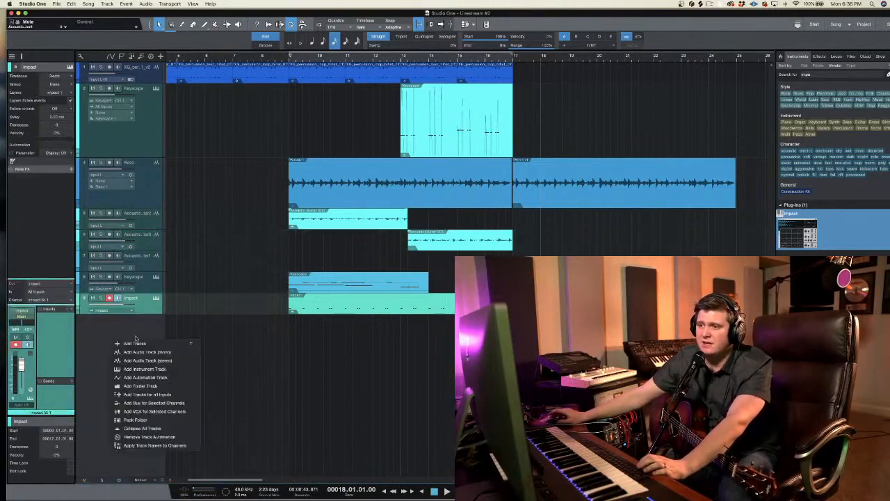
click(294, 341)
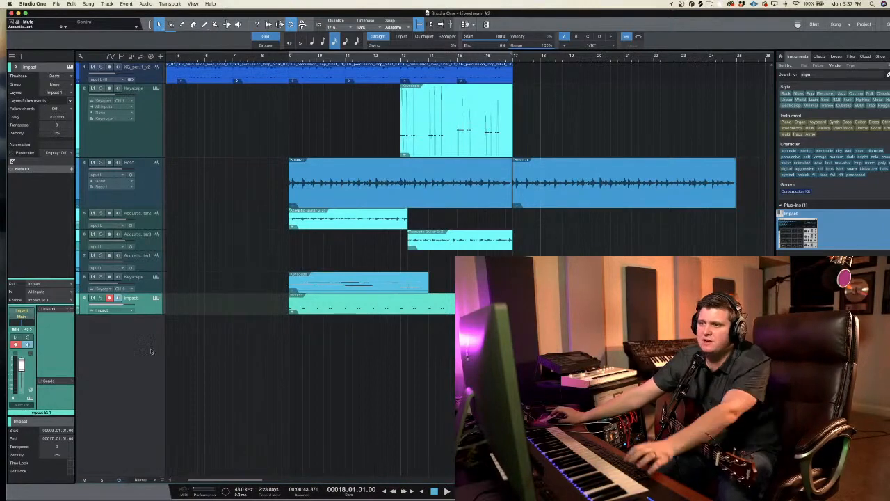
right_click(128, 339)
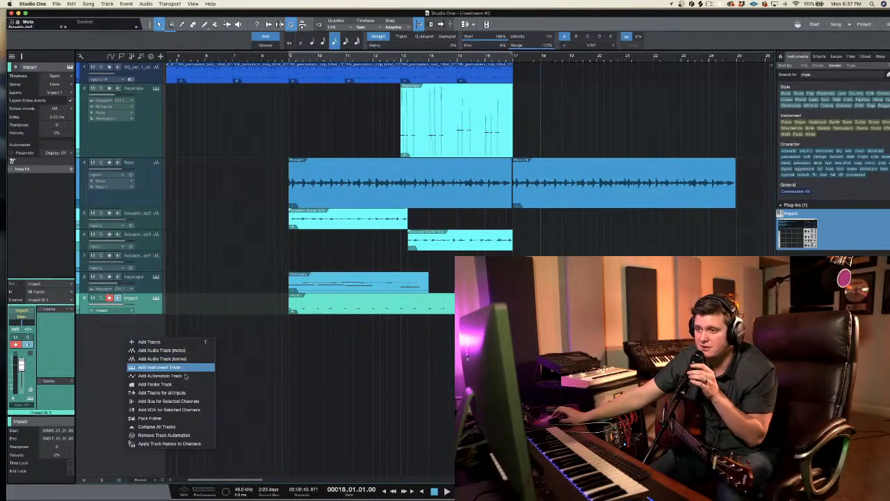
click(226, 333)
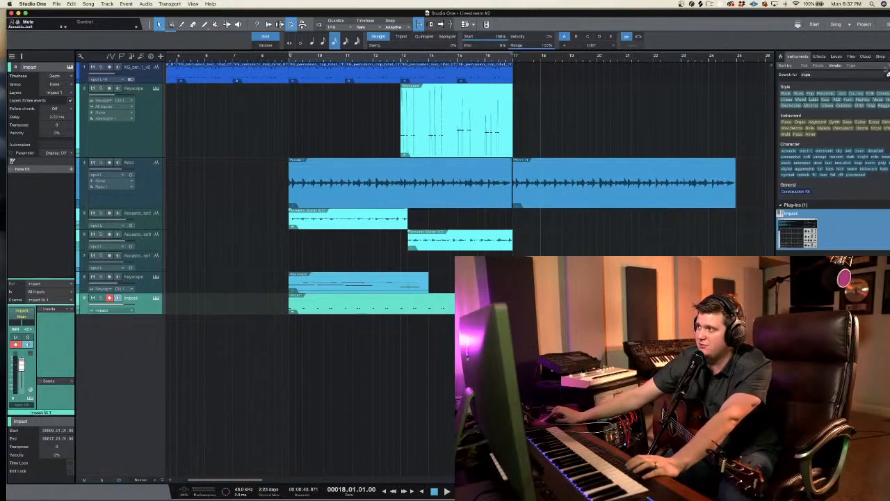
Step: Find Kontakt among the instruments by searching for "kont" and add it as a new instrument track below Impact
click(889, 75)
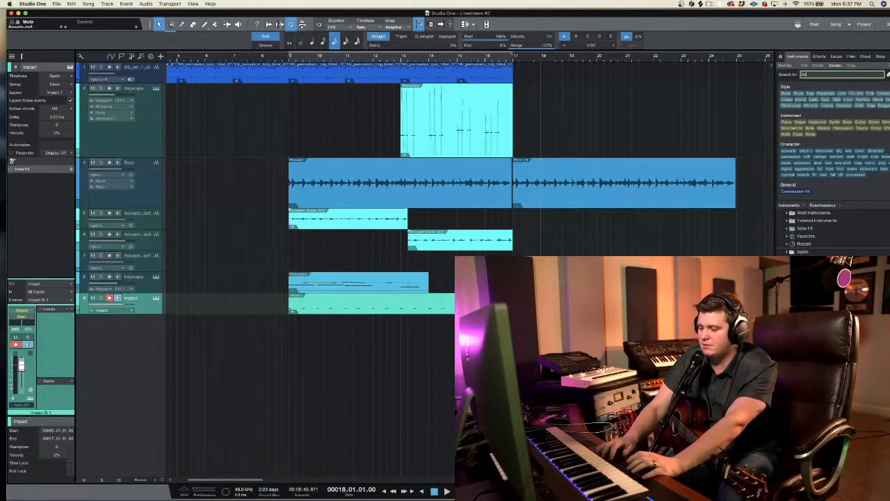
text(kontakt)
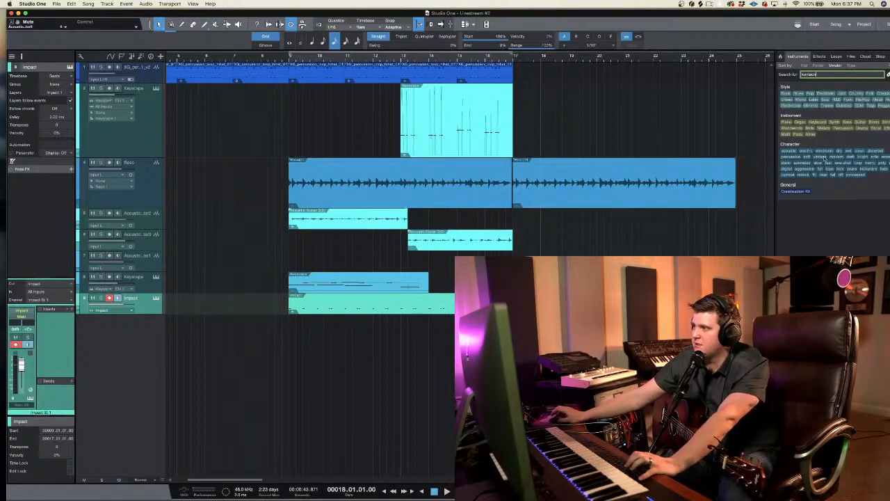
click(819, 57)
click(799, 57)
click(818, 57)
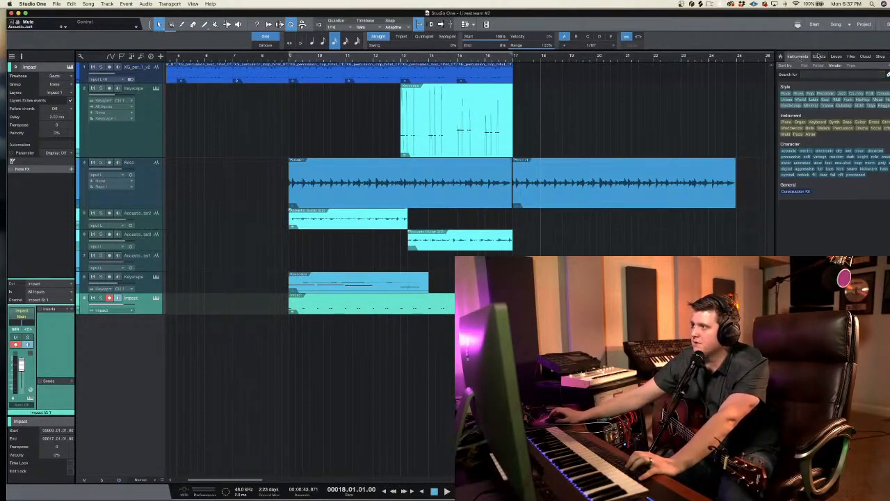
click(888, 75)
click(798, 57)
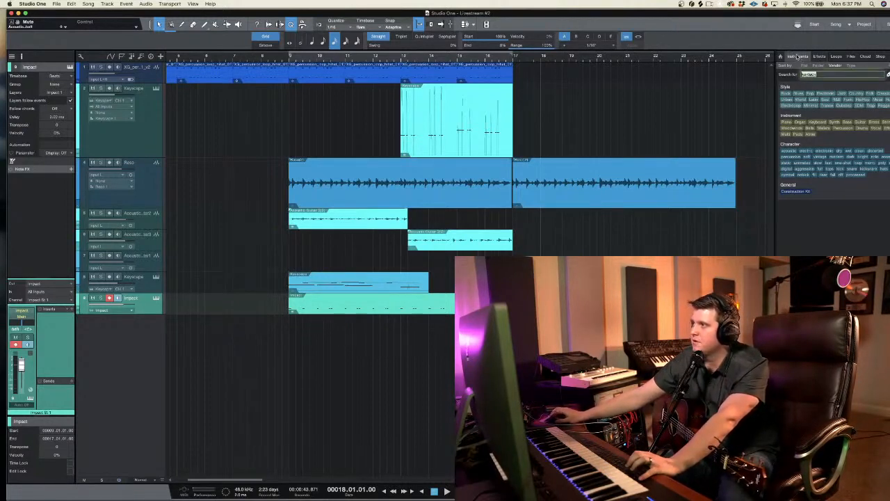
text(kont)
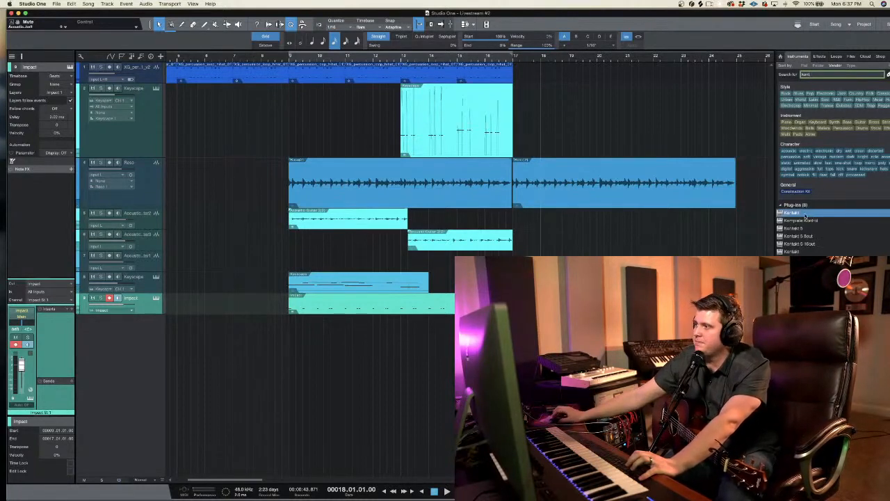
drag(806, 218, 381, 366)
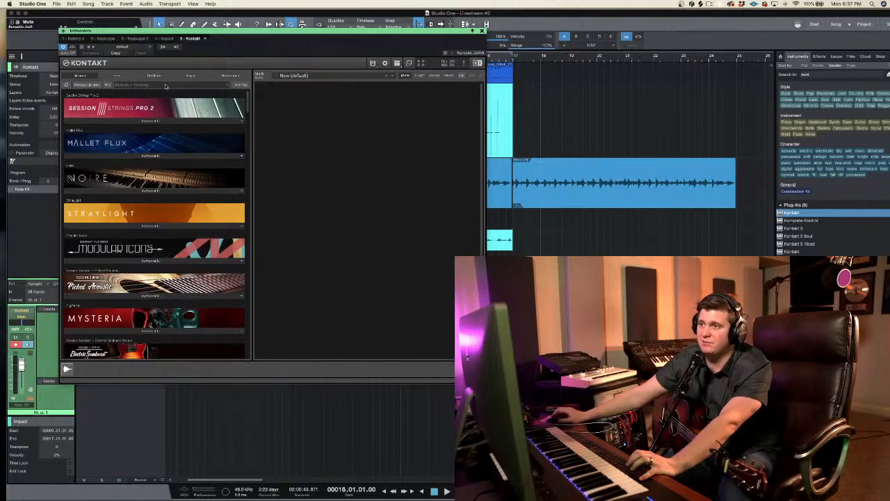
Step: Find the Shimmer Shake Strike library in Kontakt and load its instrument
click(165, 85)
text(shake)
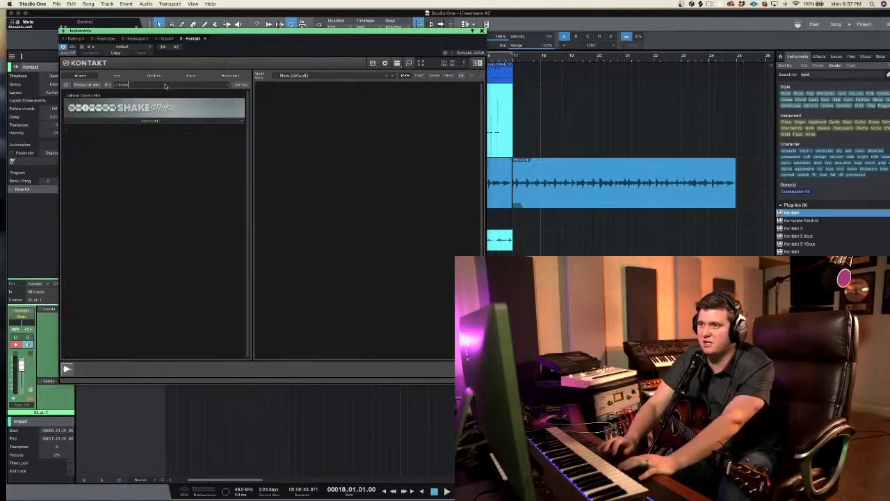
click(152, 122)
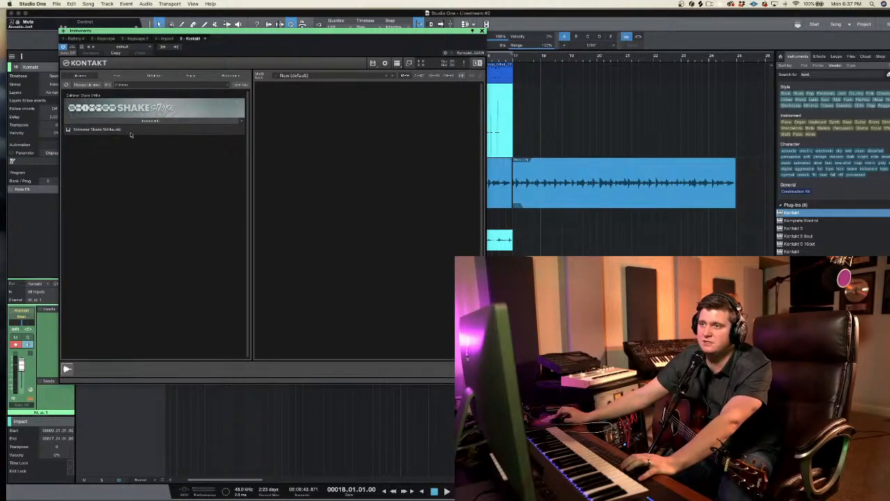
double_click(129, 132)
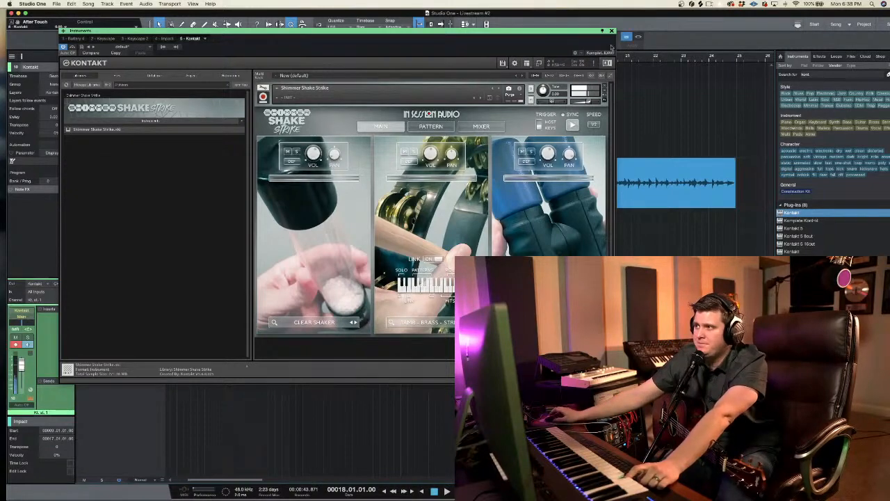
Step: Change the three Shimmer Shake Strike sounds to Mic Shaker - Silver, Claps - Group and Talking Shaker
click(354, 322)
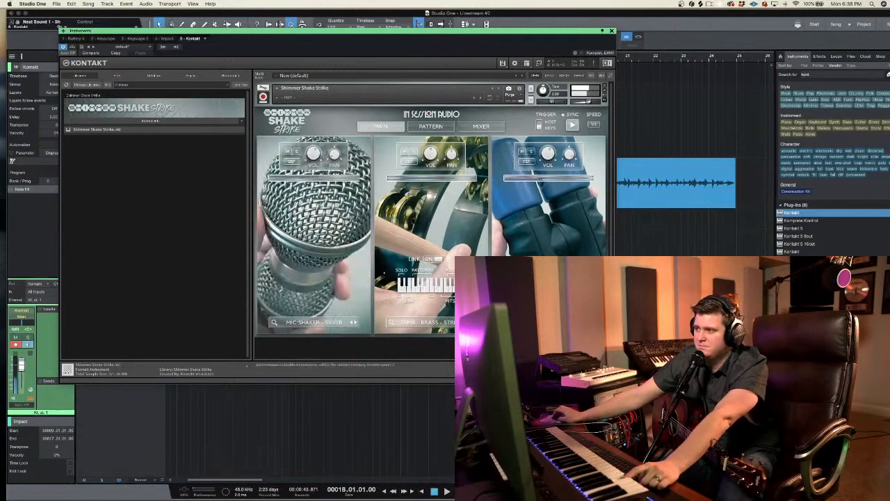
click(590, 322)
click(590, 322)
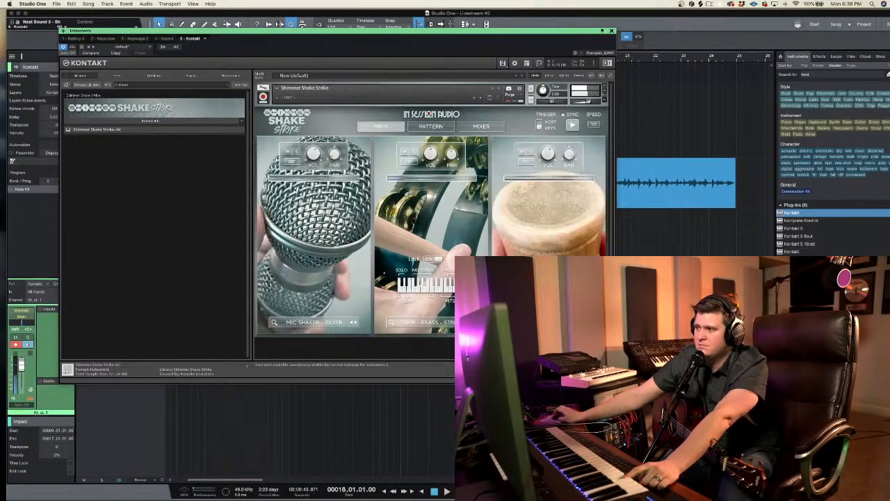
click(473, 323)
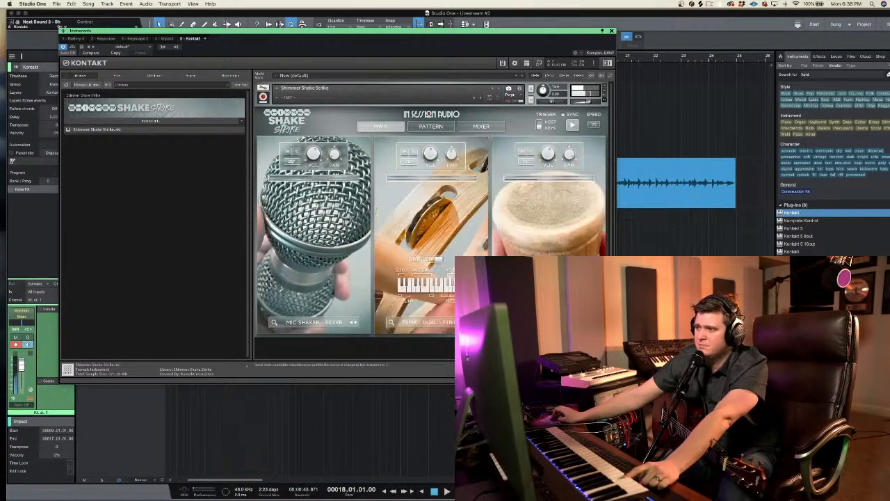
click(472, 322)
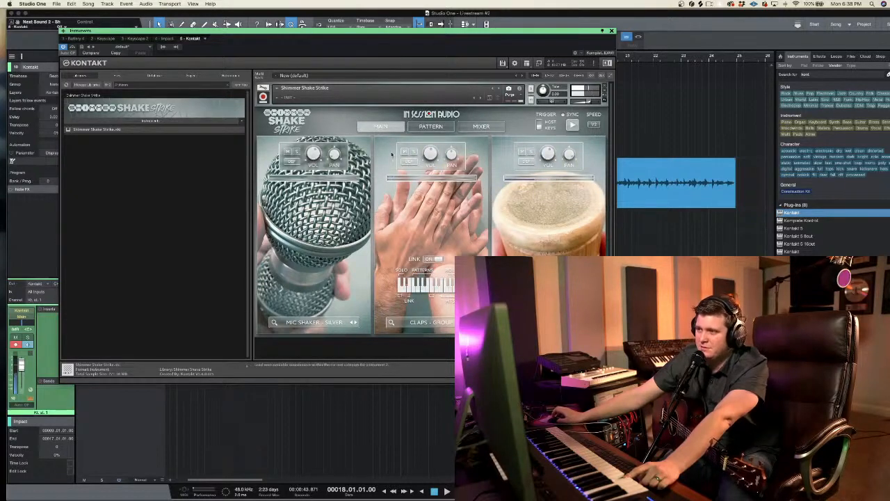
Step: Check the Shimmer Shake Strike pattern, raise the mic shaker's reverb send in its mixer, and close the instrument window
click(430, 126)
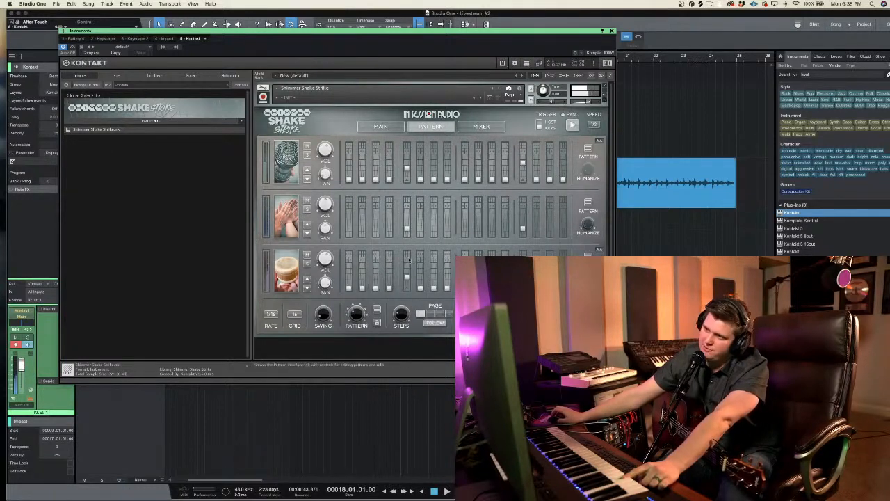
click(381, 126)
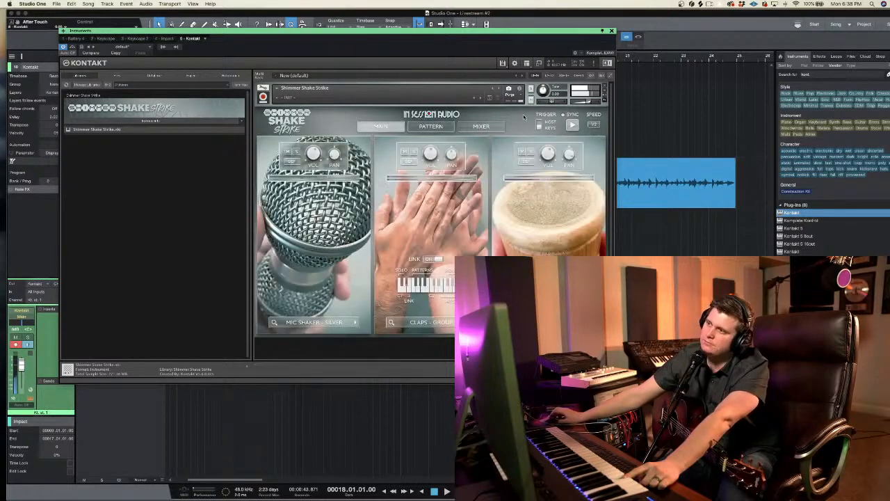
click(480, 126)
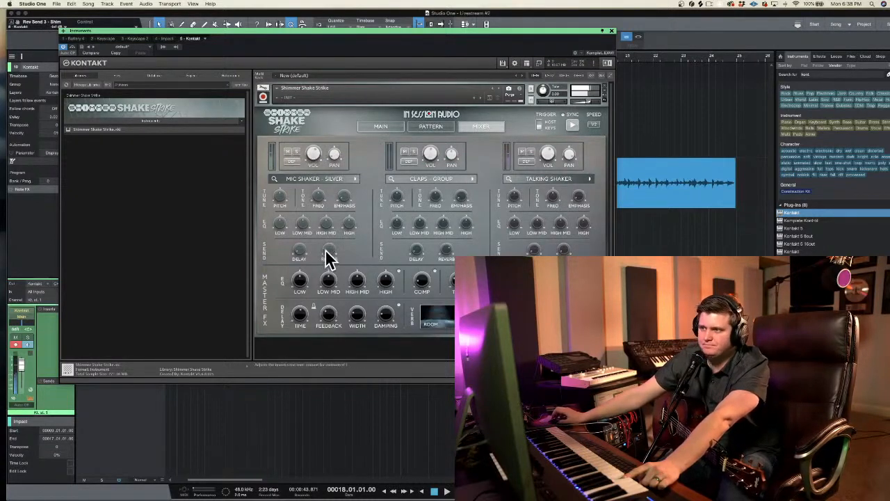
drag(329, 258, 329, 247)
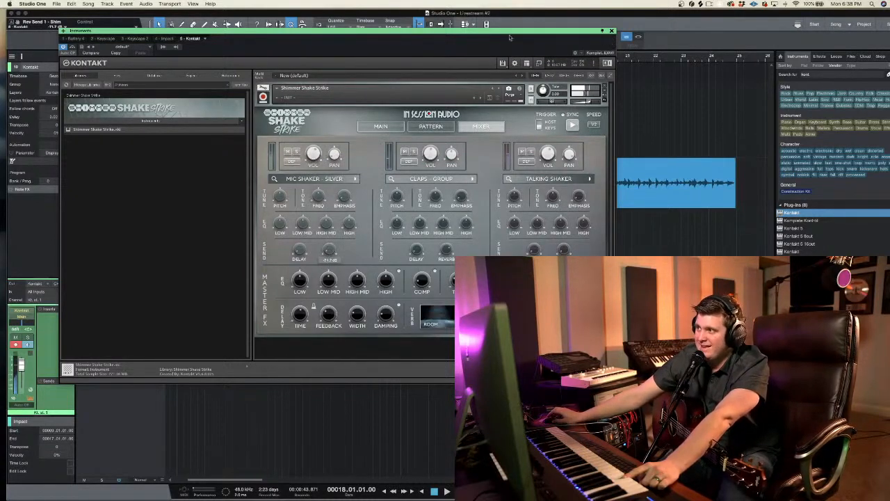
click(612, 31)
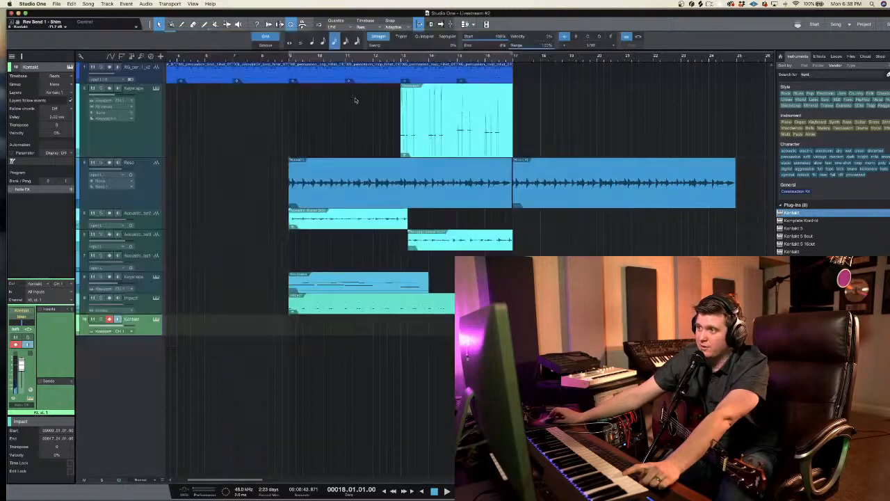
Step: Enlarge the Kontakt track's height, arm it for recording and place the playback cursor at bar 9
click(402, 59)
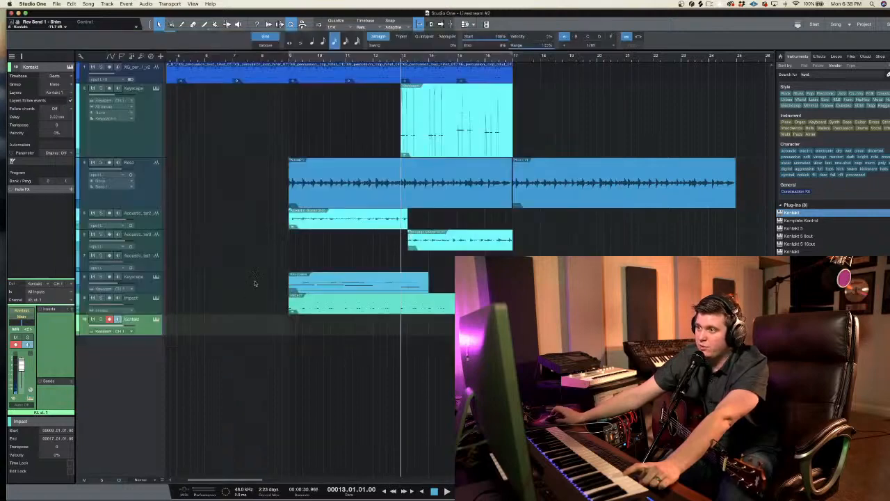
click(109, 320)
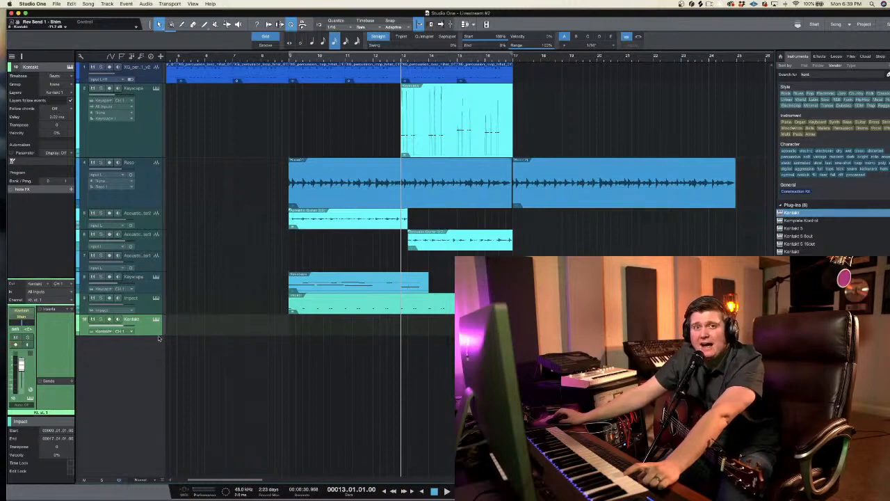
drag(158, 336, 158, 435)
click(109, 320)
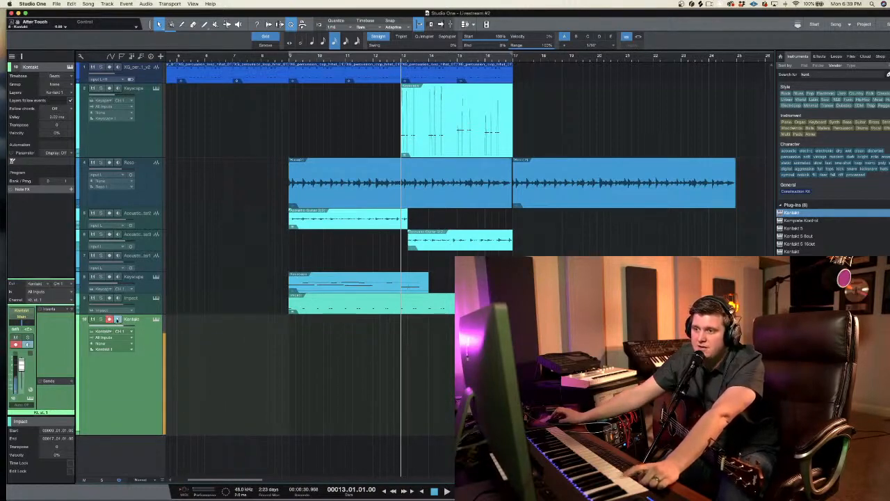
click(290, 59)
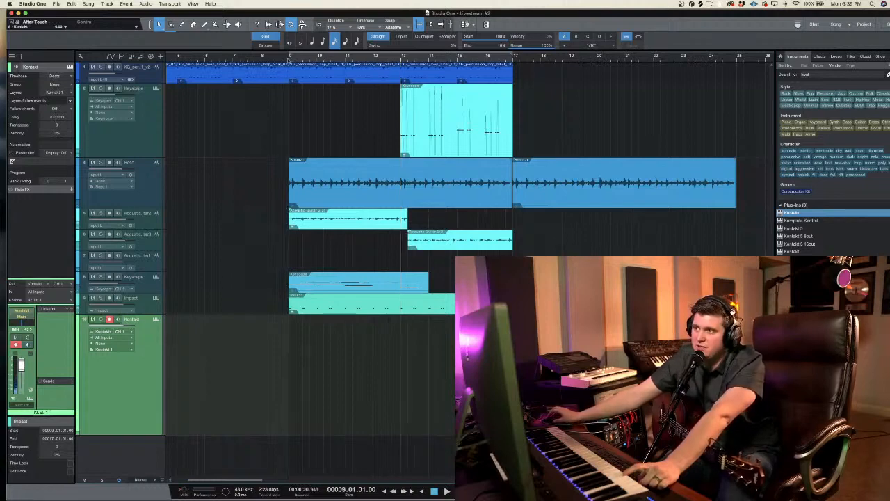
Step: Record a Shimmer Shake Strike take on the Kontakt track from bar 9 to bar 17
click(118, 320)
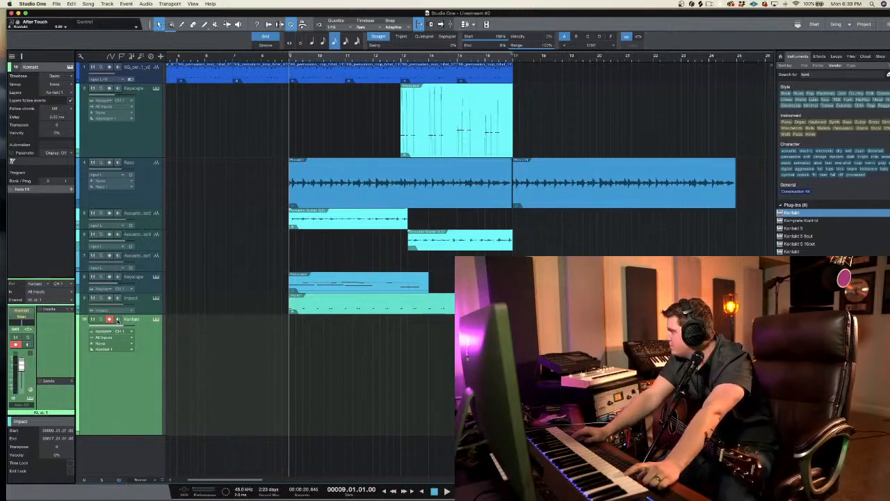
key(KP_Multiply)
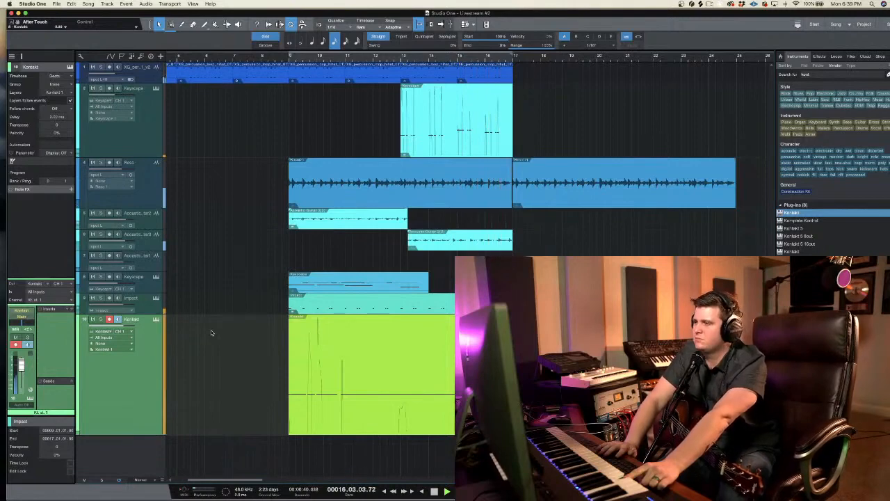
key(space)
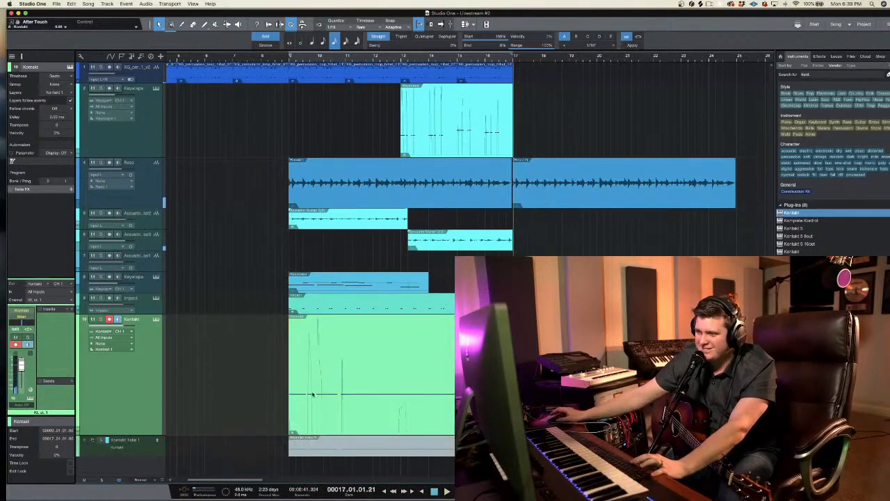
Step: Examine the recorded Kontakt part's notes in the note editor, then return to the arrangement
double_click(318, 338)
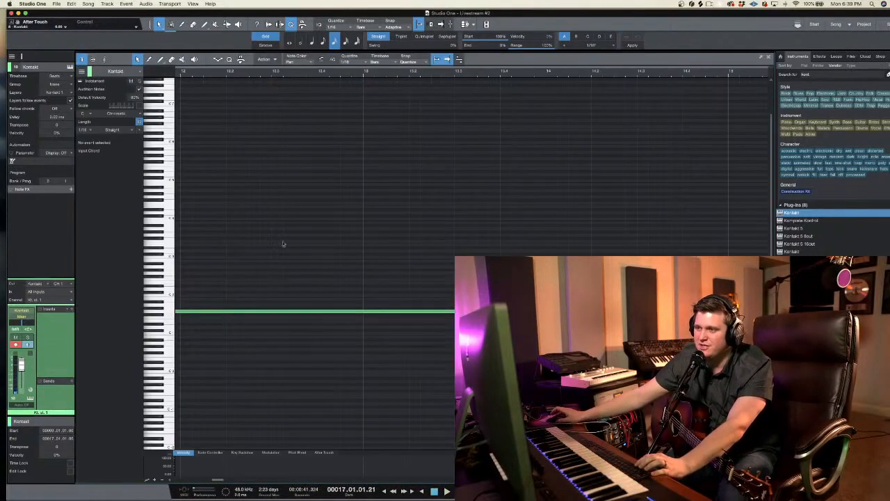
key(F2)
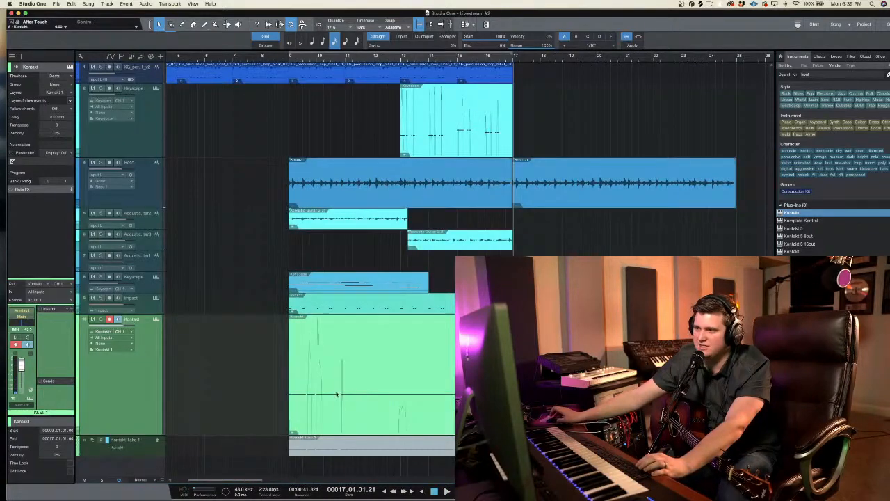
click(109, 318)
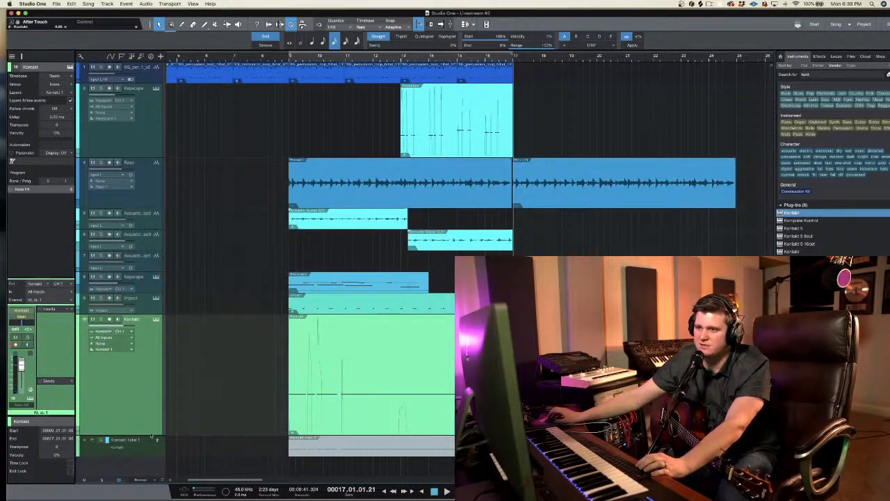
double_click(341, 354)
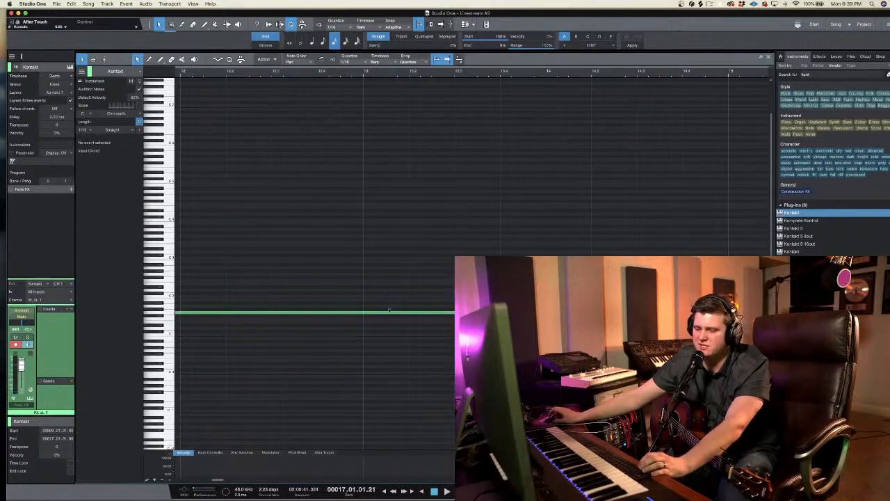
key(F2)
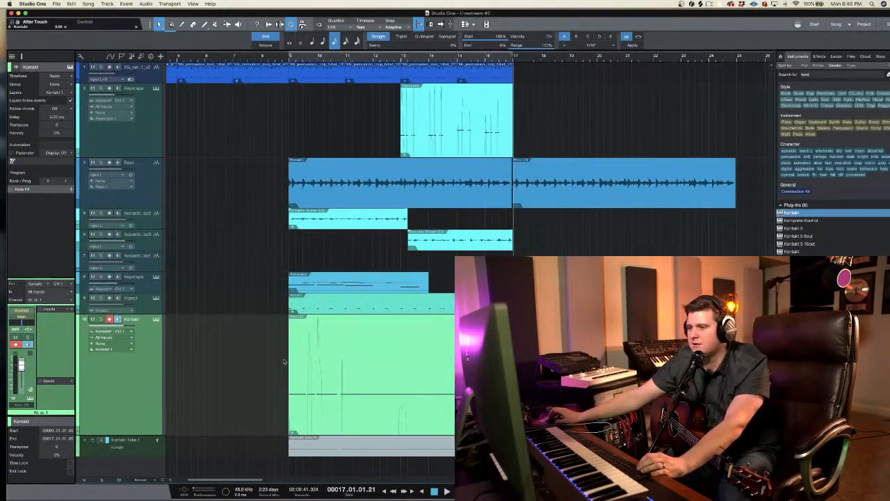
drag(284, 361, 337, 398)
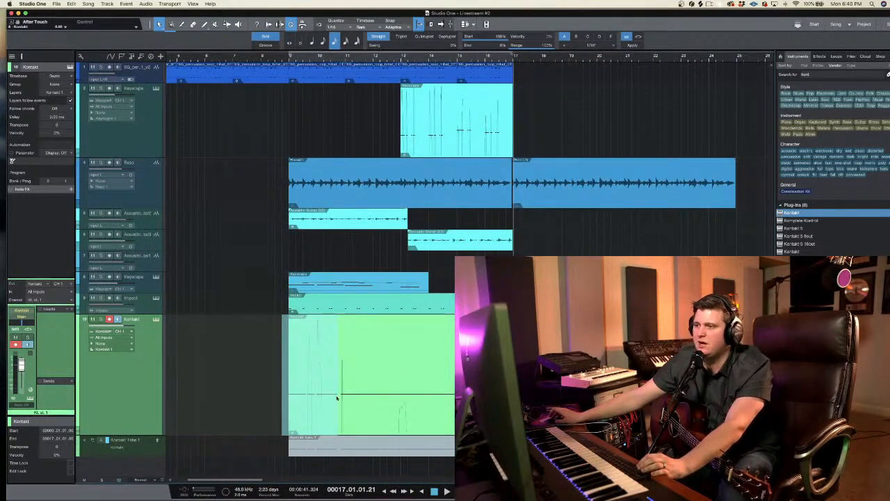
key(ctrl+z)
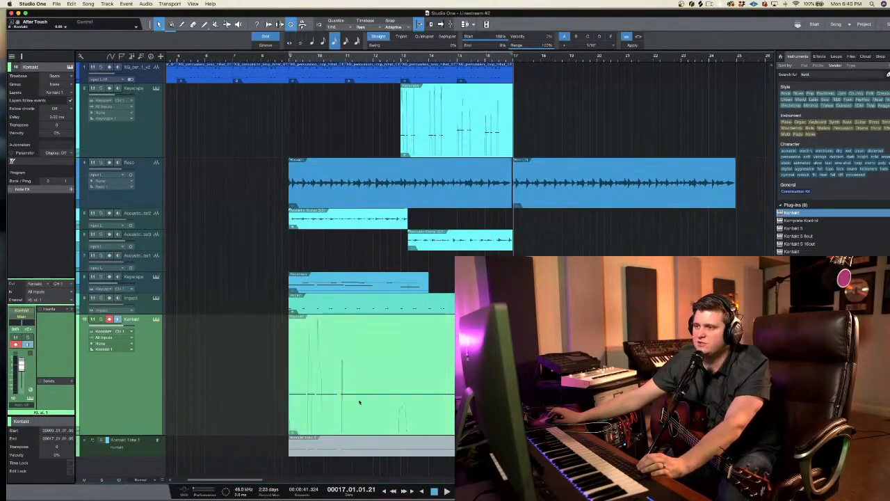
double_click(415, 364)
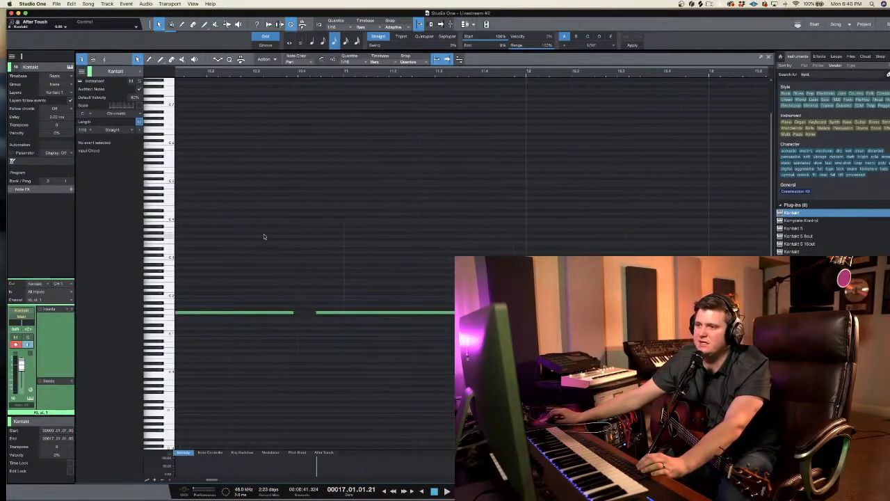
scroll(264, 238, left, 3)
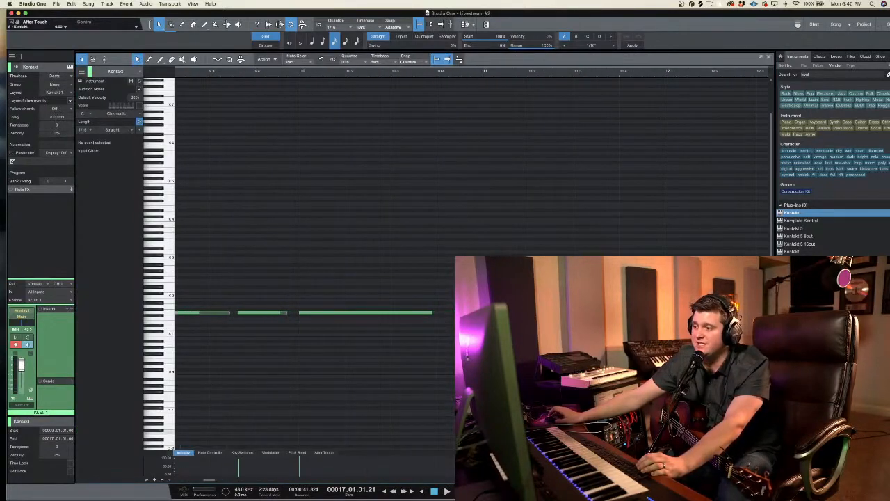
key(F2)
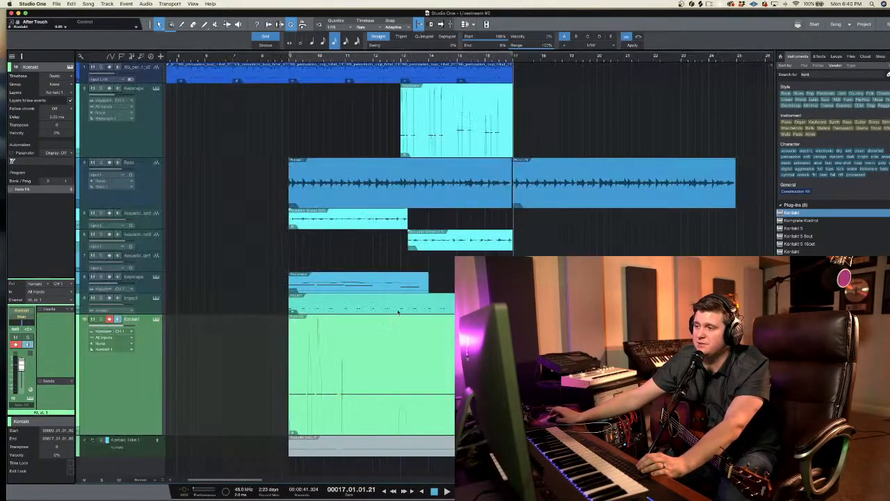
Step: Return the playback cursor to bar 9, reduce the Kontakt track's height and collapse its take layers
click(289, 60)
click(110, 319)
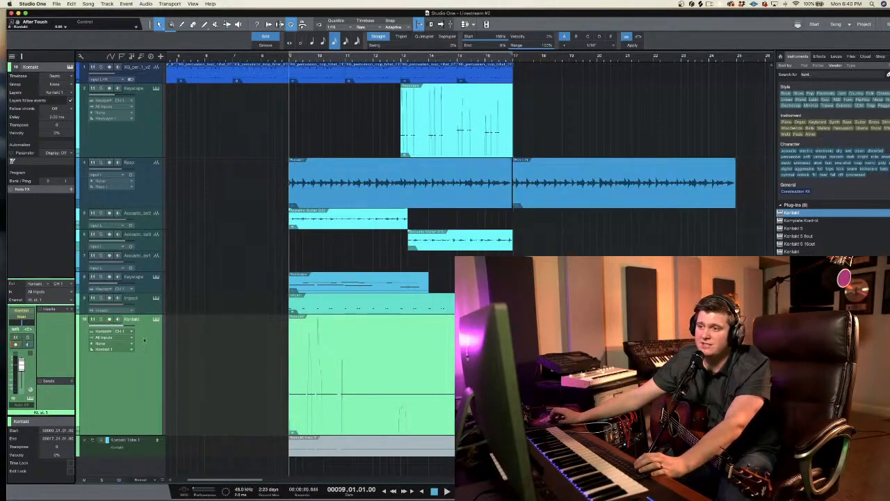
click(152, 434)
drag(153, 436, 152, 376)
right_click(151, 357)
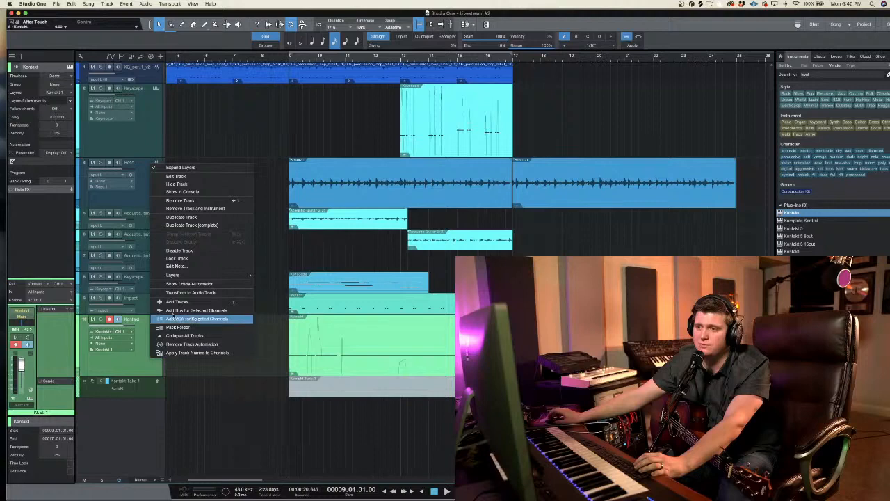
click(202, 166)
right_click(151, 349)
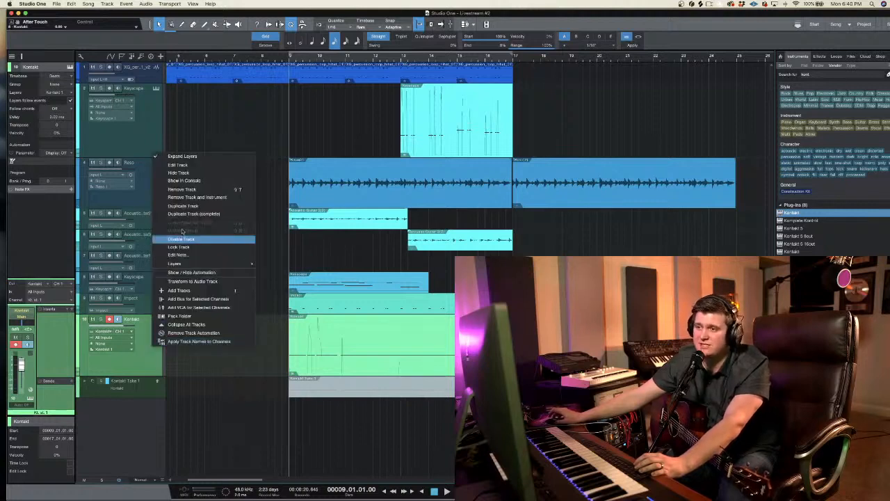
click(191, 155)
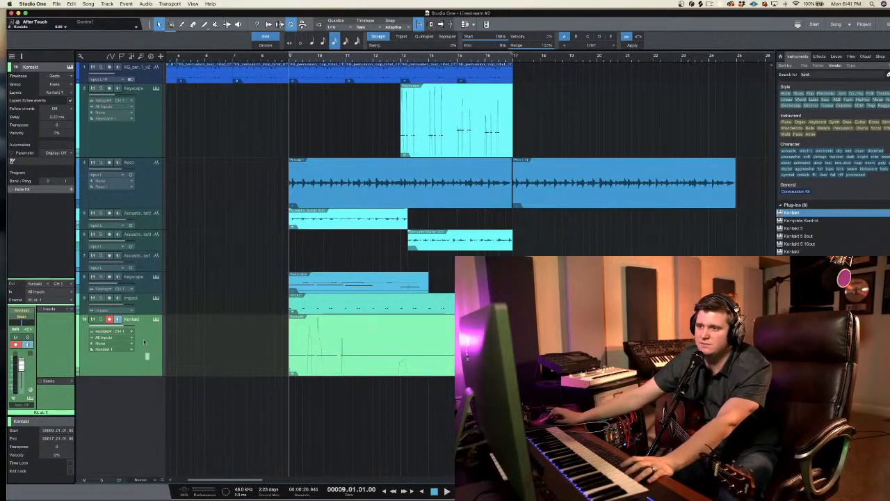
Step: Check the Shimmer Shake Strike mixer in the Kontakt instrument window and close the window
click(110, 319)
click(110, 319)
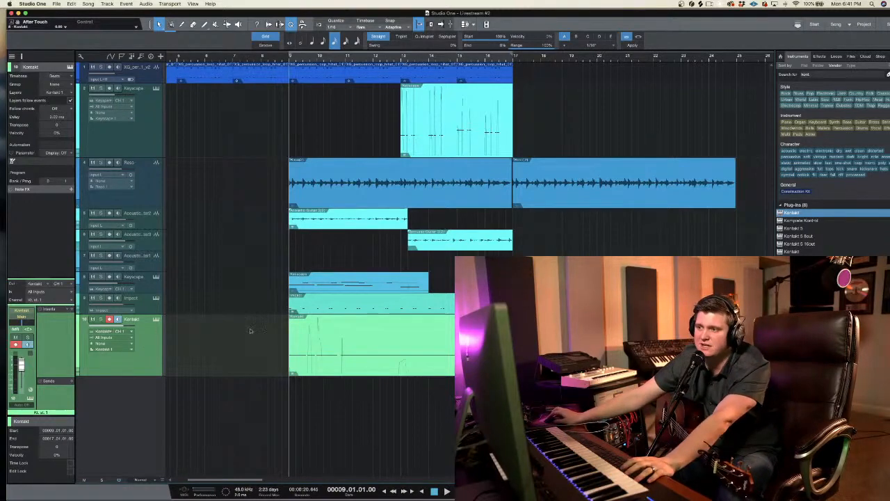
click(156, 319)
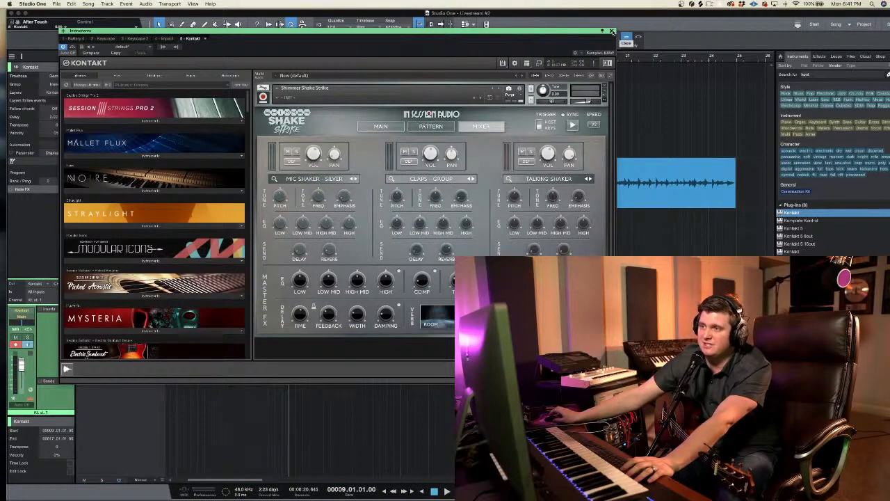
click(612, 31)
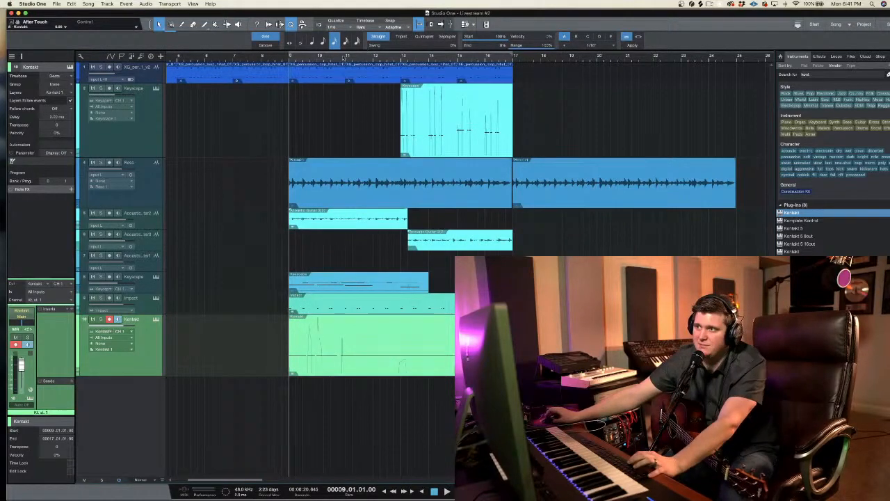
Step: Play the arrangement from around bar 10 and lower the Kontakt track's volume to about -4.5 dB
click(343, 59)
click(324, 59)
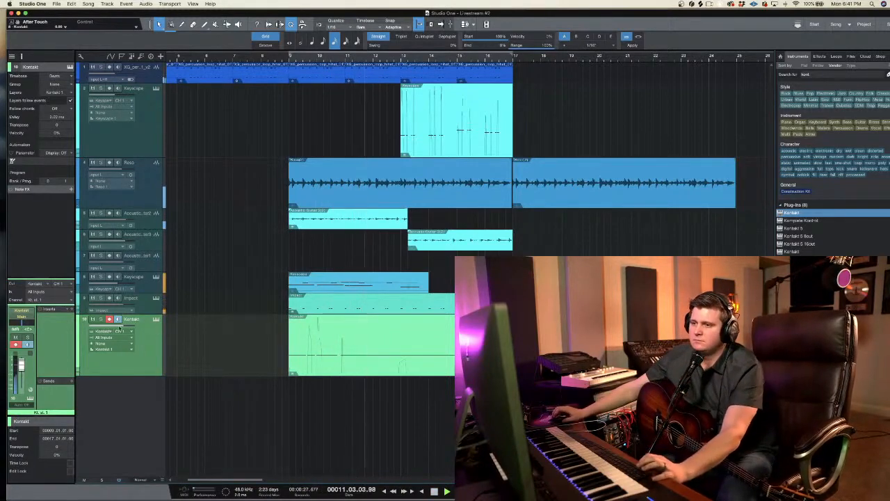
drag(127, 327, 126, 337)
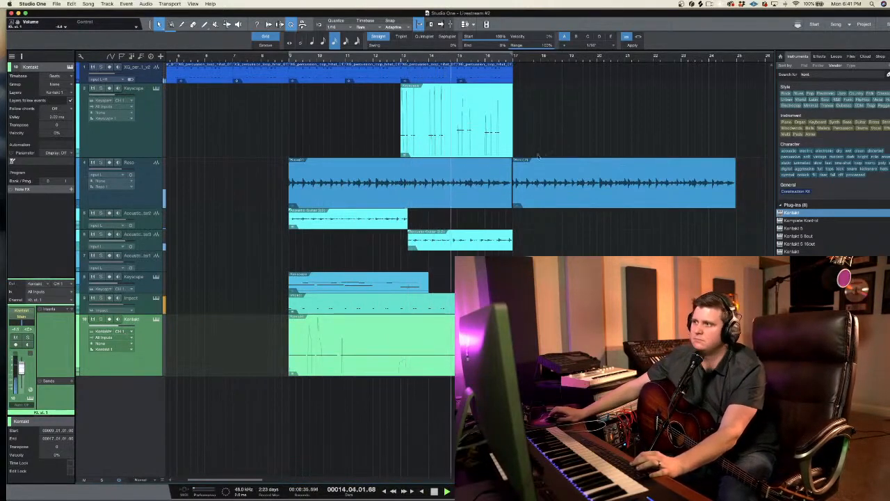
click(583, 140)
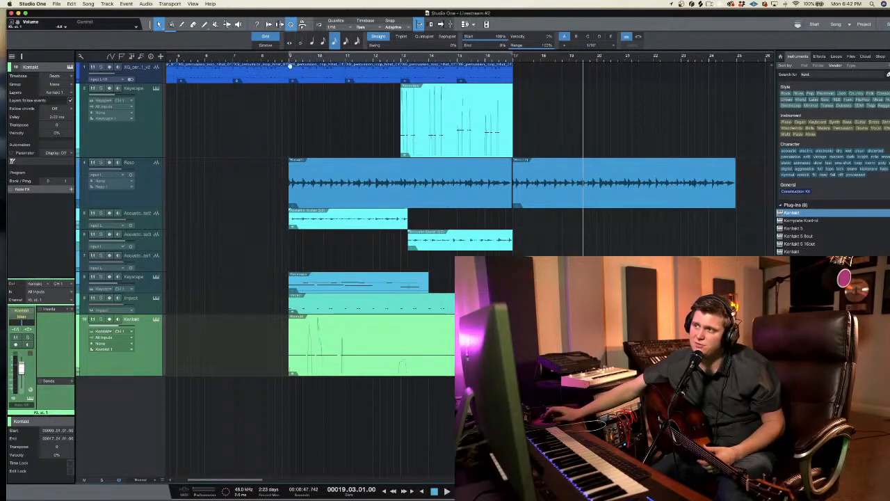
click(289, 59)
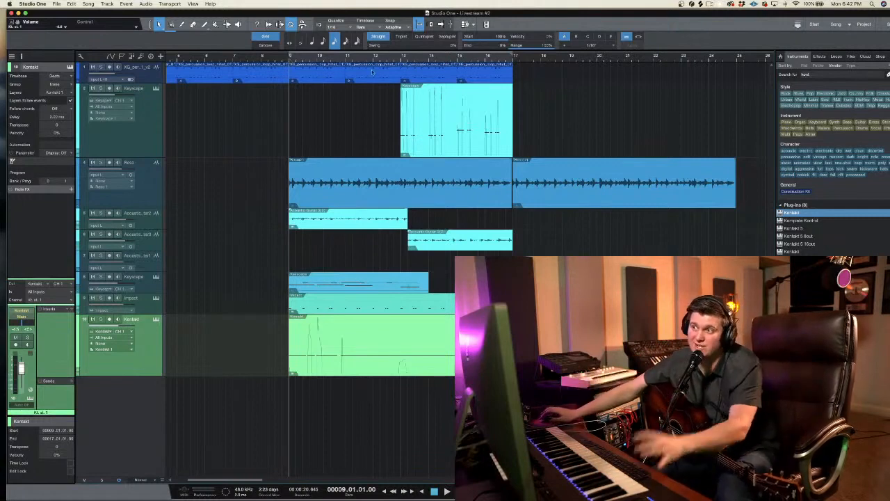
click(345, 61)
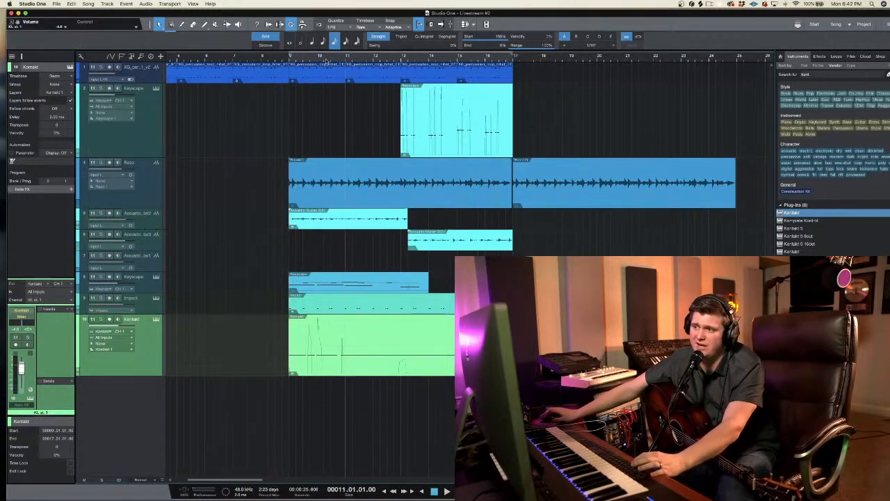
click(324, 61)
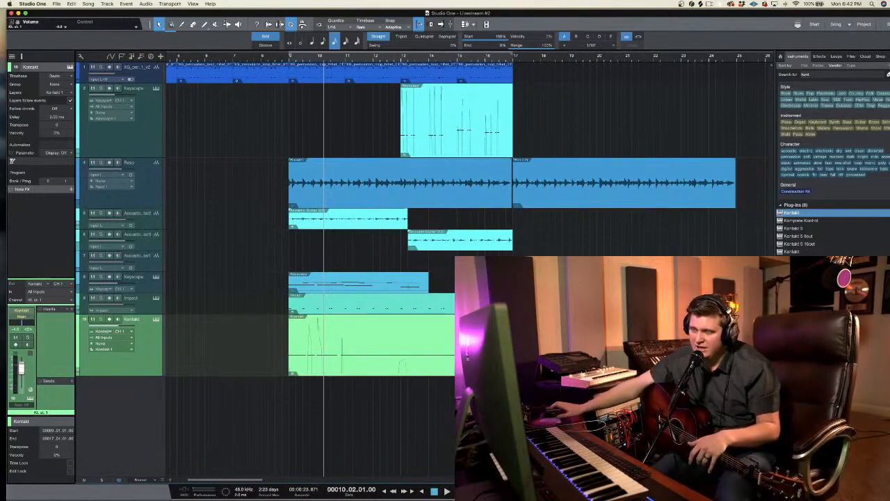
click(653, 61)
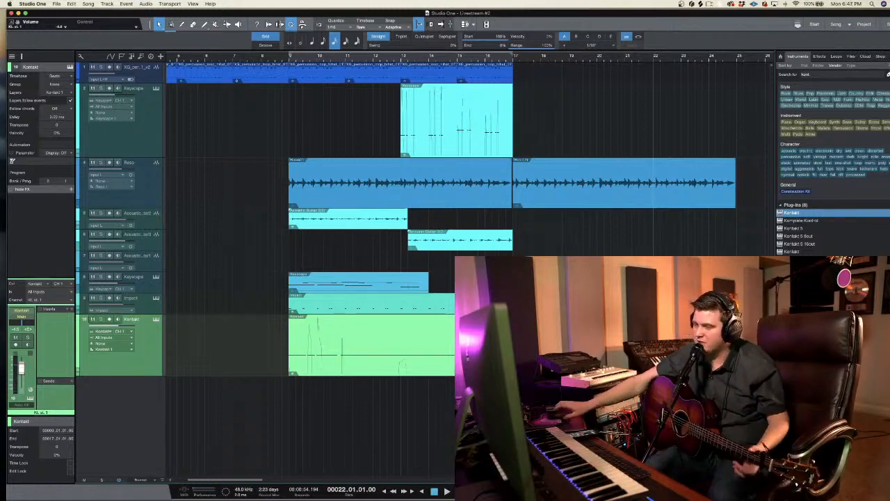
Step: Place the playback cursor at bar 9, reduce the Kontakt track's height and lower its volume to just below -7 dB
click(289, 58)
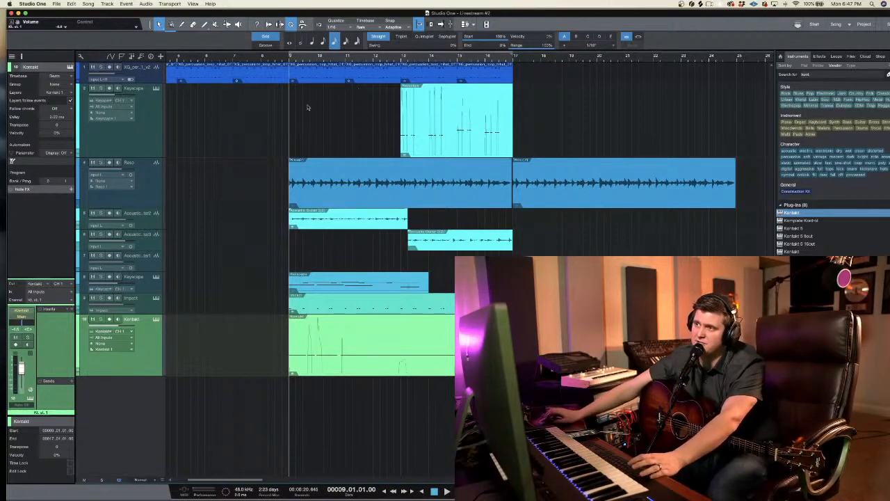
click(286, 61)
click(288, 60)
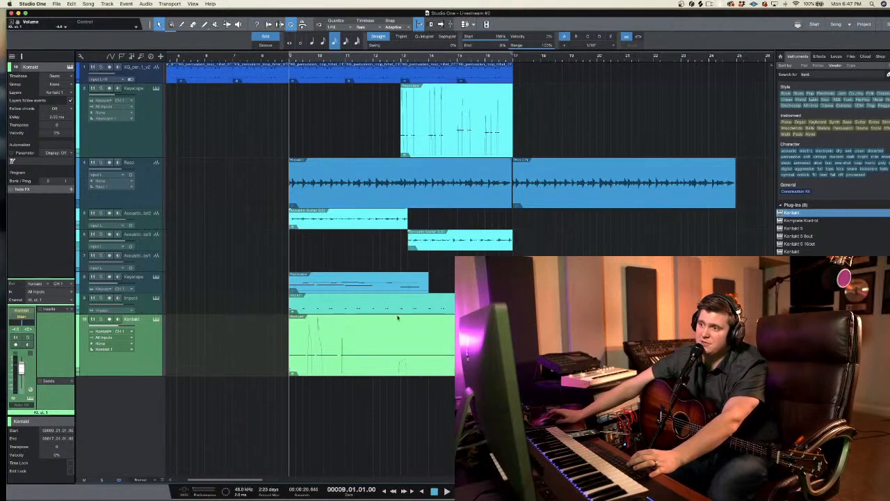
click(159, 352)
drag(161, 376, 160, 355)
click(109, 319)
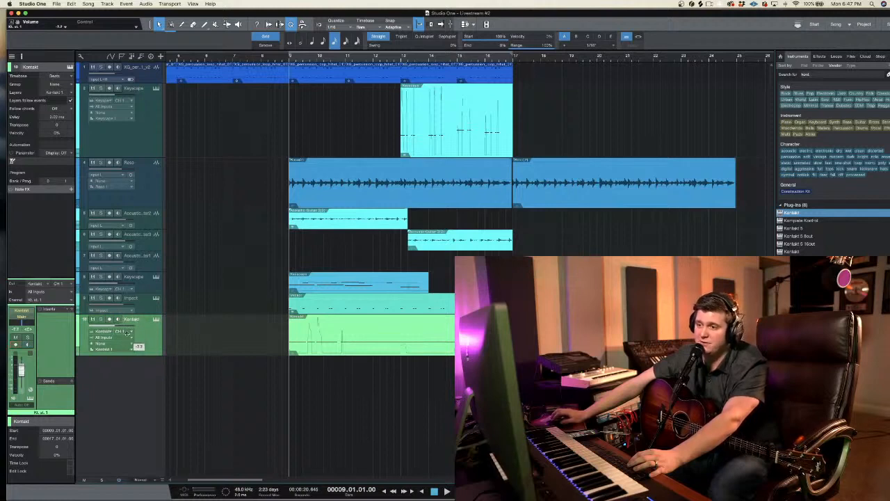
click(220, 326)
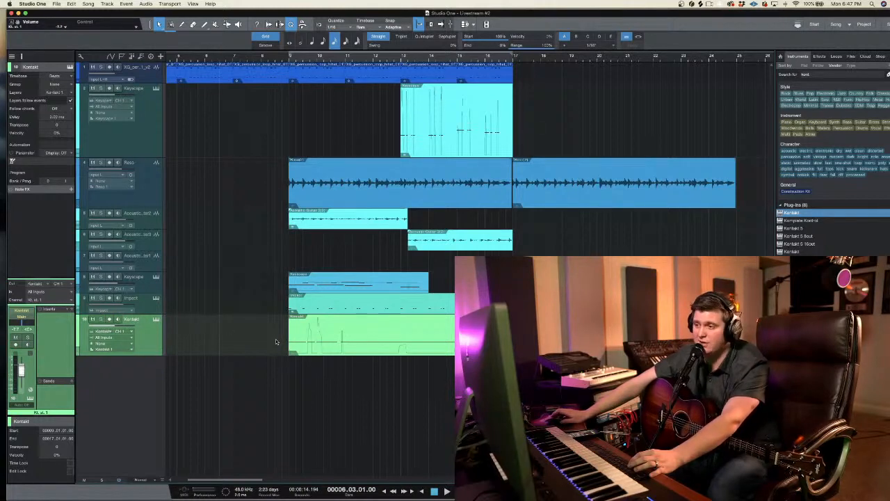
Step: Shrink the Kontakt track's height further, play the song from bar 9 and return the playback cursor there
click(289, 61)
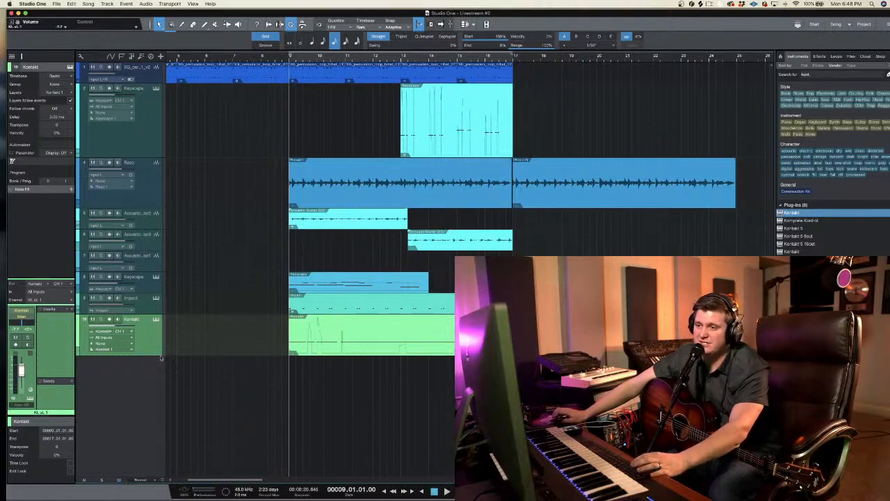
drag(160, 355, 165, 343)
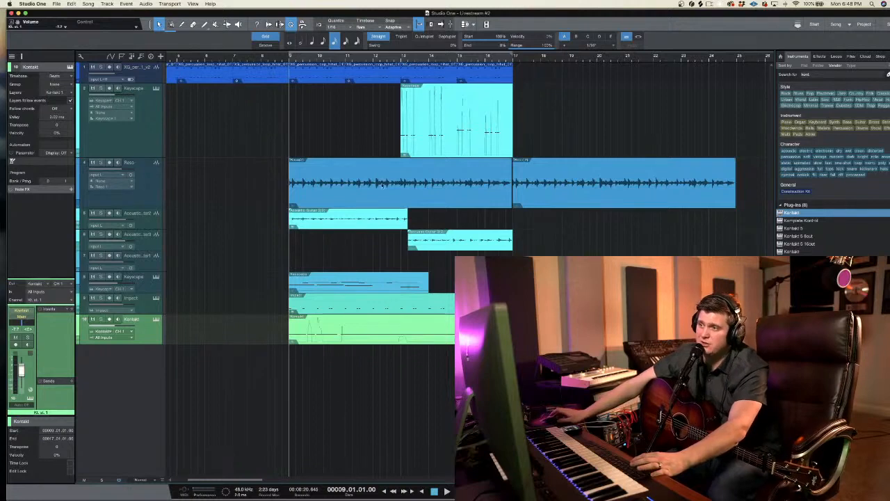
key(space)
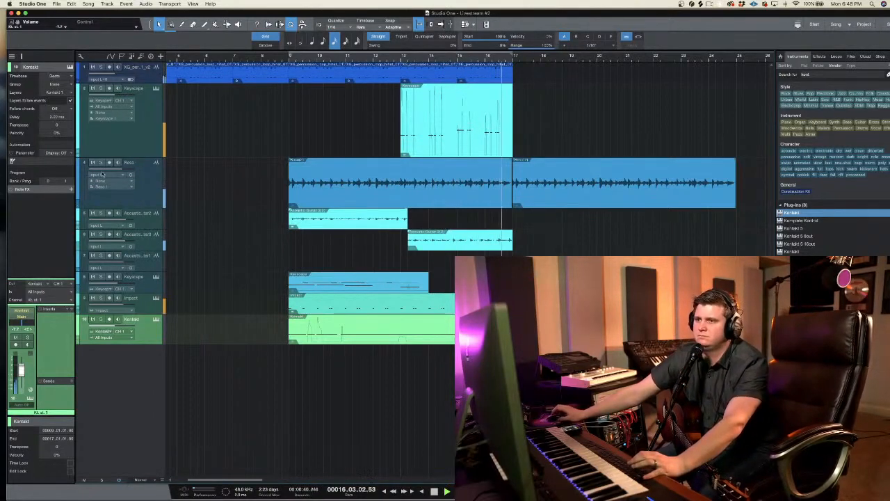
click(290, 59)
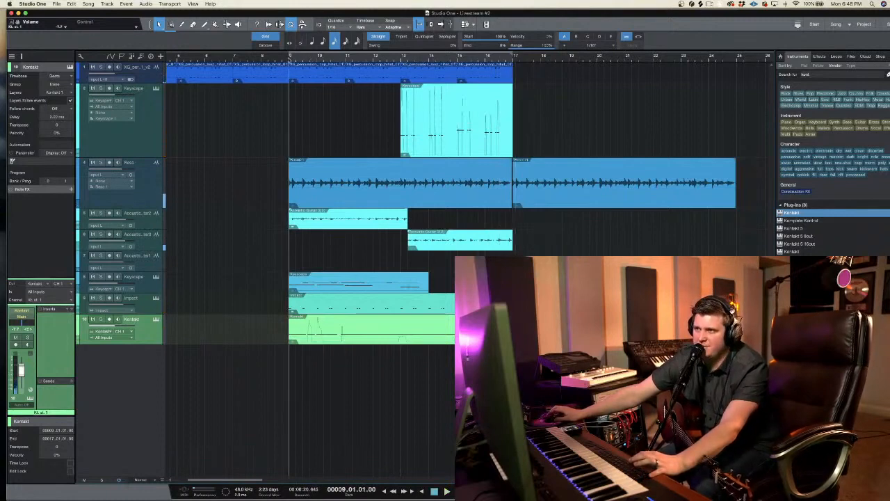
Step: Play the song from bar 9 with Reso and the lower Keyscape muted, and add a mono audio track below Kontakt
key(space)
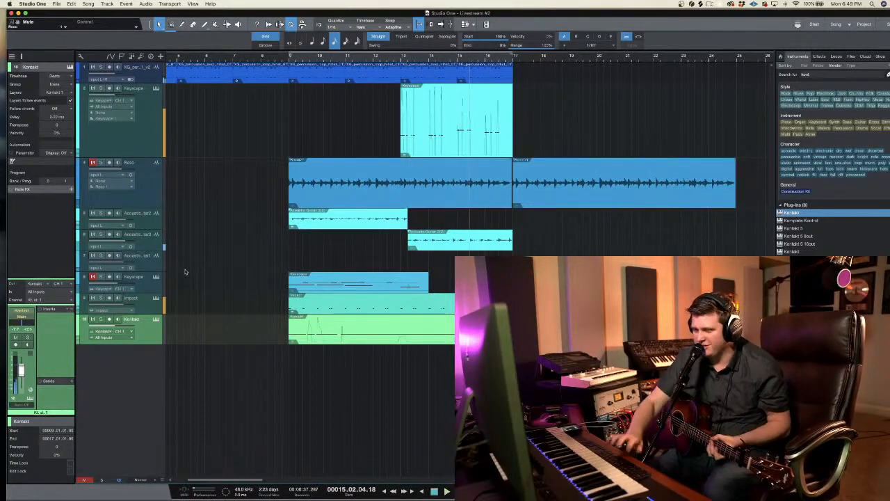
click(142, 279)
click(147, 264)
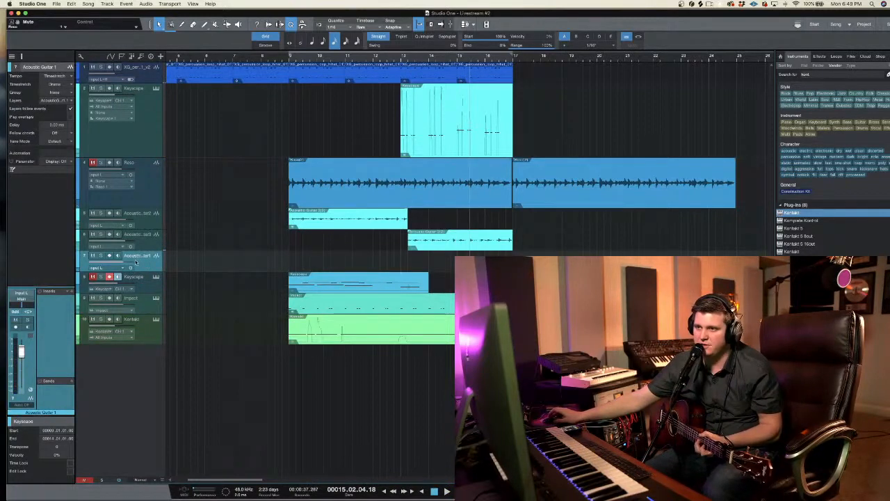
right_click(134, 369)
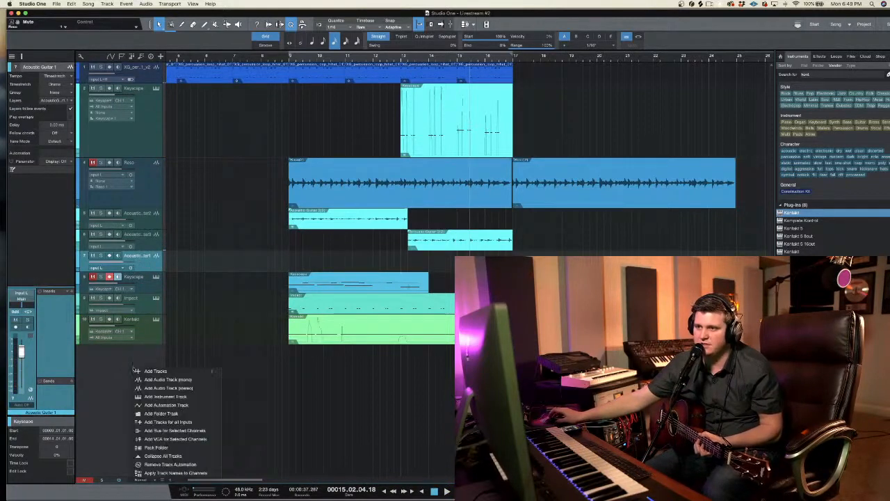
click(174, 380)
drag(140, 278, 157, 411)
click(118, 350)
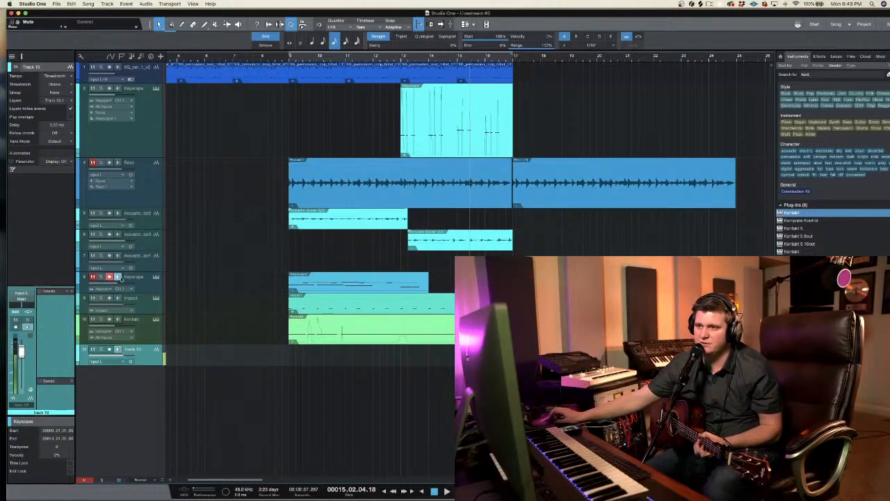
Step: Rename the new audio track Guitar and increase its height
double_click(132, 349)
text(Guitar)
key(Return)
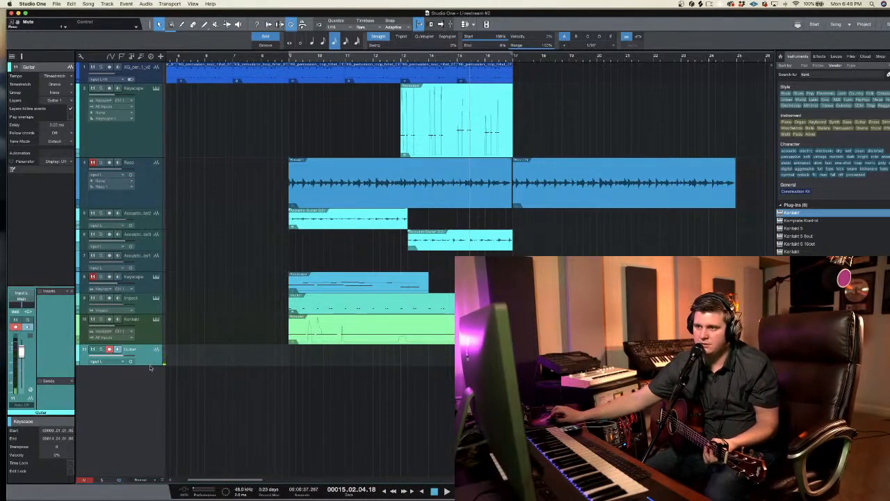
drag(149, 366, 150, 421)
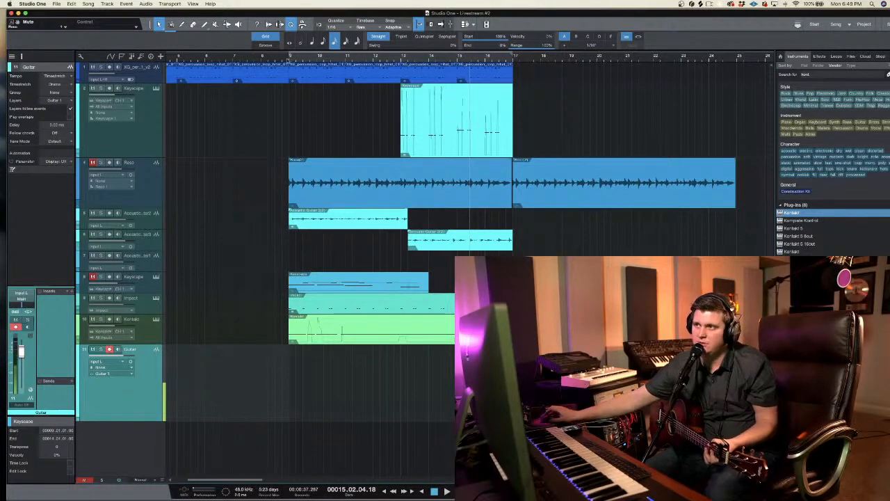
Step: Record a guitar take on the Guitar track from bar 9 to just past bar 17, and delete the recorded event
click(288, 60)
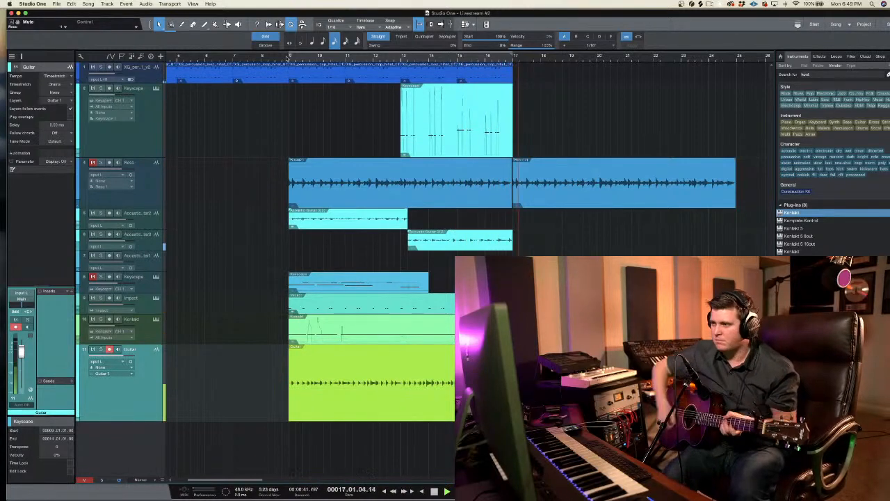
key(space)
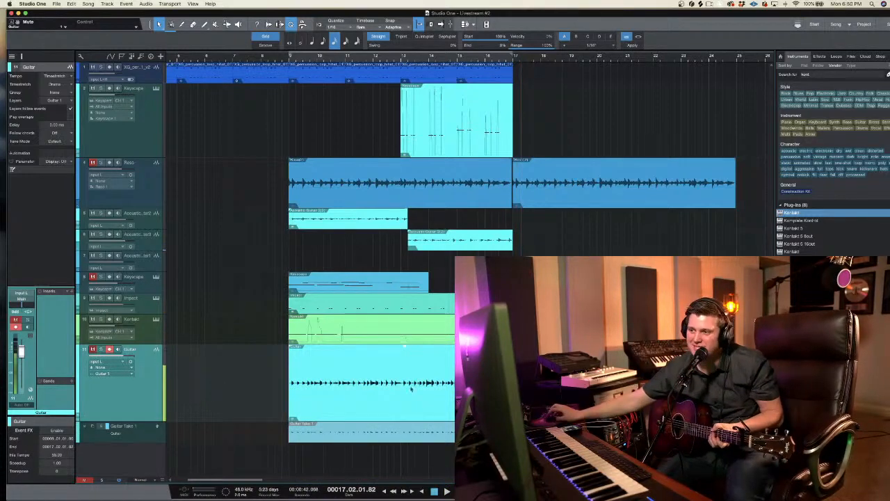
key(Delete)
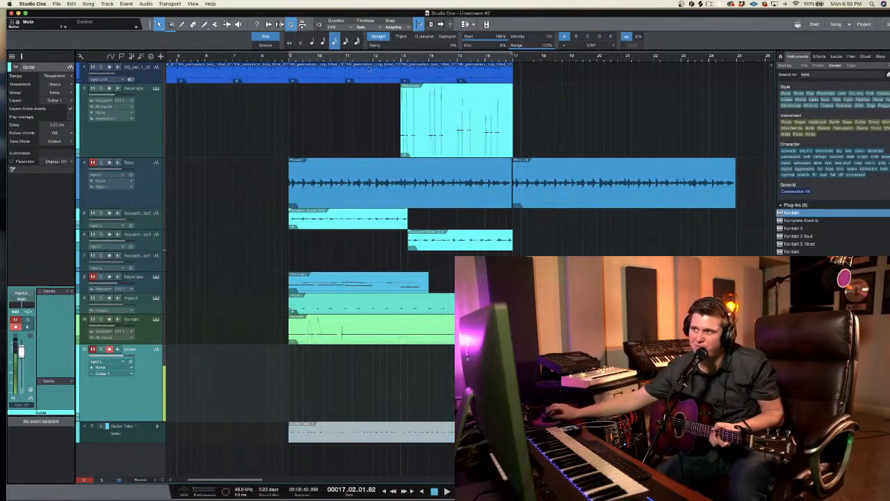
Step: Record another guitar take on the Guitar track from bar 12 to just past bar 17
click(373, 58)
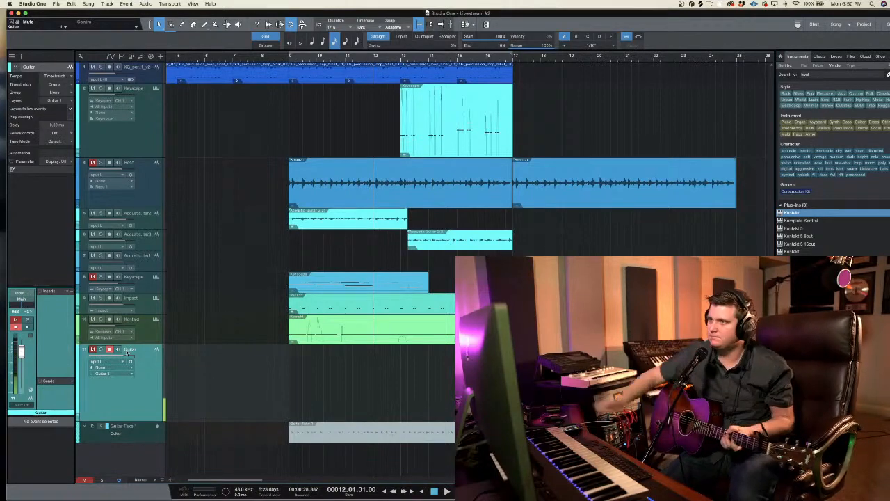
key(KP_Multiply)
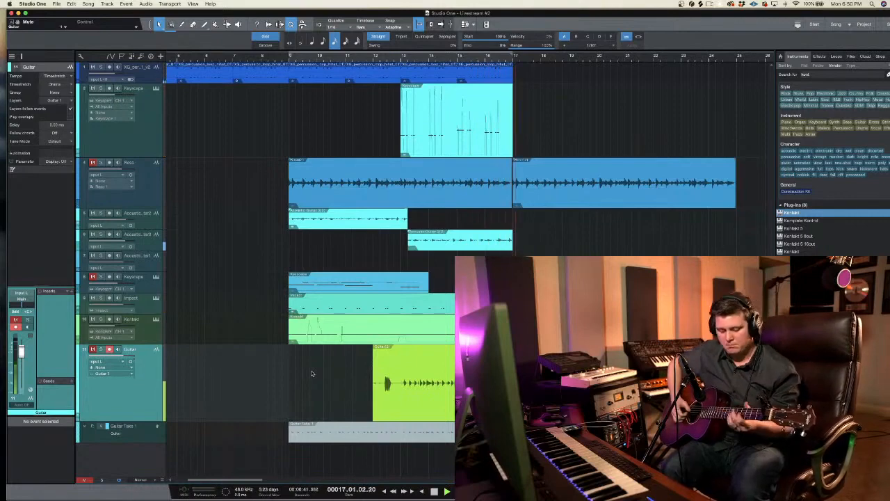
key(space)
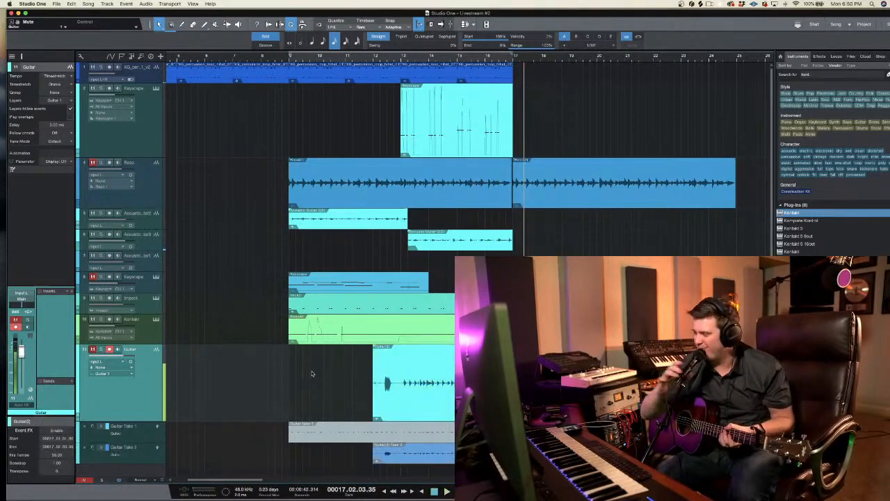
Step: Re-record the guitar part from bar 12 to just past bar 17 and trim off its start up to beat 12.4
click(375, 56)
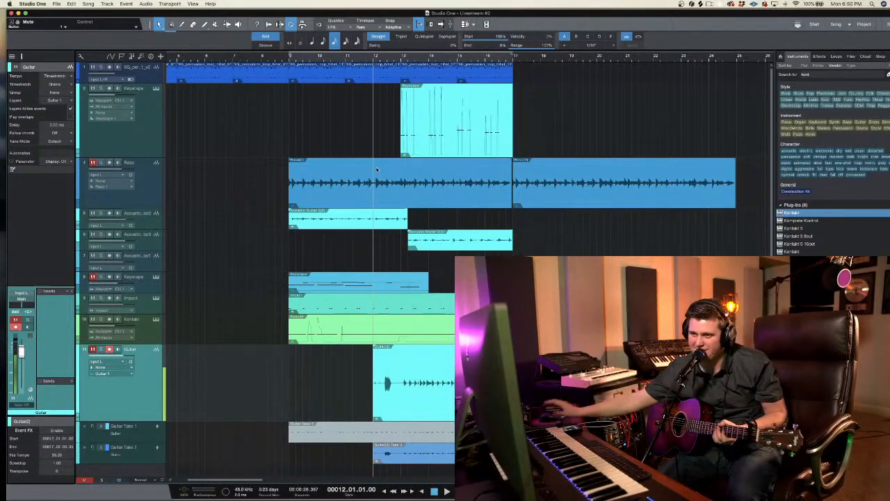
key(KP_Multiply)
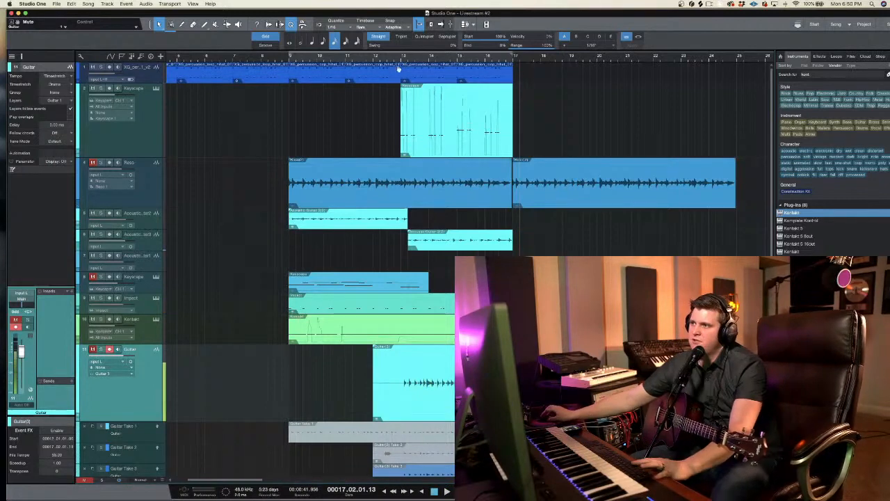
drag(345, 377, 393, 370)
key(Delete)
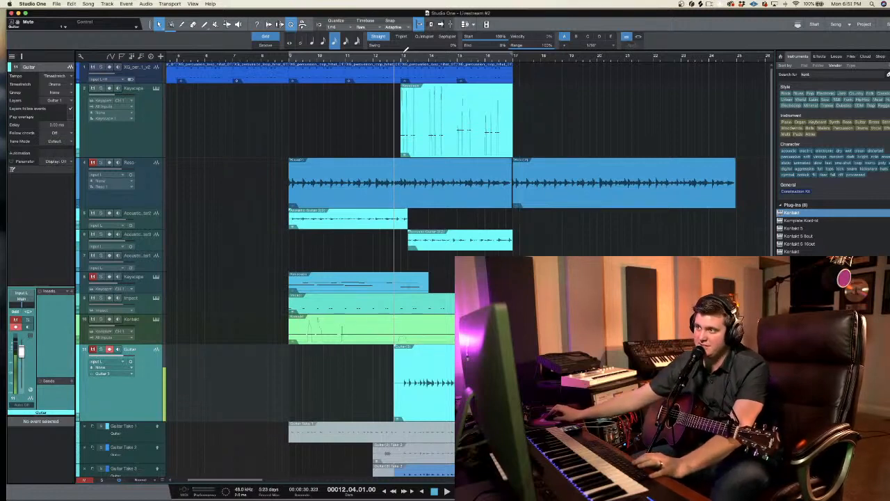
Step: Place the playback cursor at bar 13, disarm the Guitar track and solo it together with Acoustic Guitar 3
drag(474, 50, 512, 51)
key(KP_1)
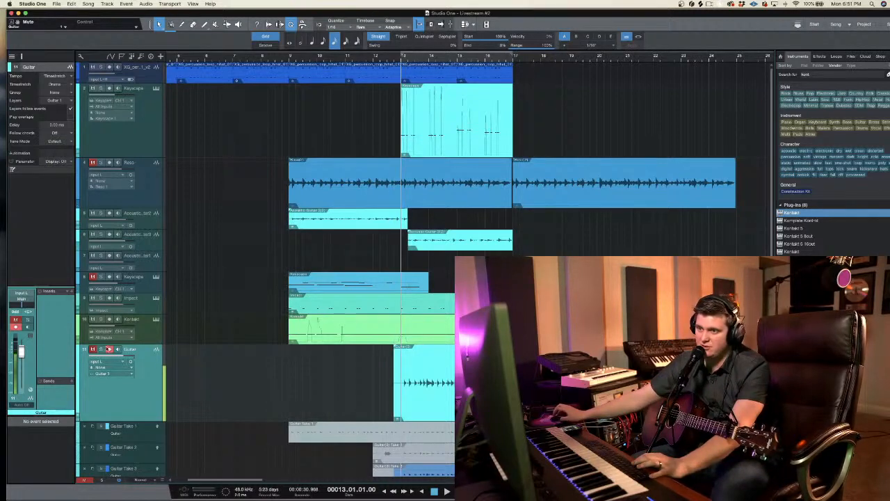
click(106, 362)
click(141, 355)
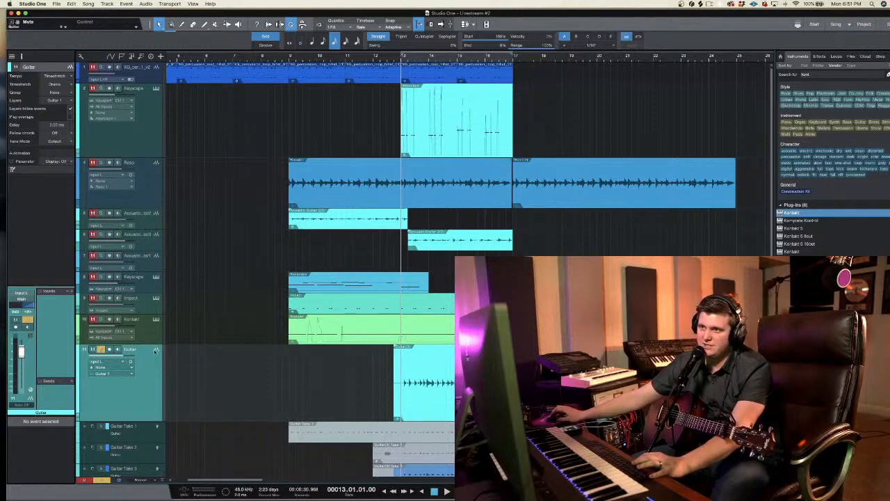
Step: Move the Acoustic Guitar 3 track directly above Guitar and cut away the Guitar recording before about 13.2
click(151, 242)
drag(156, 338, 109, 346)
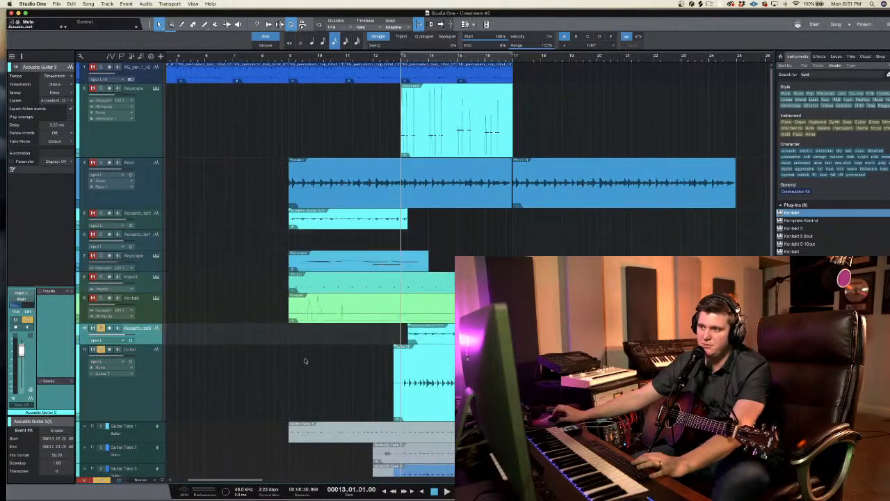
click(408, 409)
key(Delete)
Step: Play the two soloed guitar tracks from bar 13 and reduce the Guitar track's height
key(space)
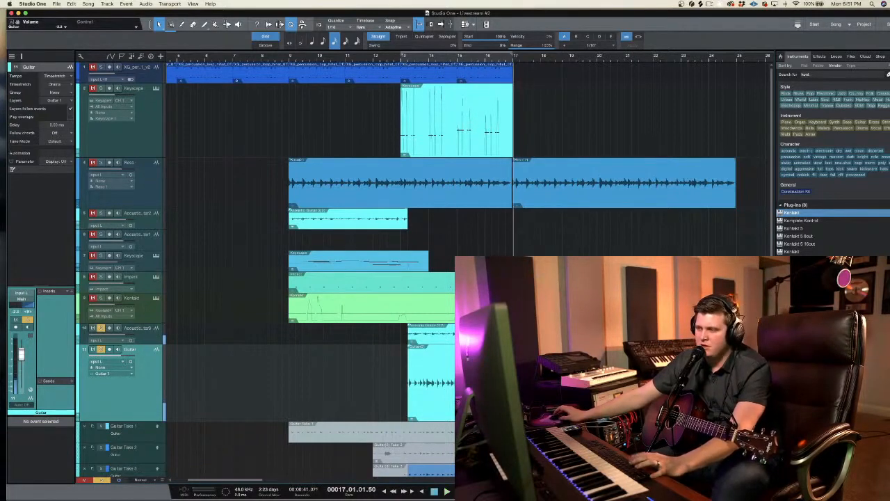
key(shift+Up)
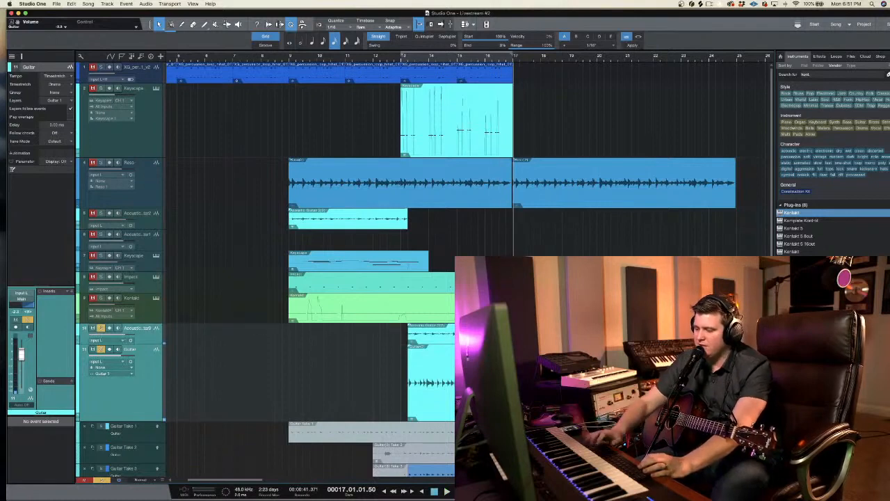
key(shift+Down)
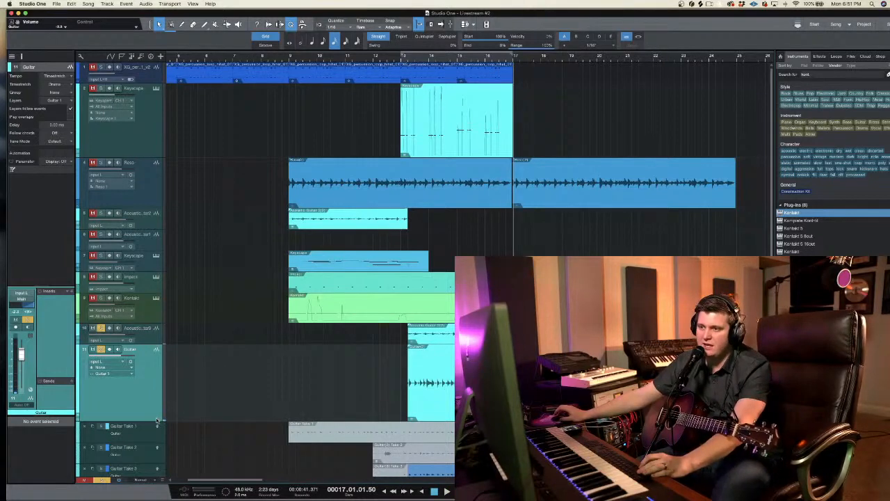
drag(152, 421, 153, 380)
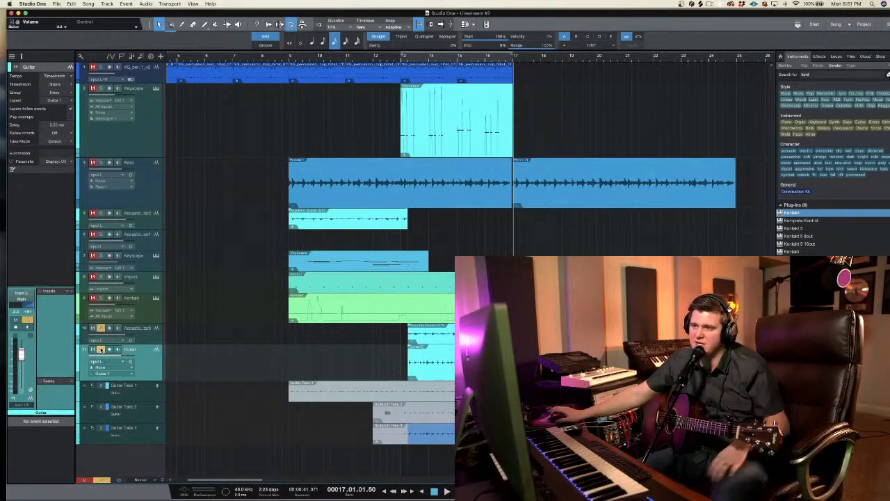
Step: Turn off solo on Guitar and Acoustic Guitar 3, and collapse the Guitar track's take layers during playback
click(101, 350)
click(100, 329)
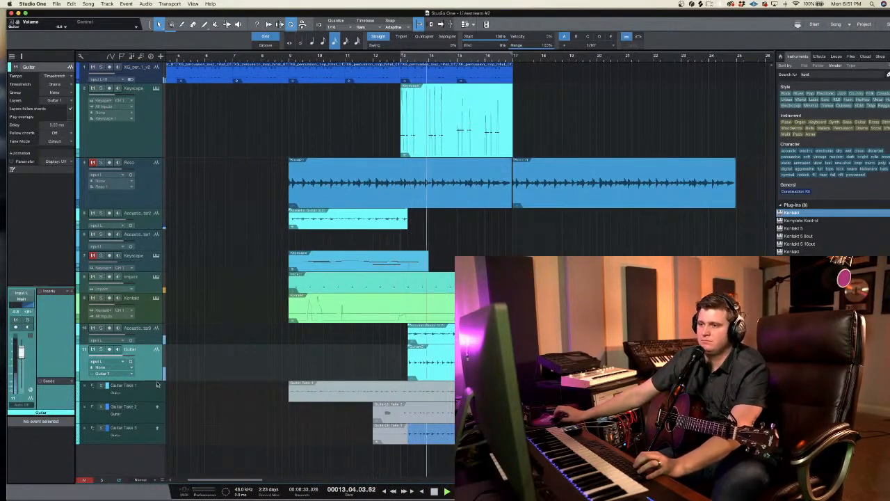
double_click(150, 369)
right_click(150, 368)
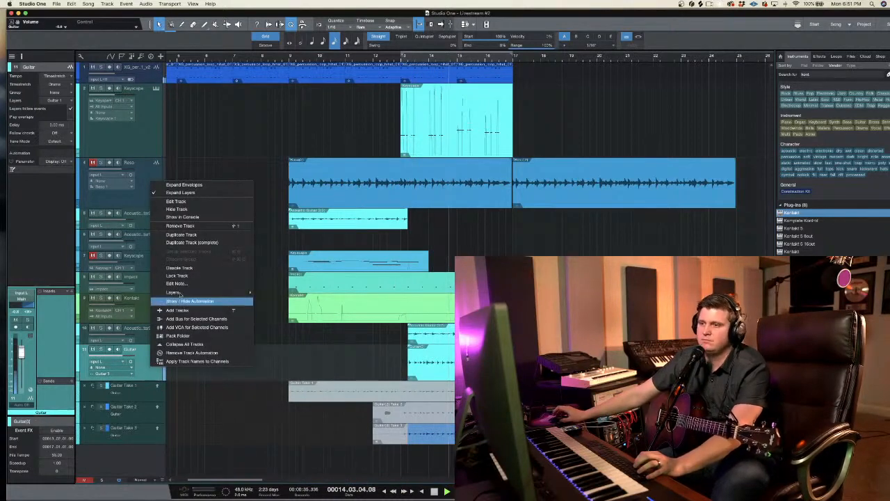
click(184, 196)
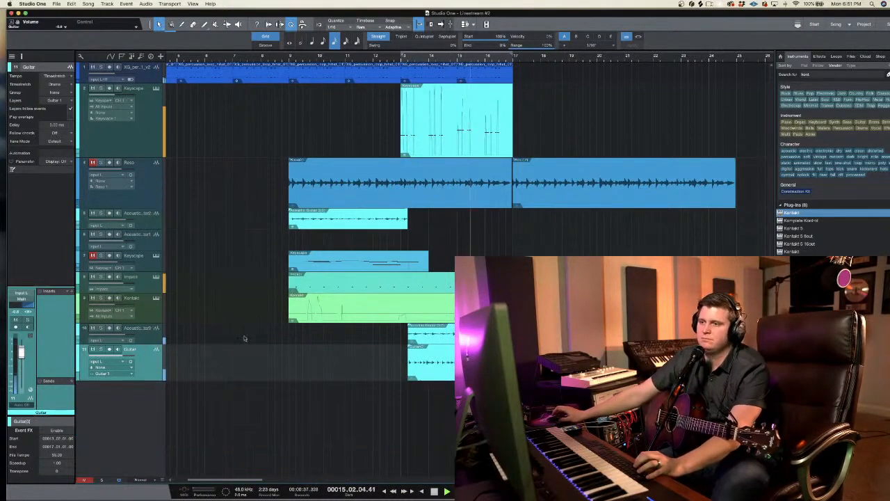
Step: Shrink the Guitar track further to a compact single-row height
right_click(152, 177)
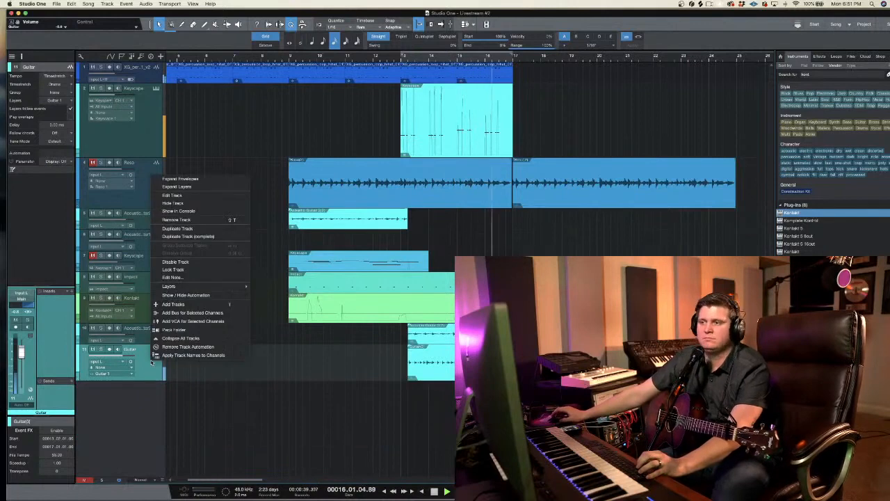
click(223, 158)
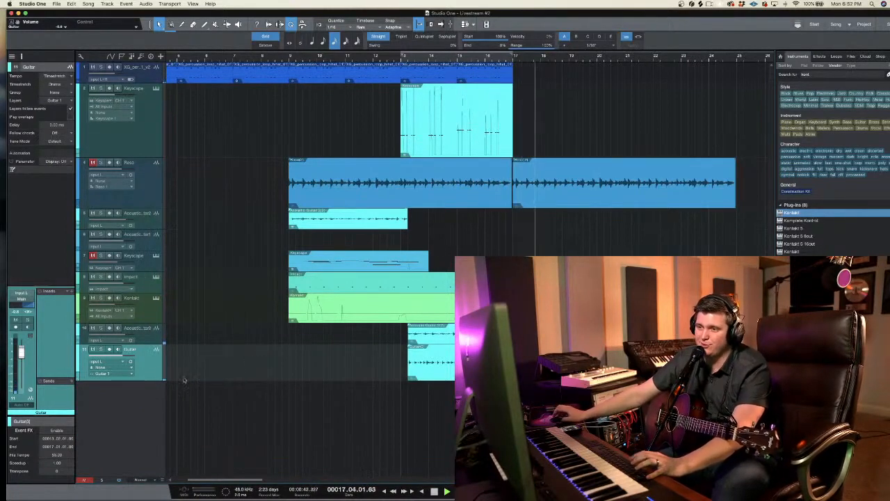
drag(159, 379, 172, 363)
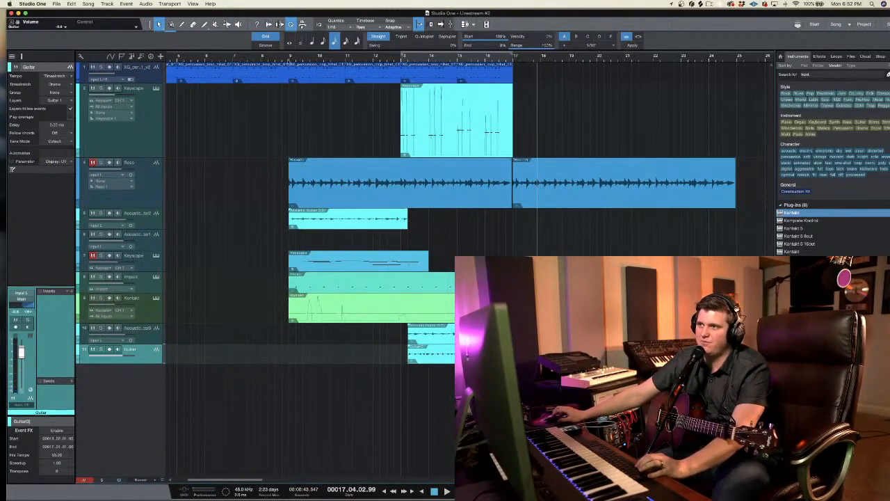
Step: Play the arrangement from bar 13, muting the Impact track, and return the playback cursor to bar 13
click(291, 59)
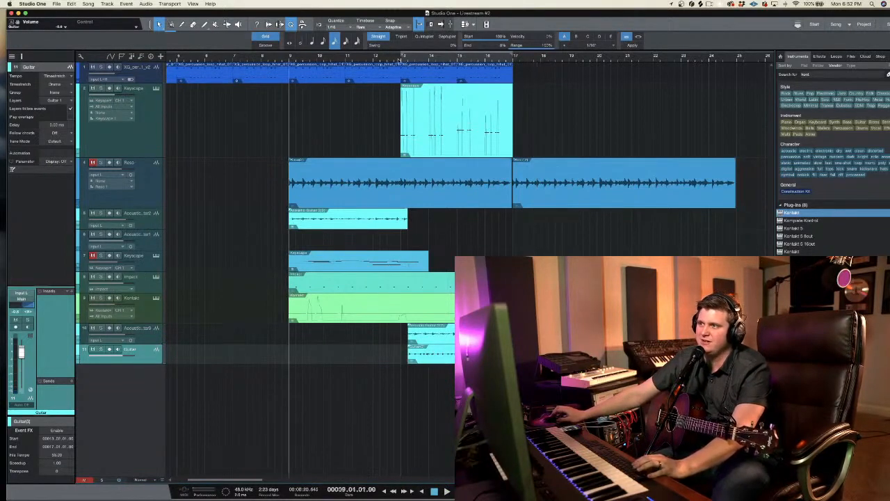
click(403, 60)
key(space)
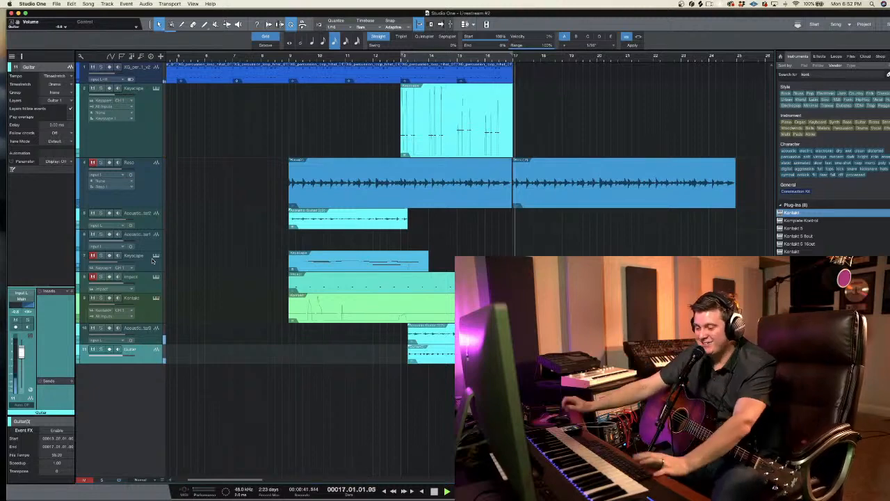
click(403, 58)
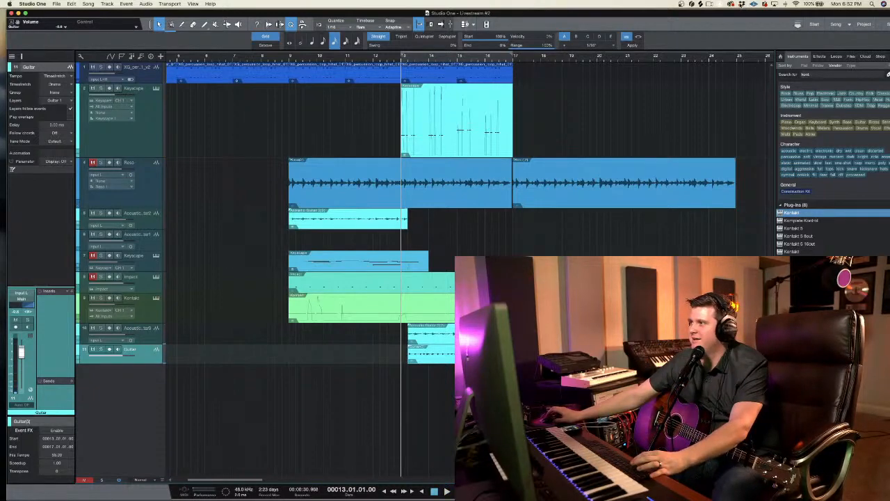
Step: Switch to Splice, place PVLACE_snap_one_shot_tagtraum.wav on a new track below Guitar around bar 13, and close the Splice window
click(742, 5)
click(743, 4)
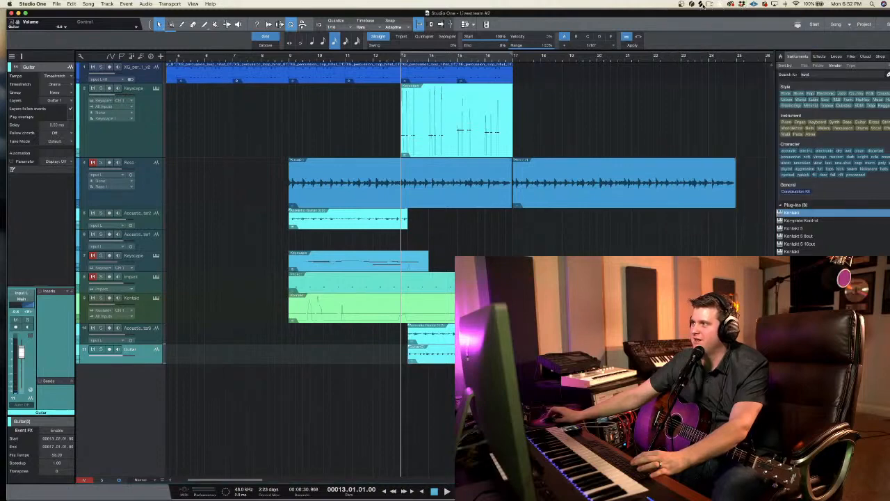
click(702, 4)
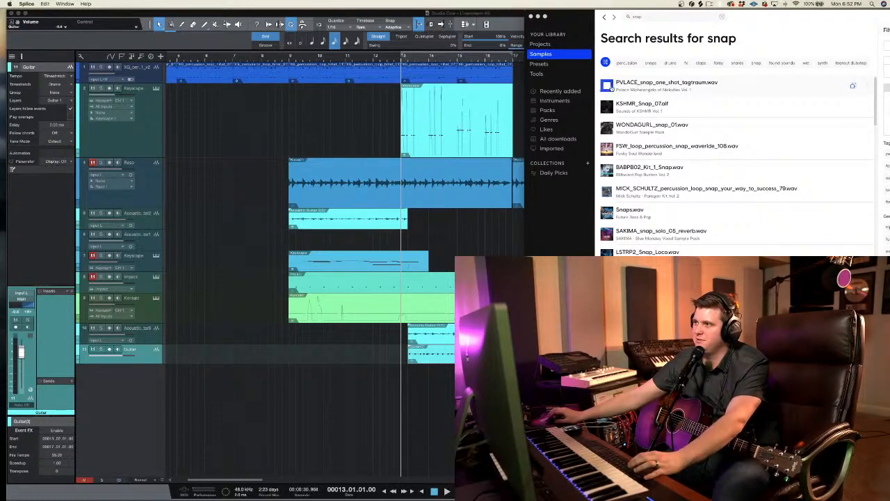
drag(657, 84, 422, 413)
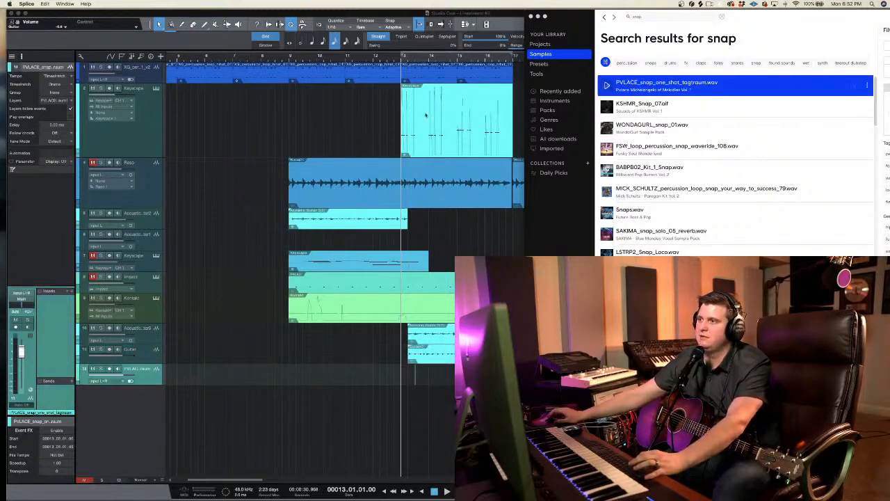
click(537, 17)
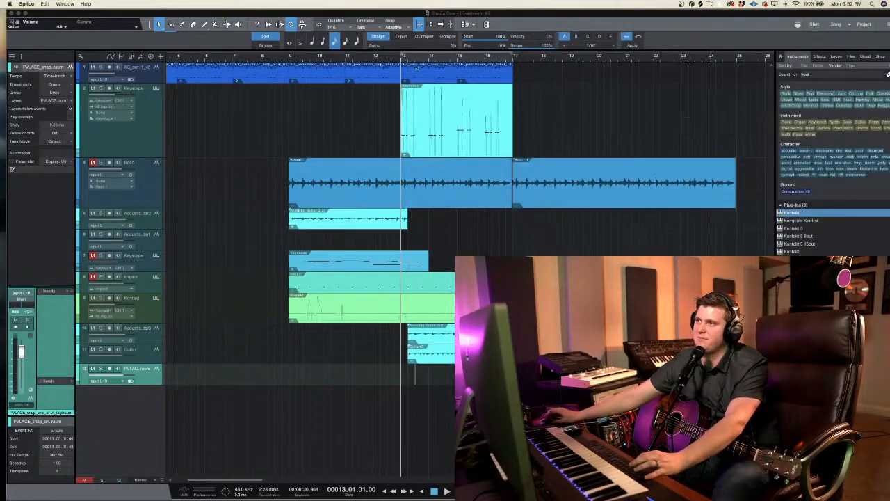
Step: Enlarge the snap track's height, move the snap sample to beat 2 of bar 13, and start playback
drag(426, 57, 429, 79)
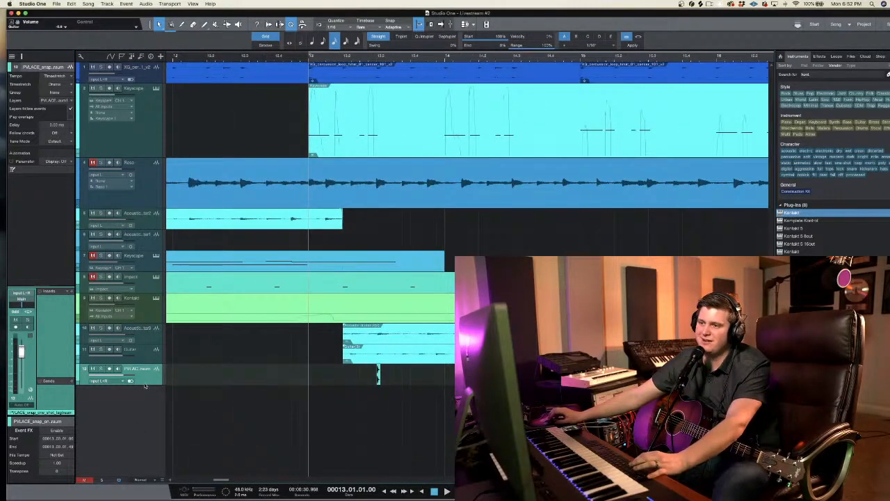
drag(150, 385, 151, 435)
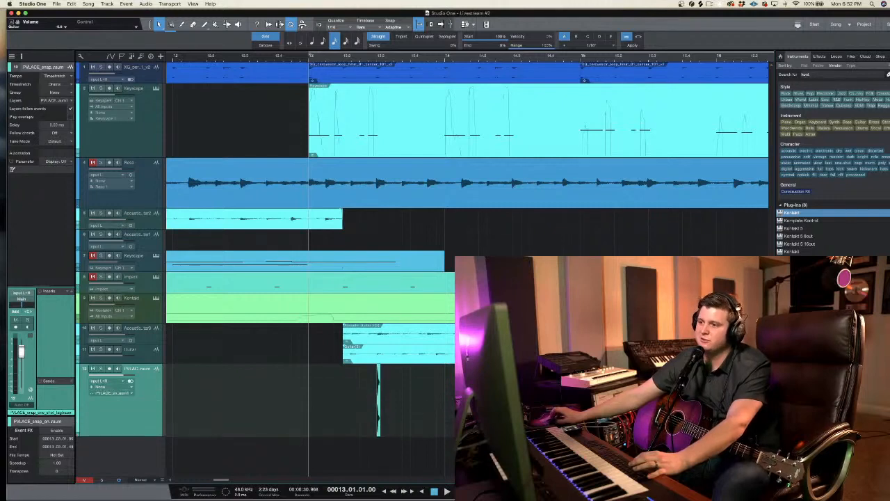
key(space)
key(space)
drag(379, 403, 348, 402)
Step: Copy the snap sample to beat 4 of bar 13 and slightly lower the snap track's volume while auditioning from bar 13
key(space)
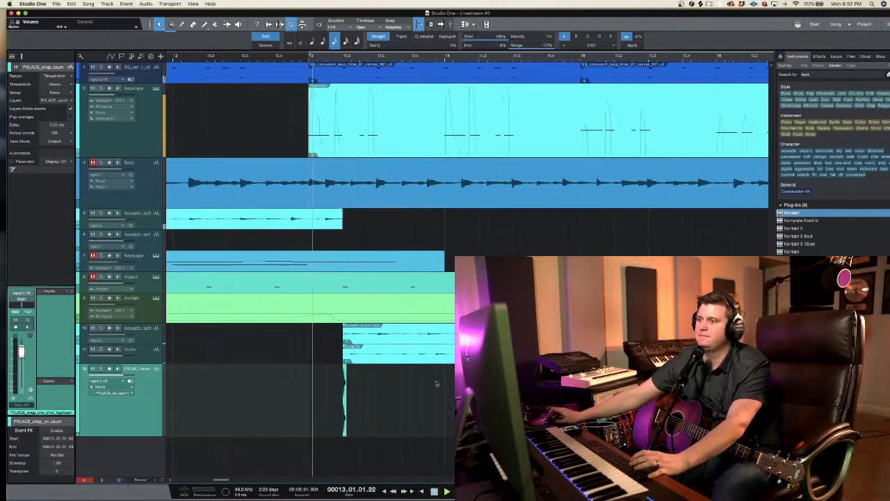
key(space)
drag(345, 405, 415, 407)
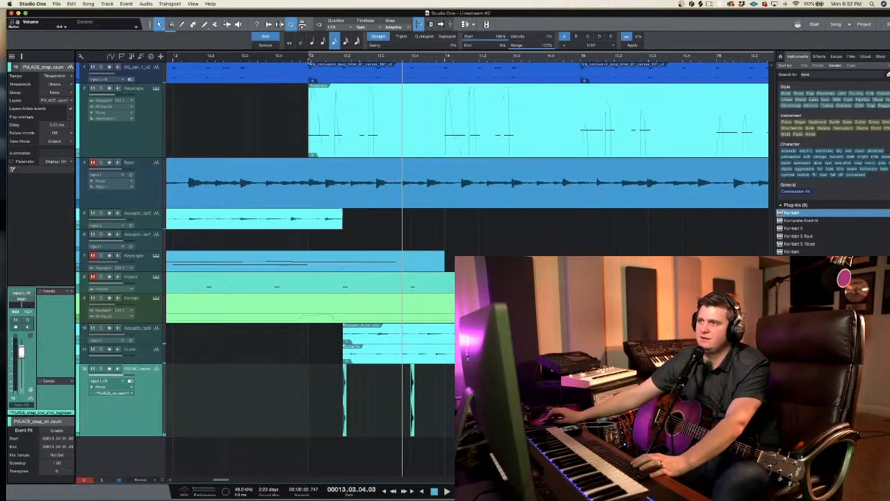
key(space)
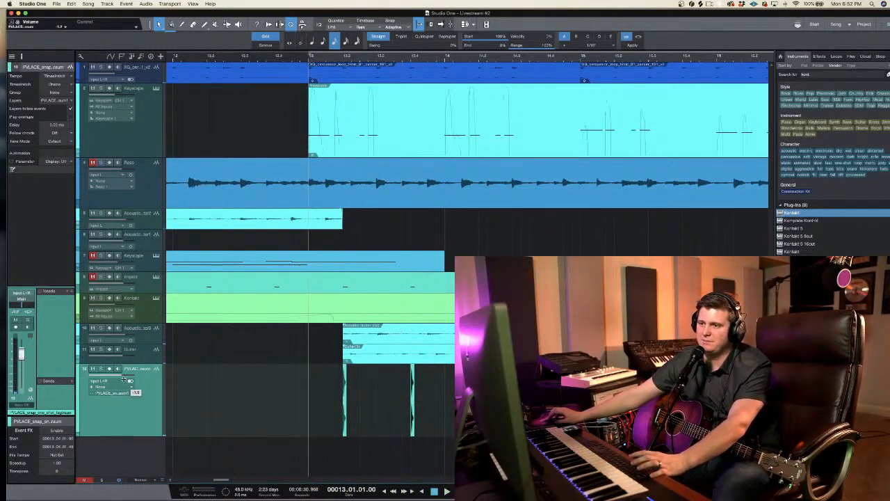
key(space)
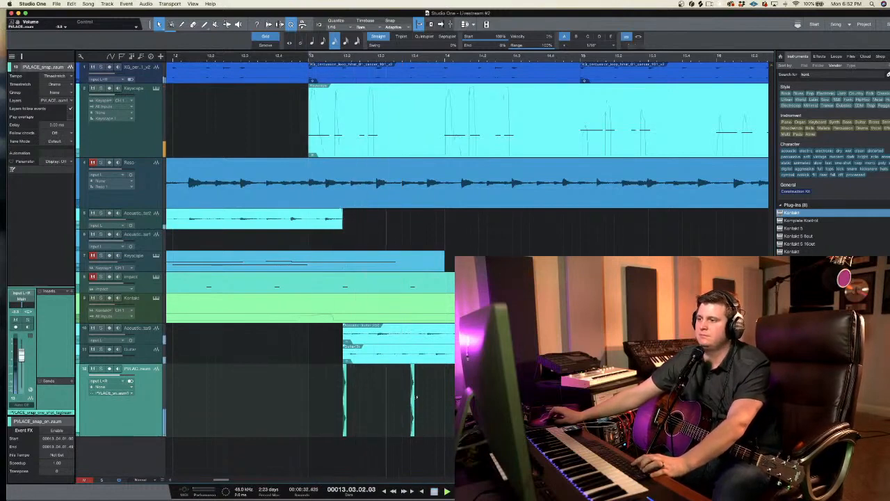
Step: Select both snaps in bar 13 and duplicate the pair repeatedly through bar 17
drag(446, 404, 310, 412)
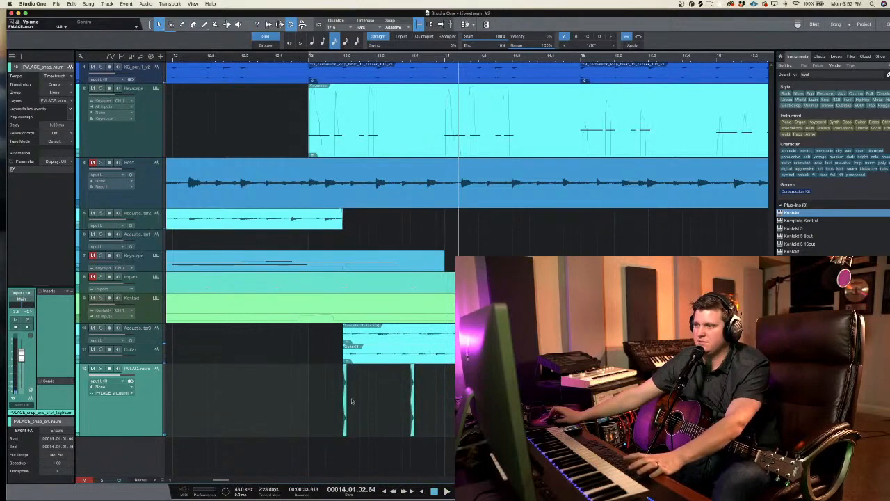
key(d)
key(d)
key(d)
scroll(380, 165, left, 5)
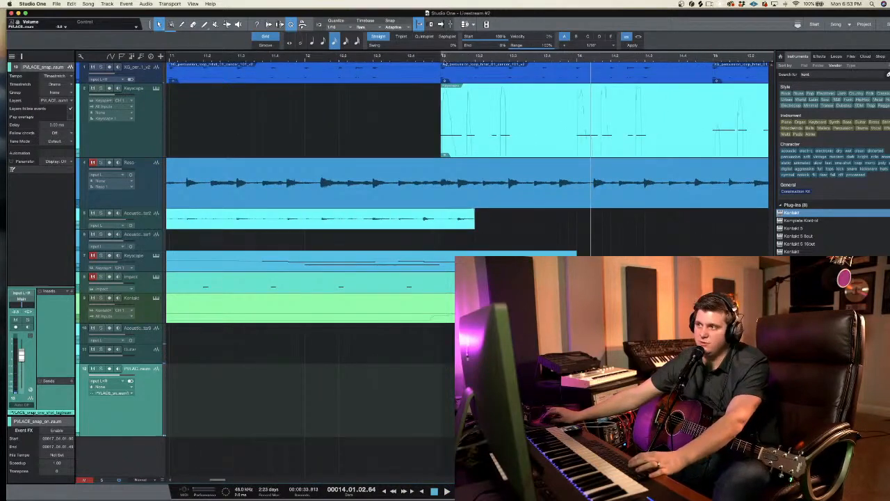
scroll(519, 142, right, 6)
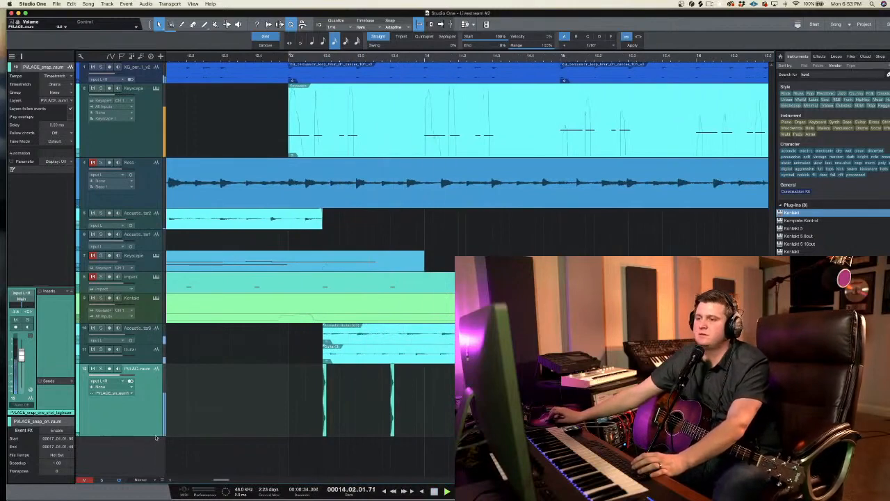
Step: Reduce the snap track's height and delete the extra snaps past the start of bar 17
drag(156, 438, 155, 399)
scroll(390, 278, right, 7)
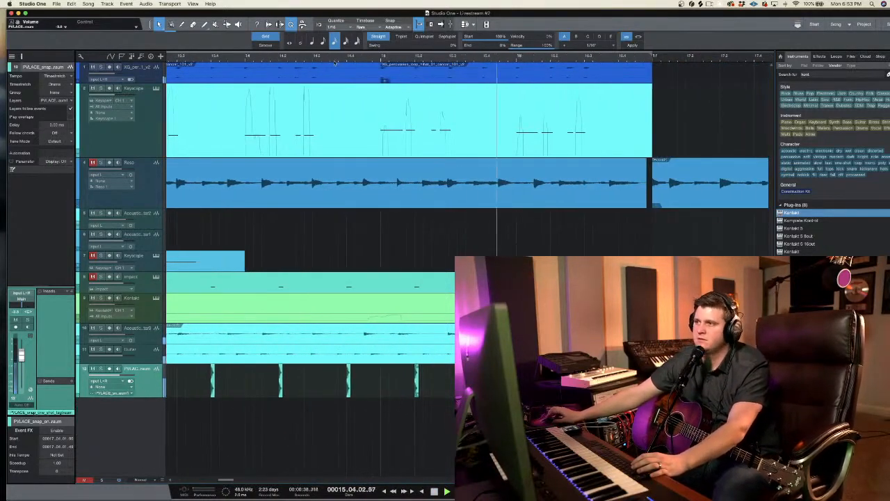
scroll(336, 61, down, 5)
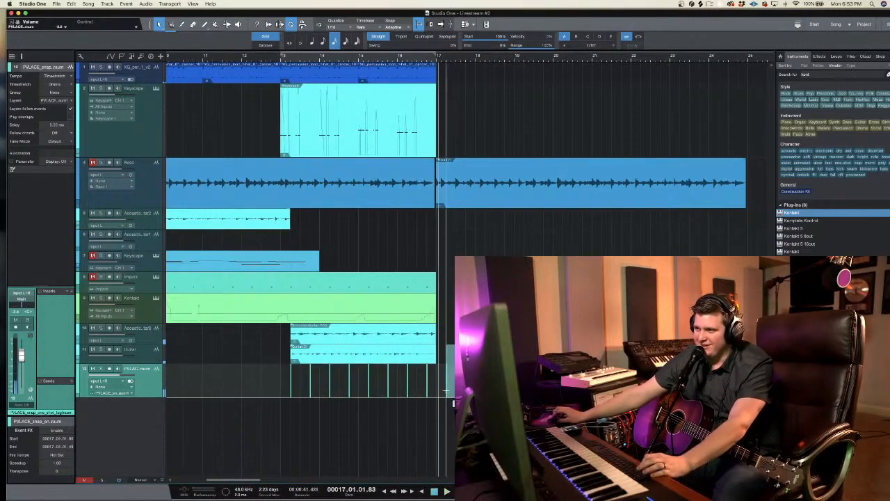
drag(446, 391, 438, 393)
scroll(438, 393, down, 1)
key(Delete)
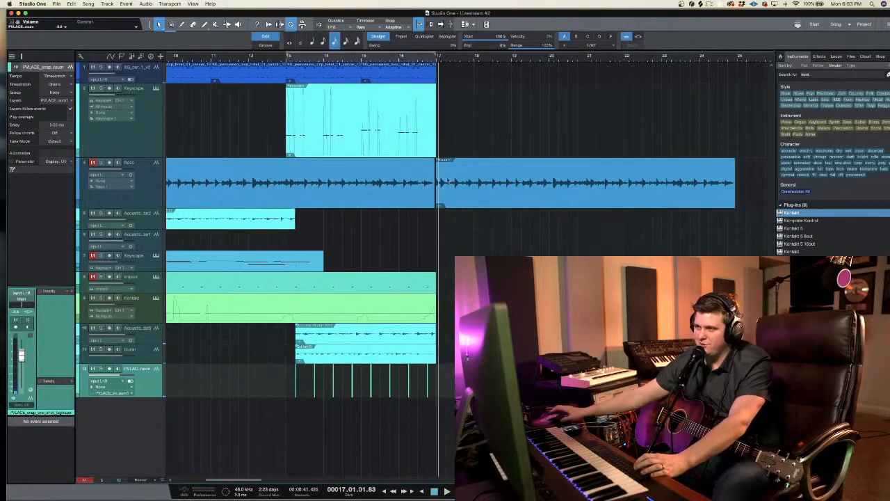
Step: Set the loop range to bars 13 through 16 and play the section from bar 13
click(286, 59)
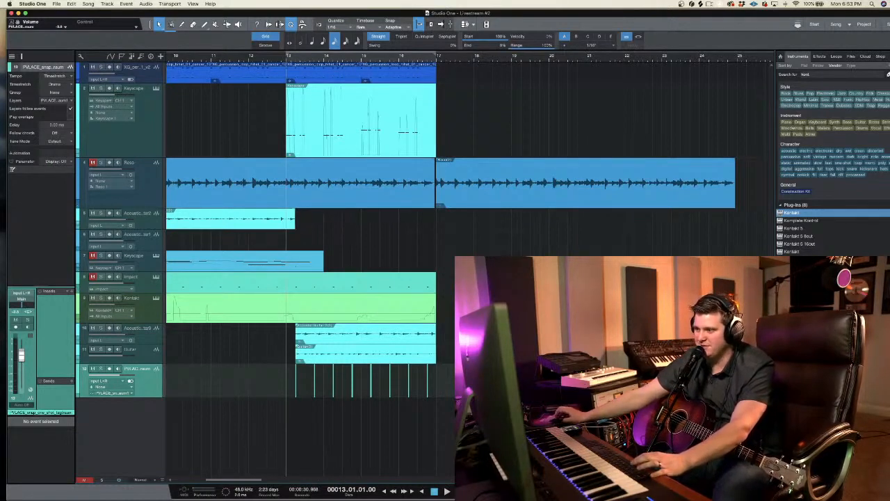
key(space)
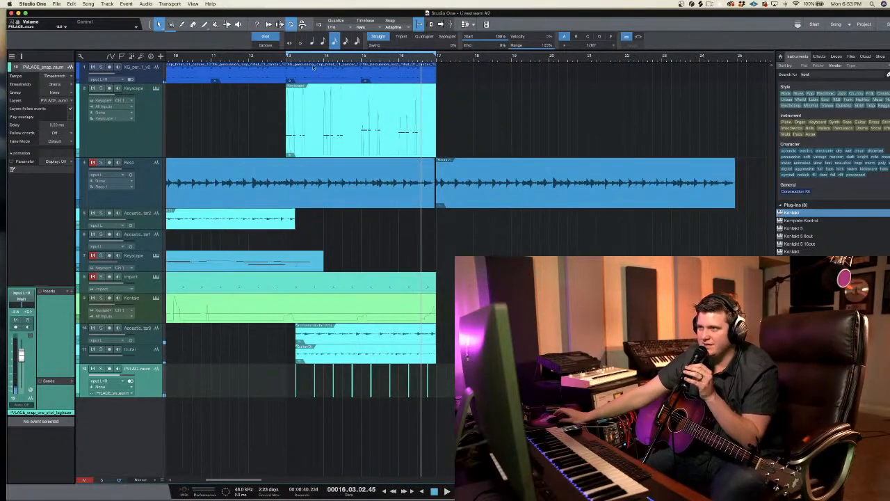
key(space)
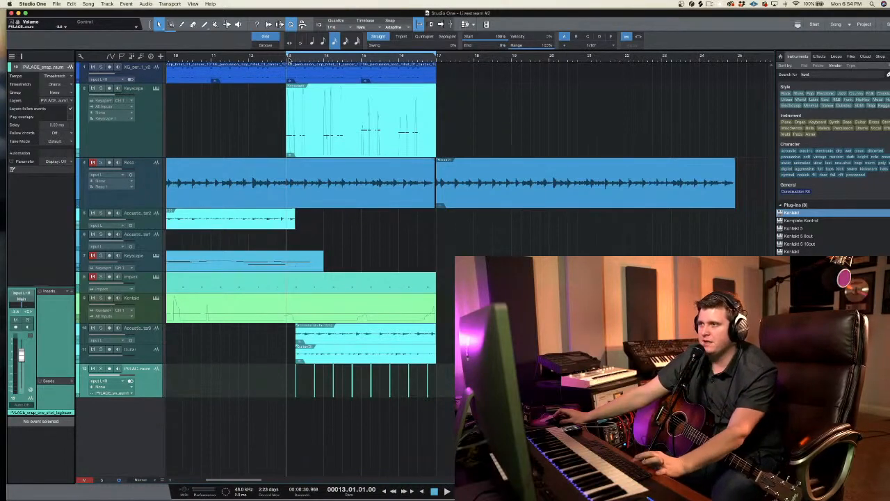
Step: Play the arrangement from just before bar 13 and unmute the Impact track
click(281, 60)
right_click(279, 60)
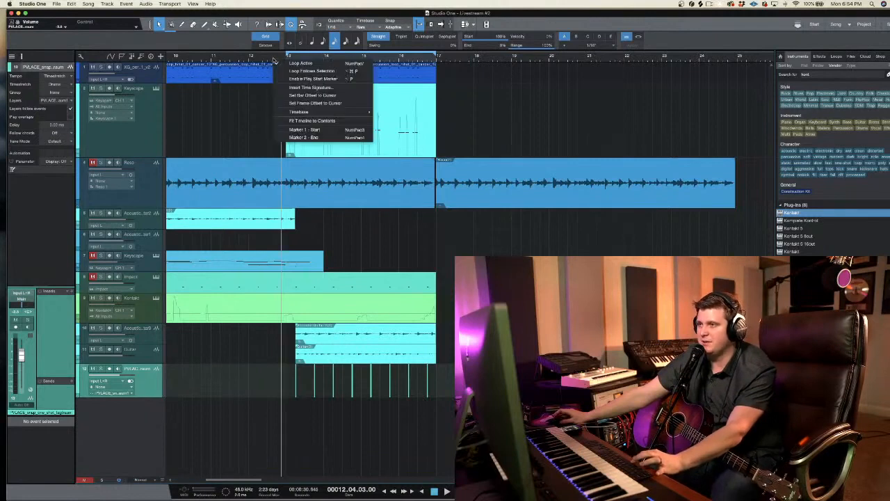
click(273, 60)
key(space)
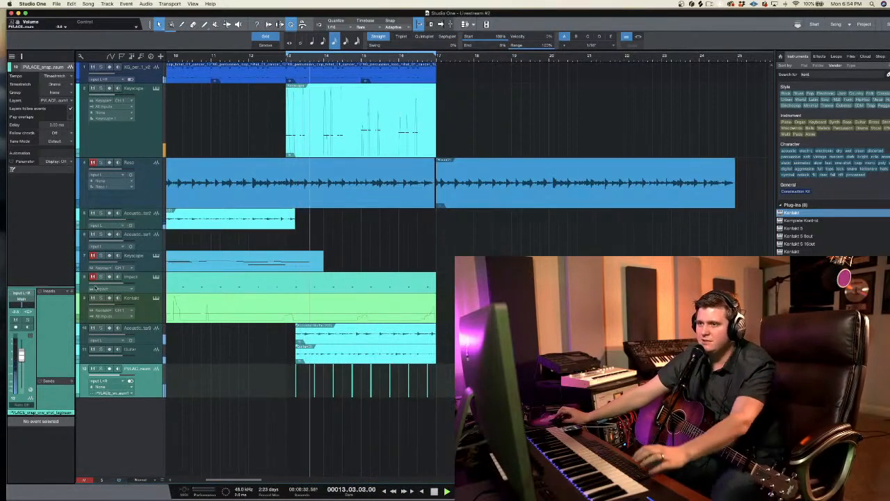
click(93, 277)
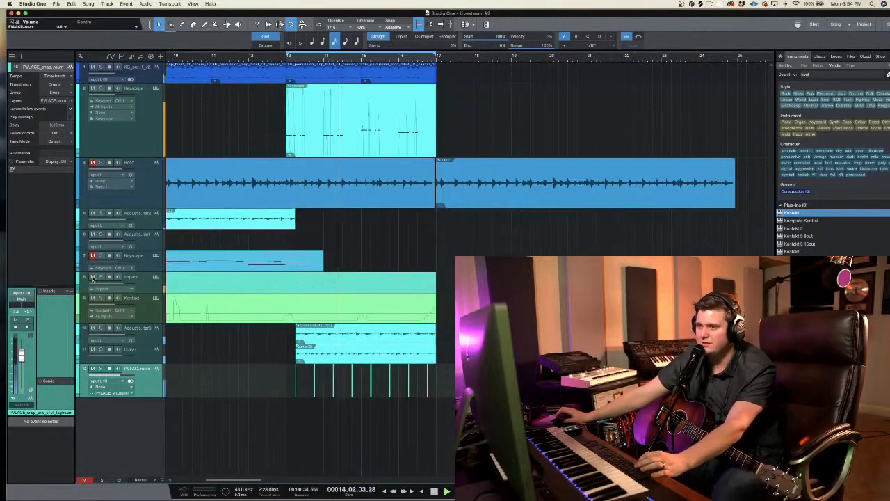